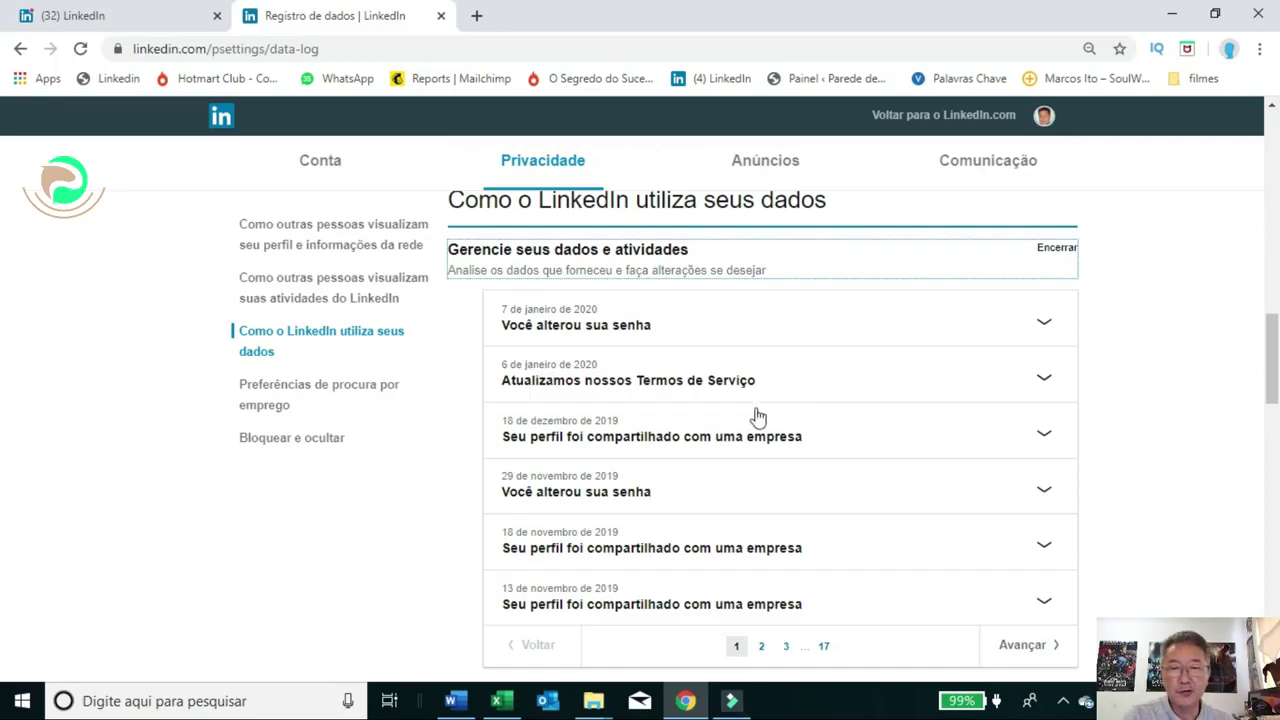
Close the activity log, open "Obtenha uma cópia dos seus dados", and choose only Artigos as the specific data to export
left_click(608, 277)
left_click(628, 256)
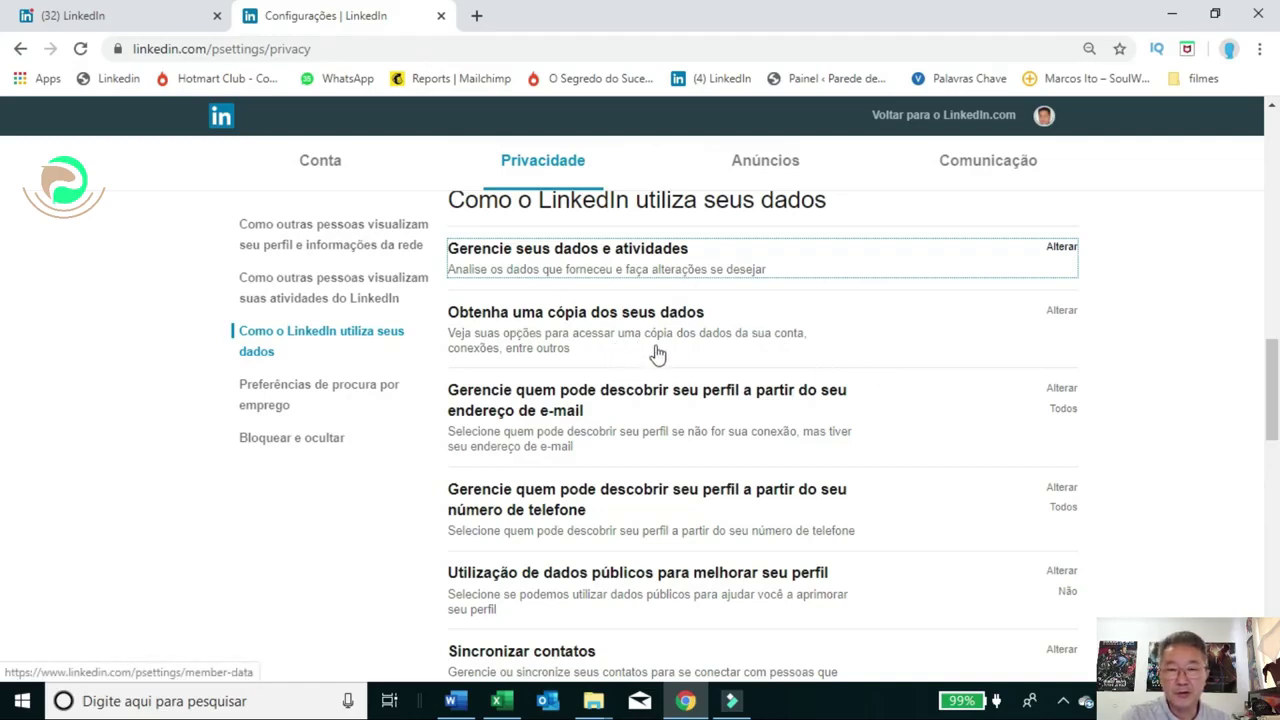
left_click(598, 318)
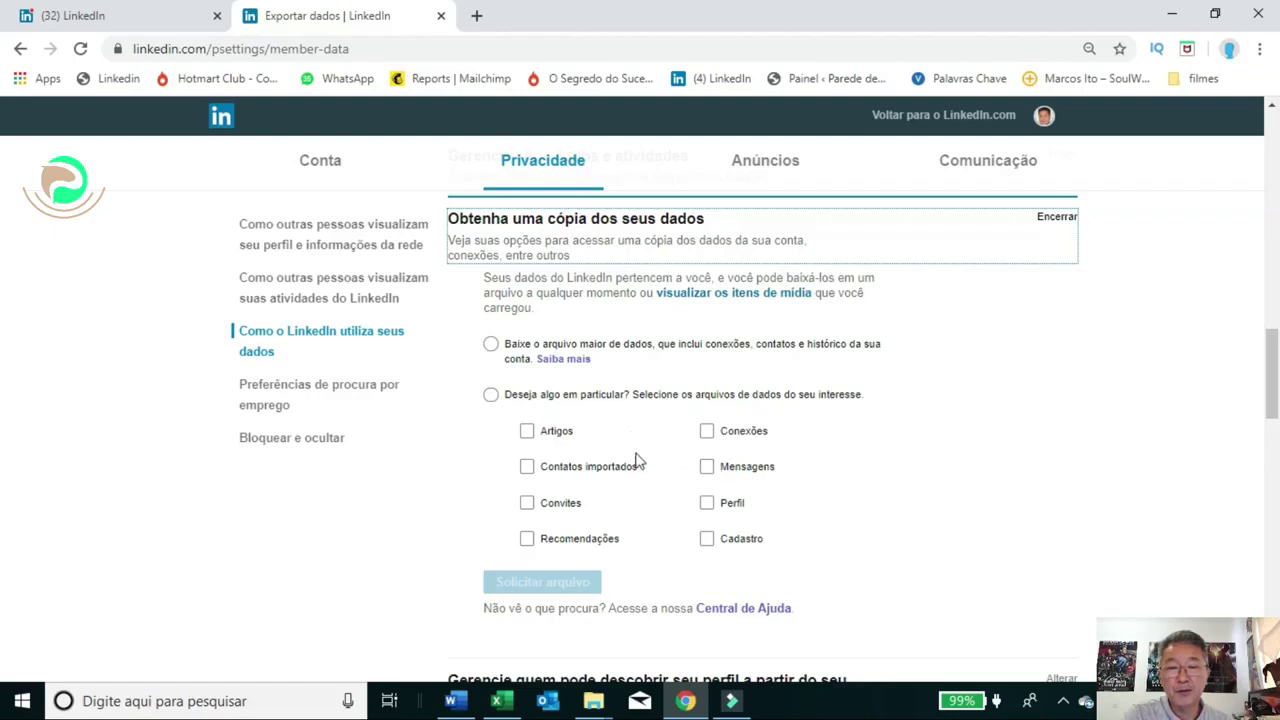
left_click(490, 394)
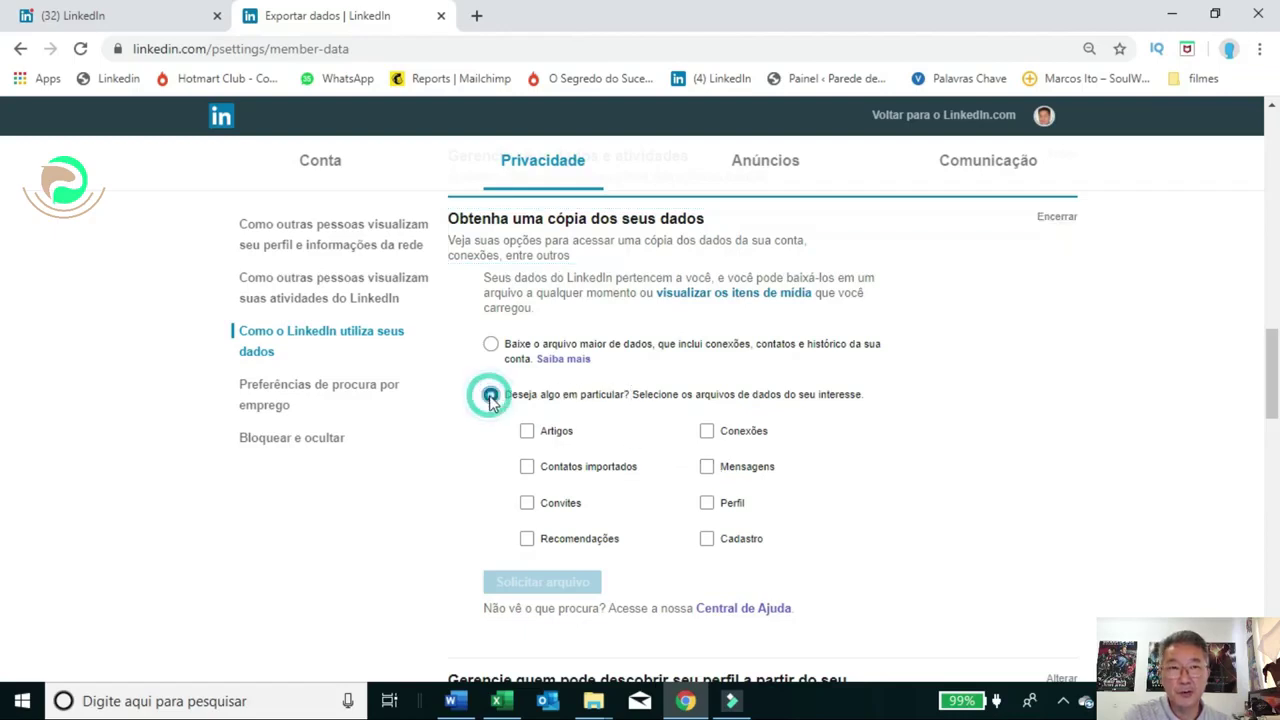
left_click(527, 431)
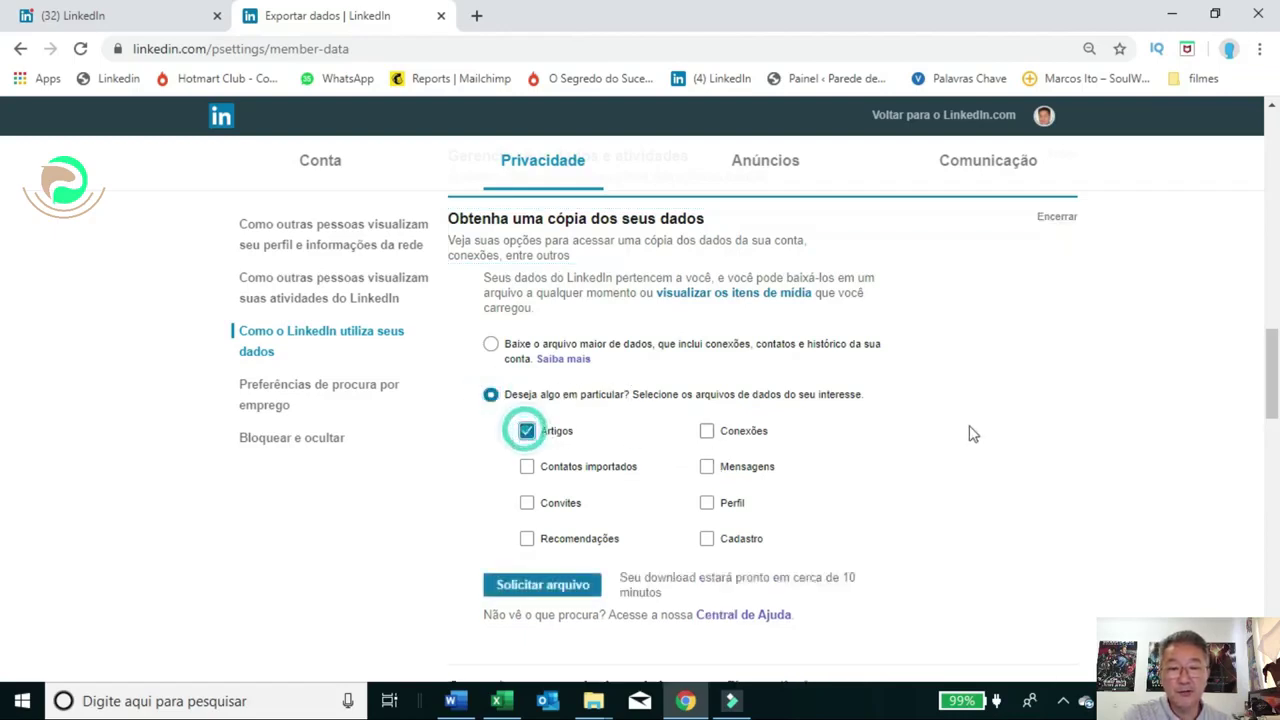
scroll(1033, 438, "down", 2)
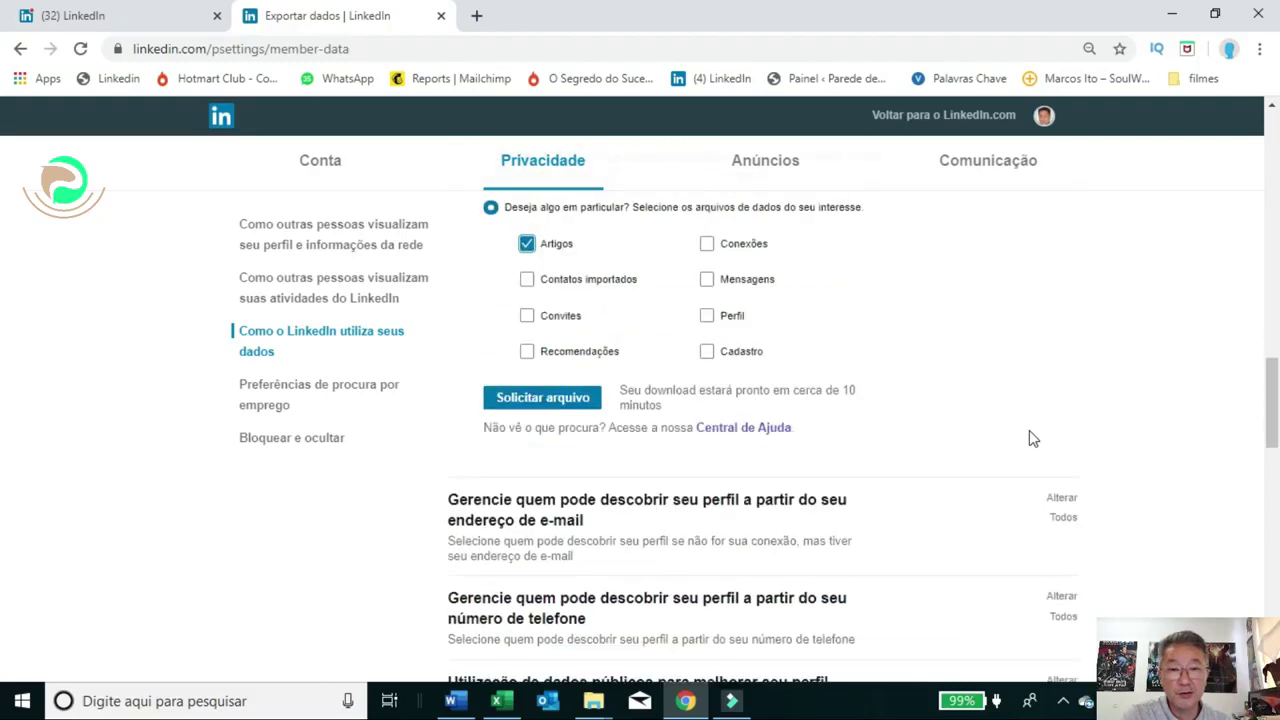
scroll(1275, 400, "up", 2)
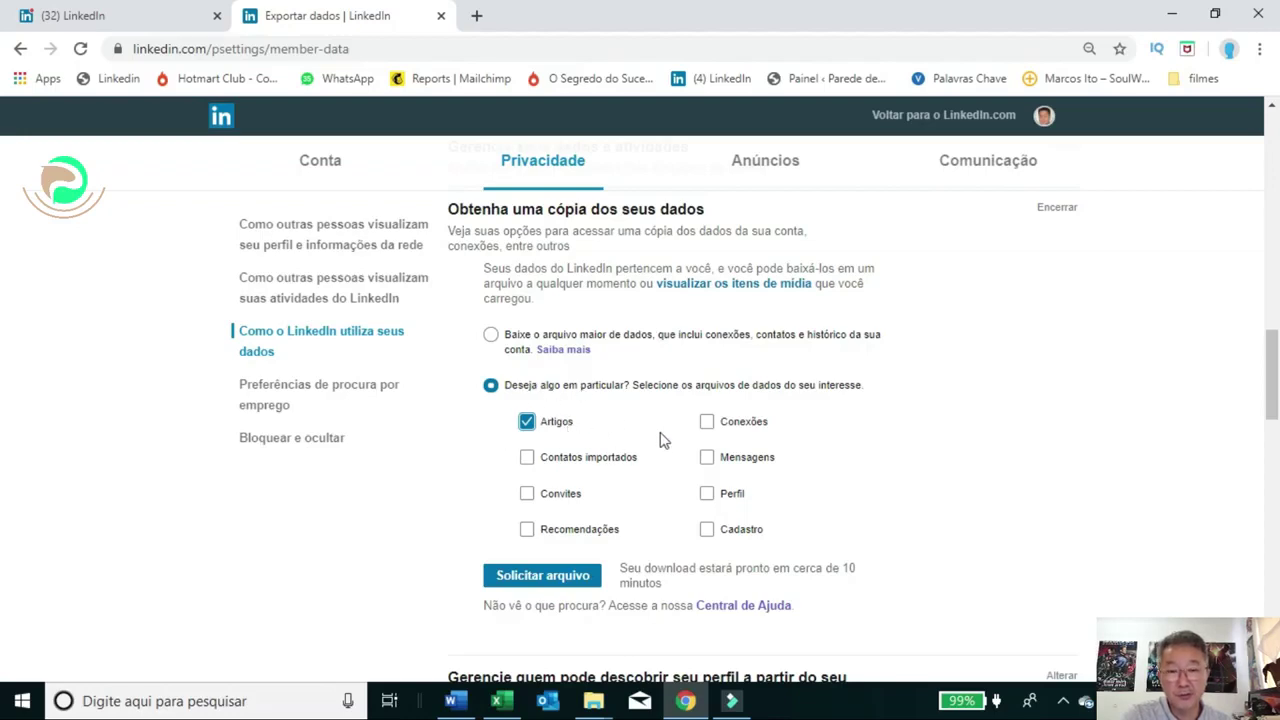
Request the data file and authorize the request with the saved account password
left_click(538, 578)
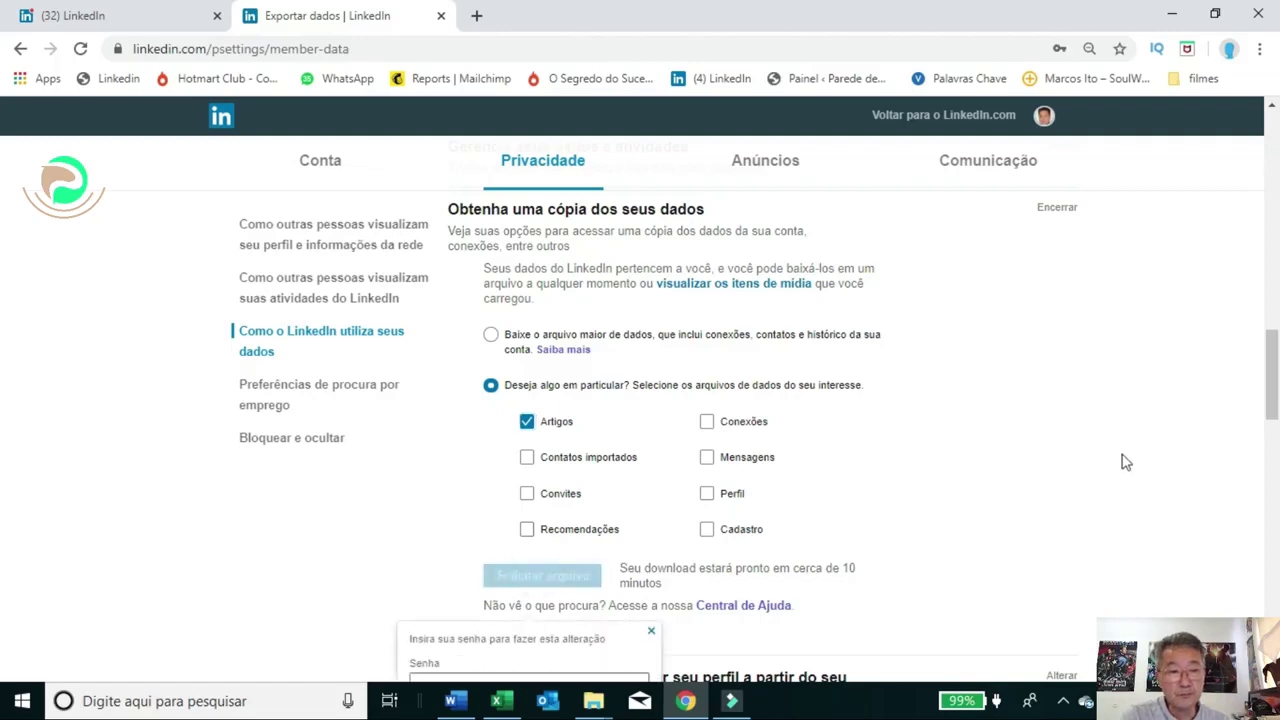
scroll(3, 374, "down", 1)
left_click(593, 558)
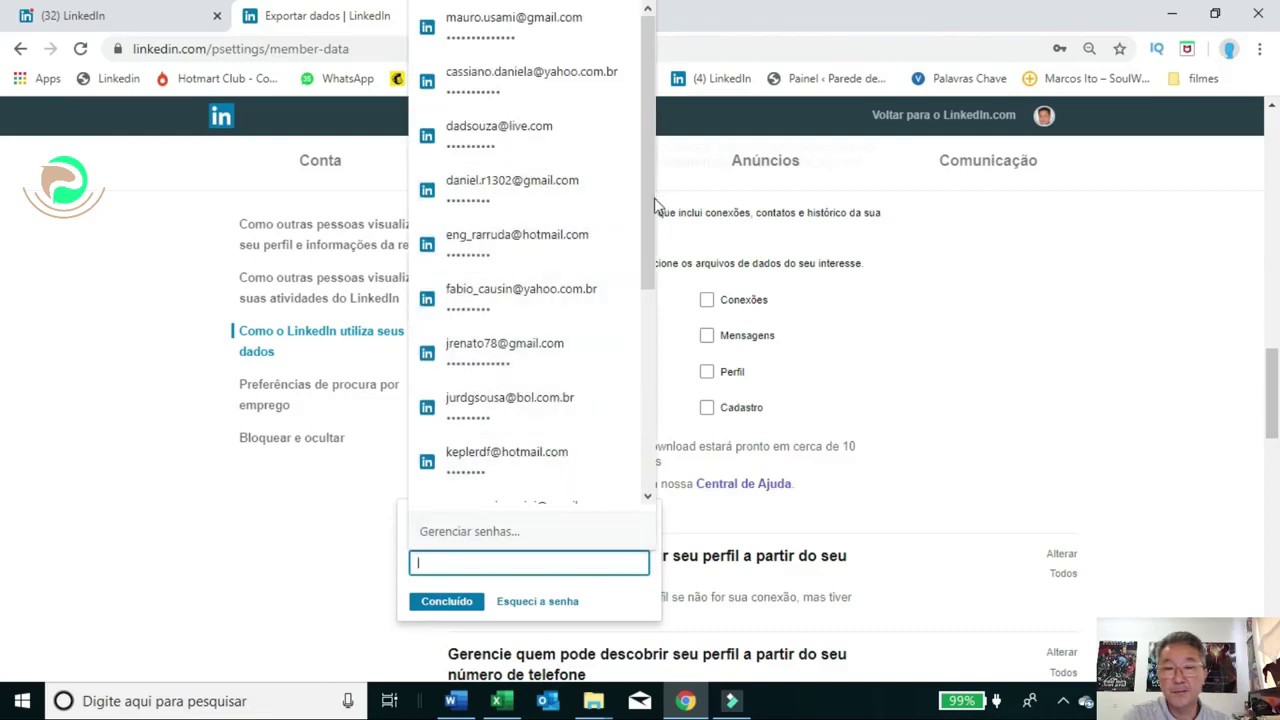
left_click(546, 34)
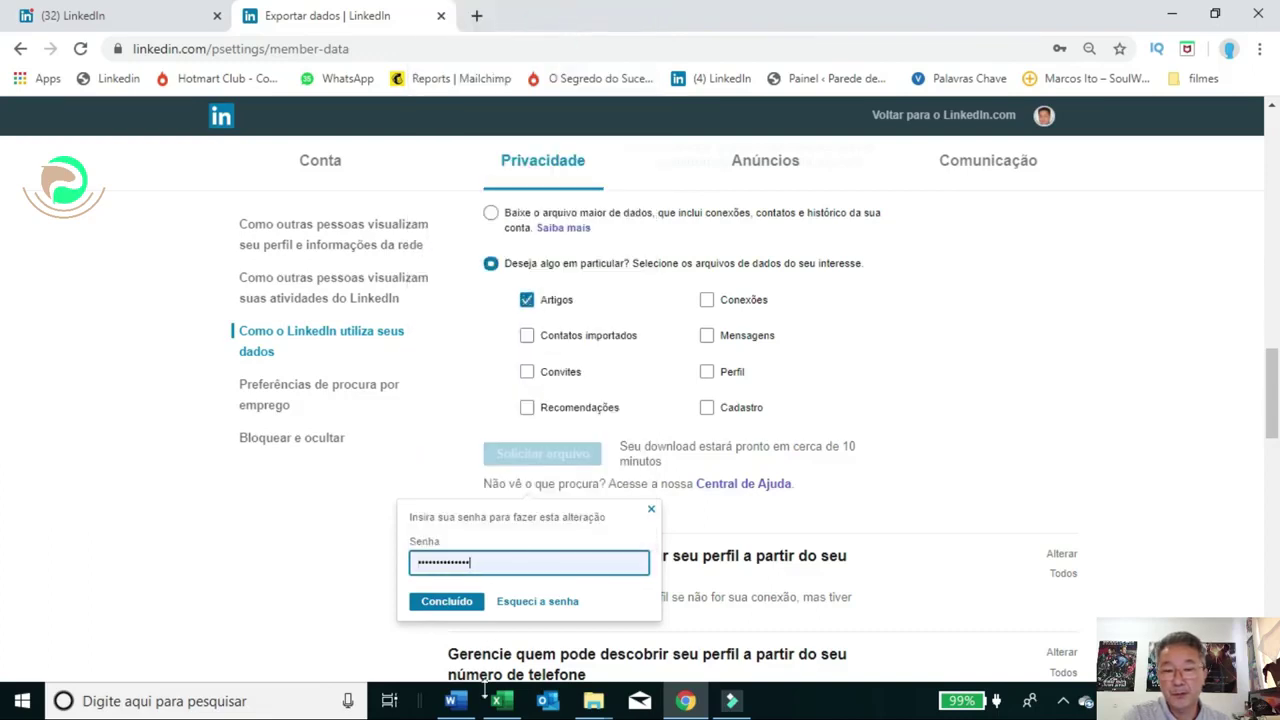
left_click(448, 603)
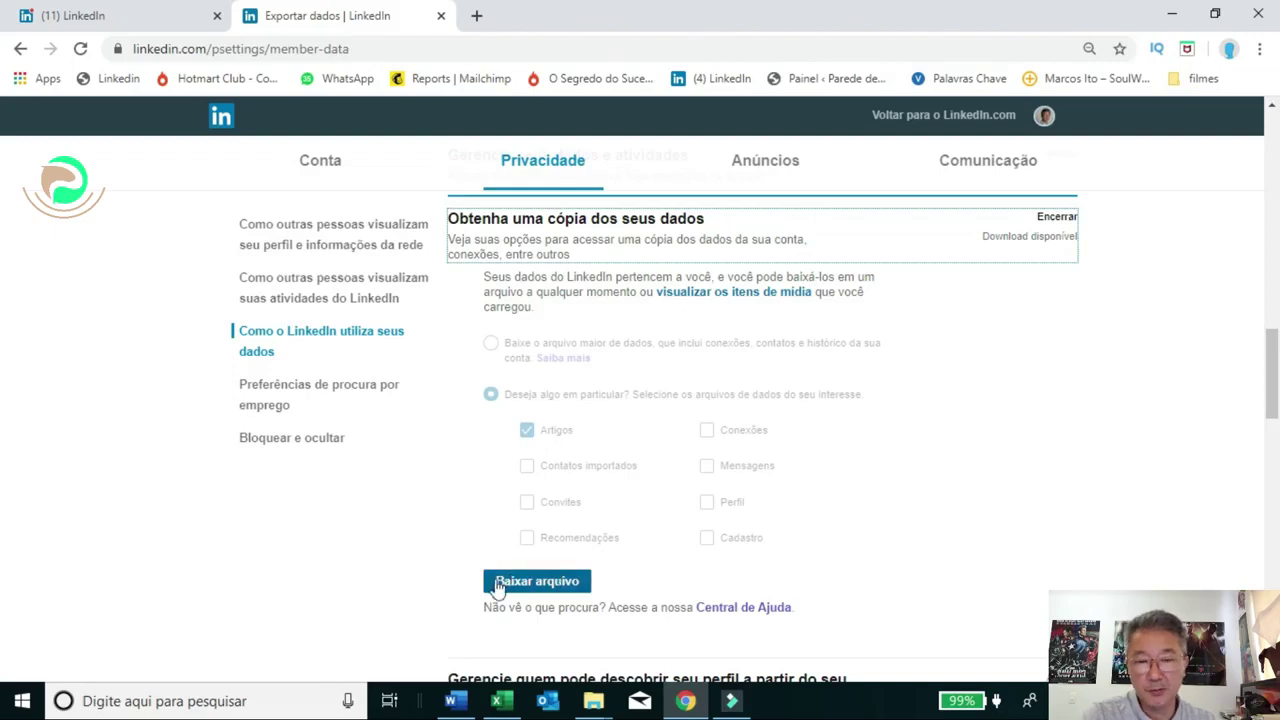
Download the exported data archive and open the inner Articles folder in it
left_click(541, 581)
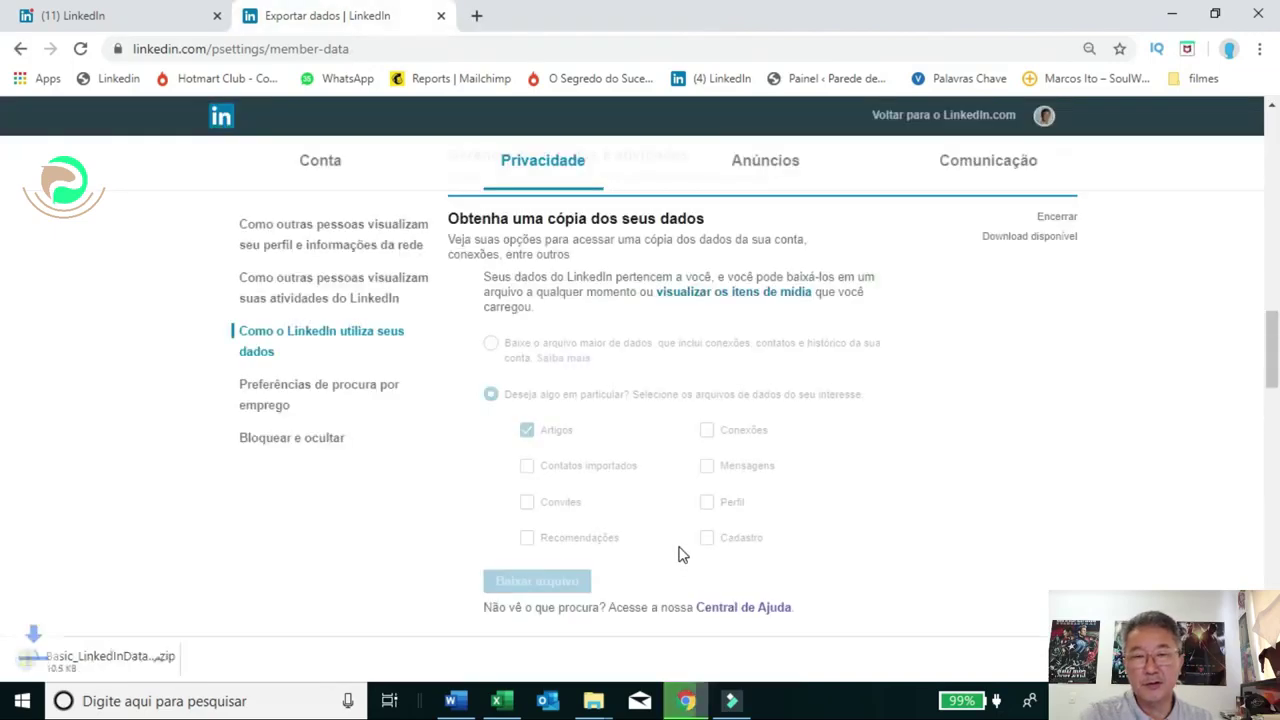
left_click(102, 664)
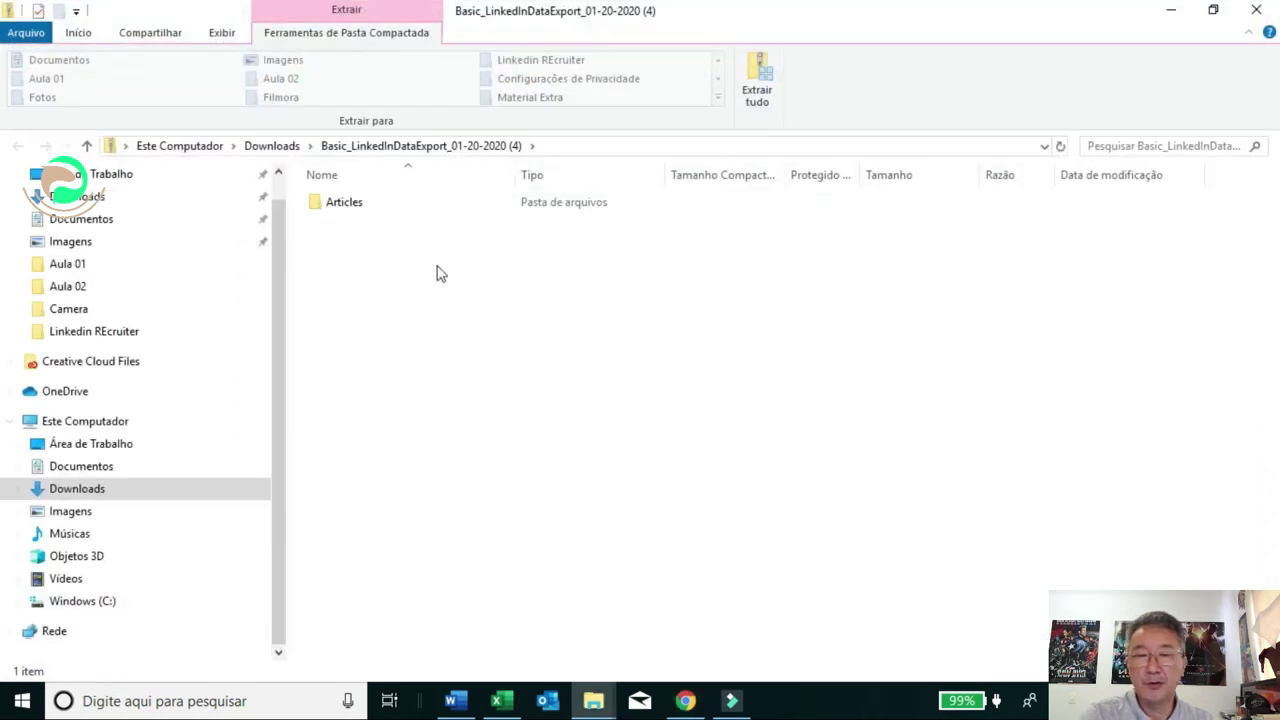
left_click(355, 206)
left_click(355, 206)
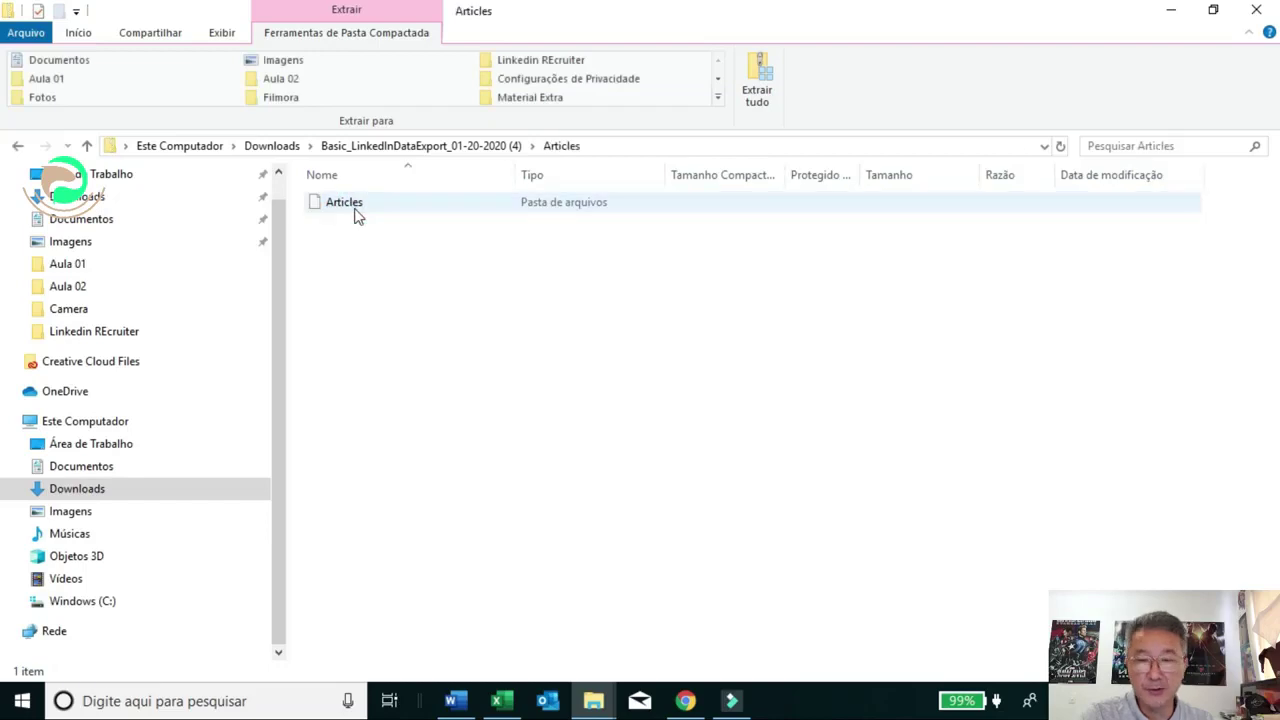
double_click(355, 212)
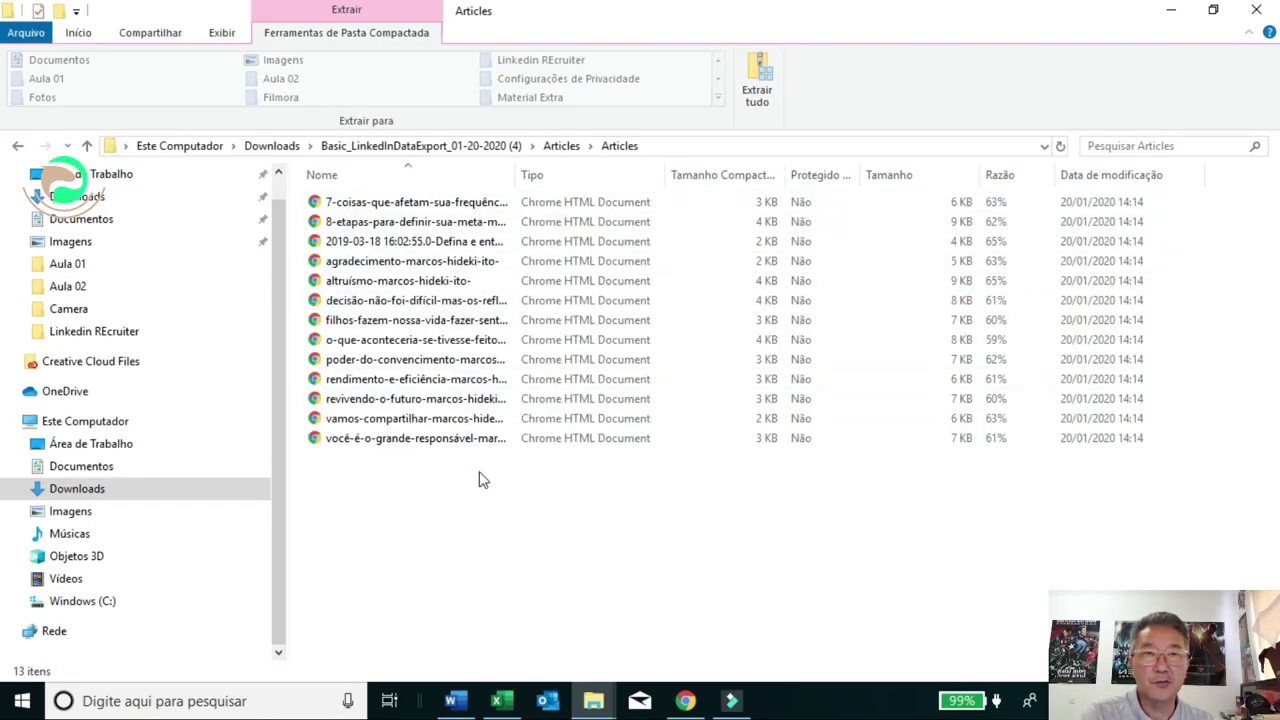
Open the exported article "Você é o grande responsável!!!" and skim through its text
left_click(420, 446)
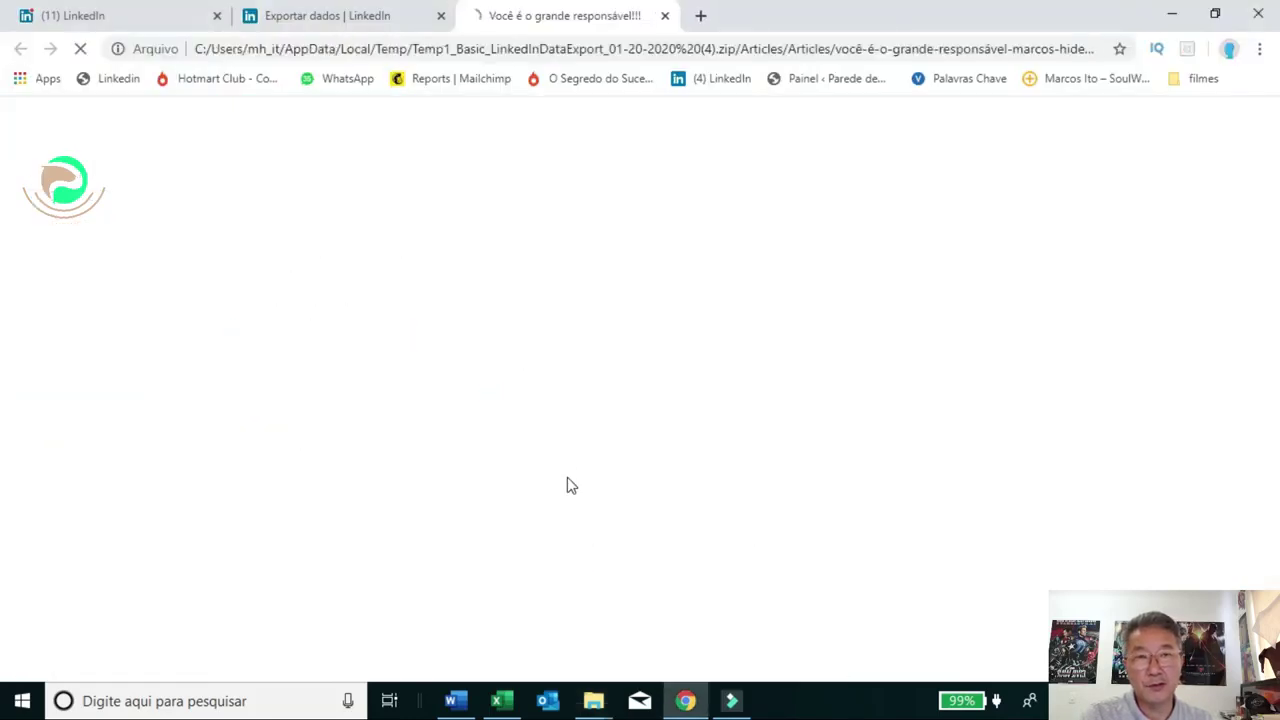
scroll(672, 380, "down", 1)
scroll(670, 375, "down", 5)
scroll(671, 378, "up", 5)
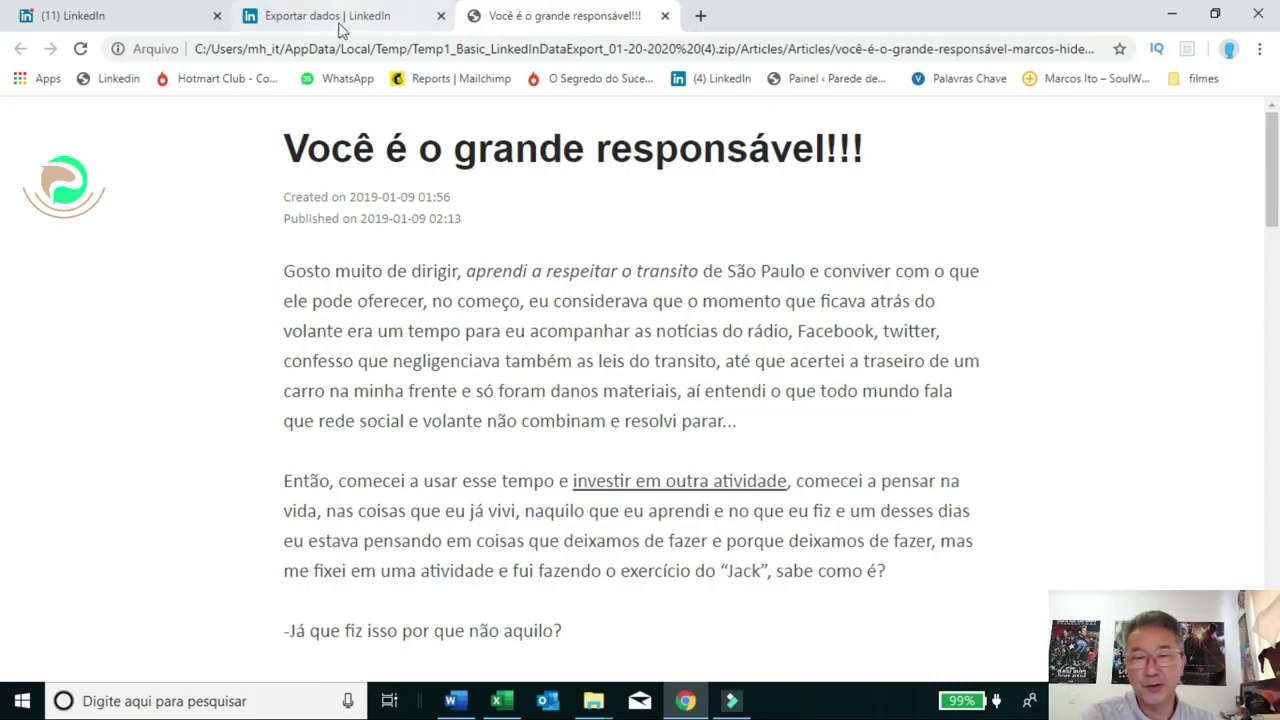
Return to the privacy settings and set who can discover the profile from the e-mail address to Todos
left_click(368, 24)
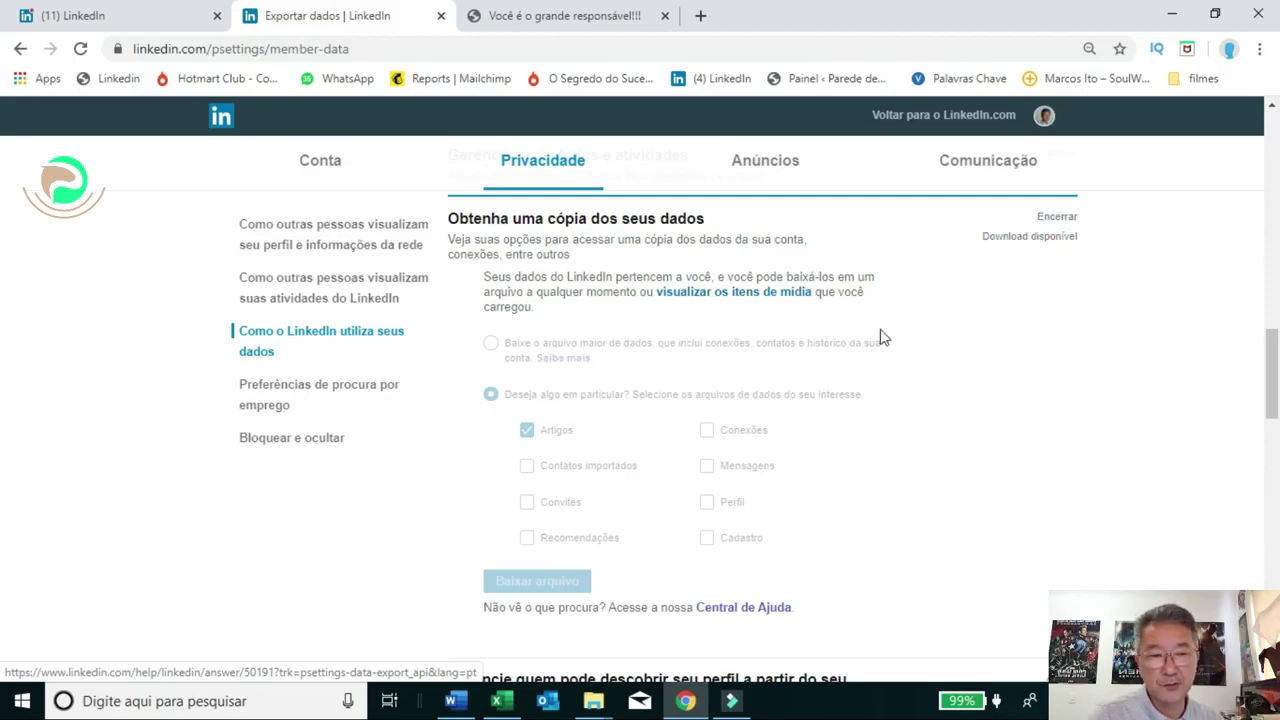
left_click(1067, 220)
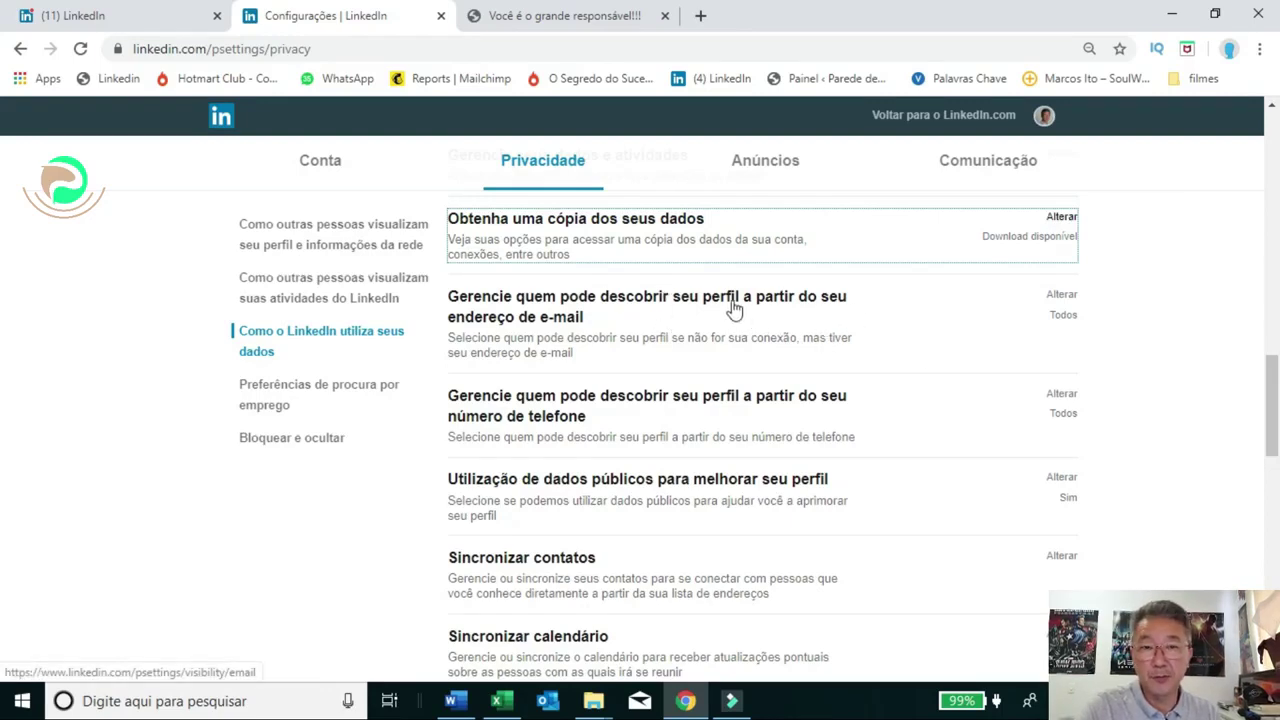
left_click(656, 302)
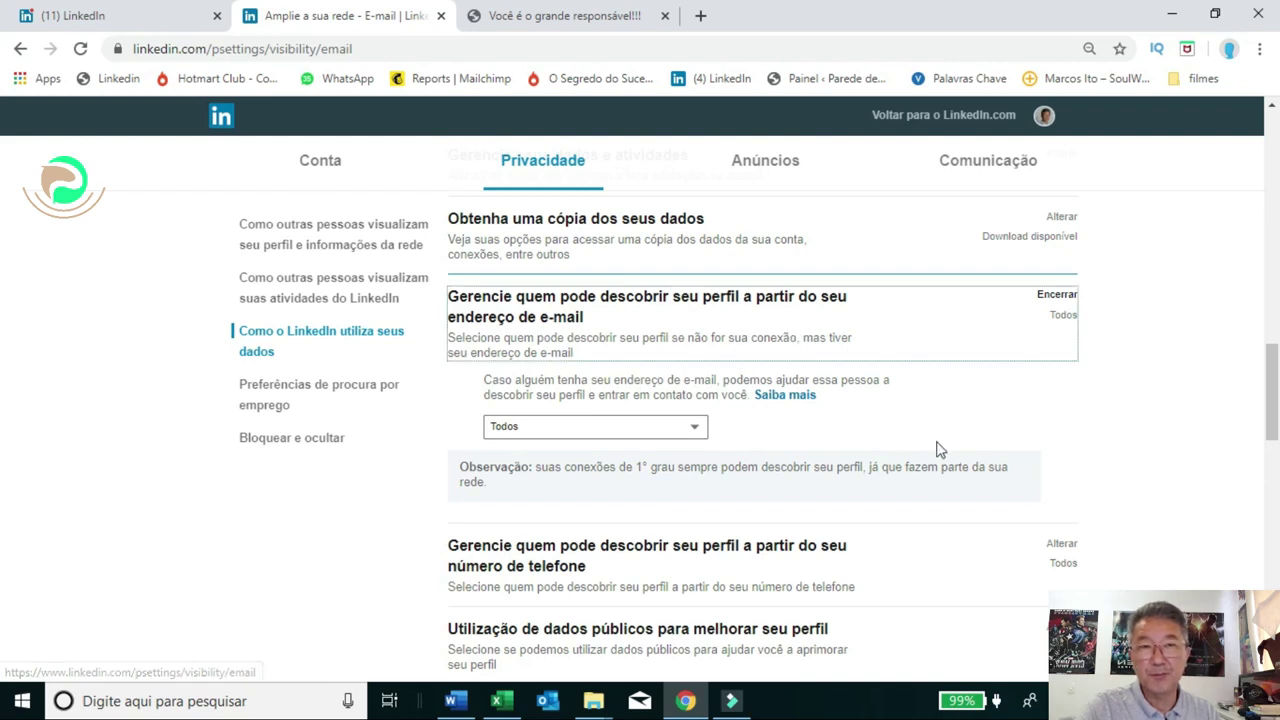
left_click(697, 432)
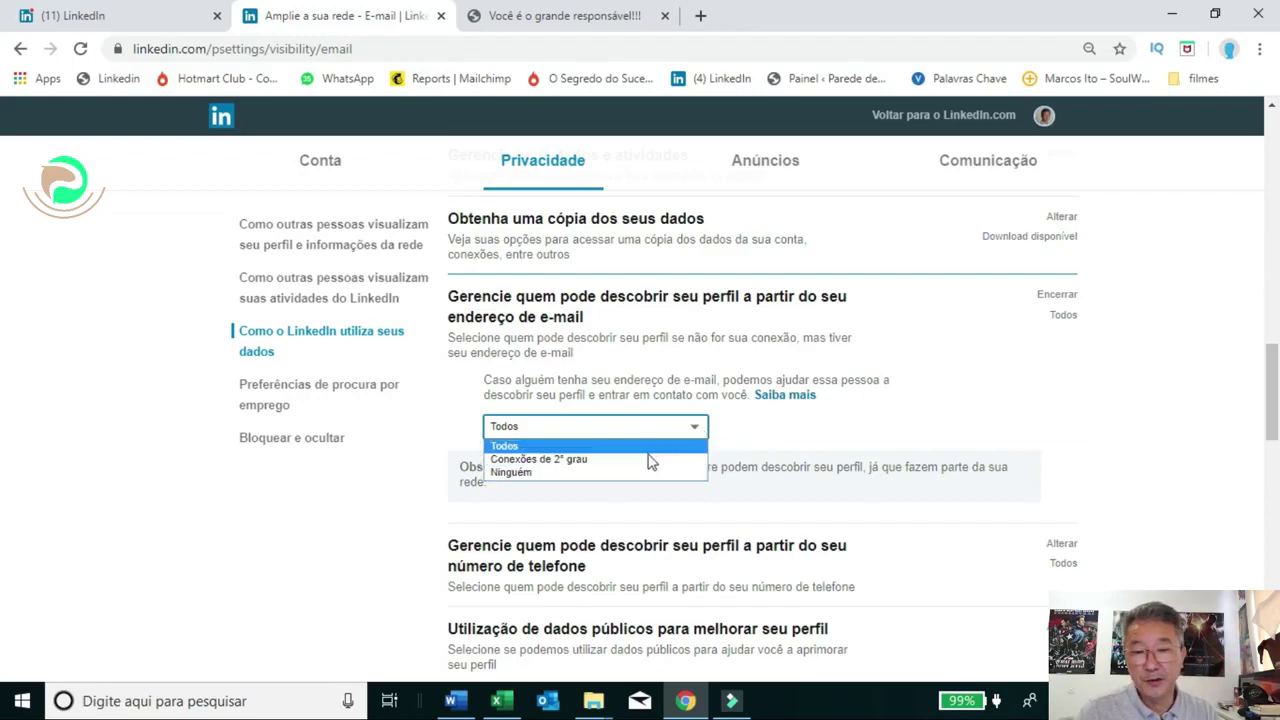
left_click(613, 447)
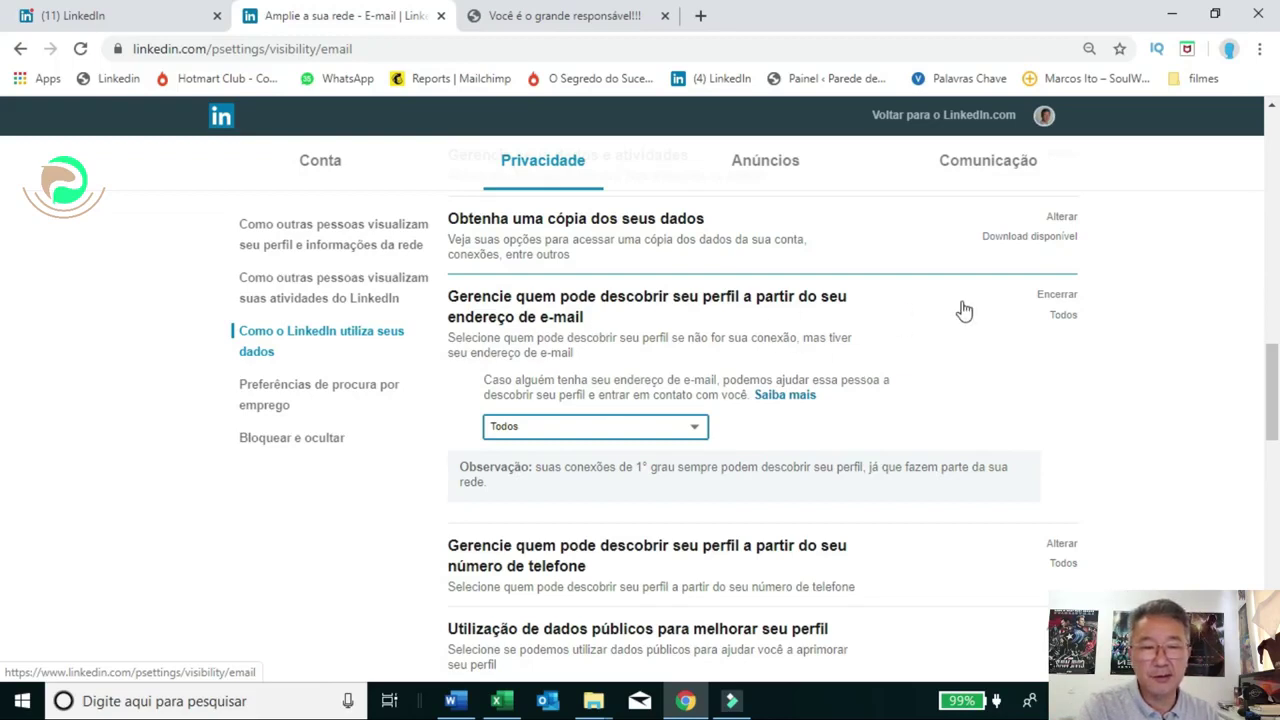
left_click(1055, 296)
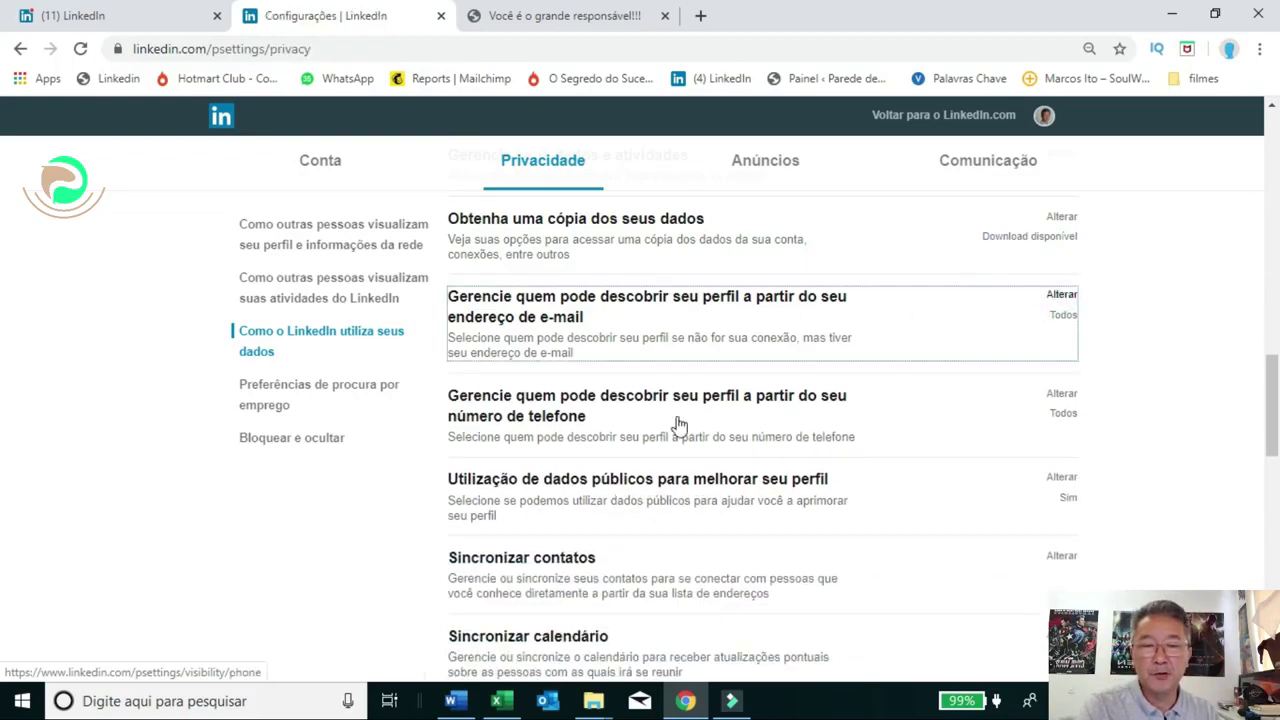
Review the audience options for discovering the profile by phone number and the setting for using public data to improve the profile
left_click(620, 406)
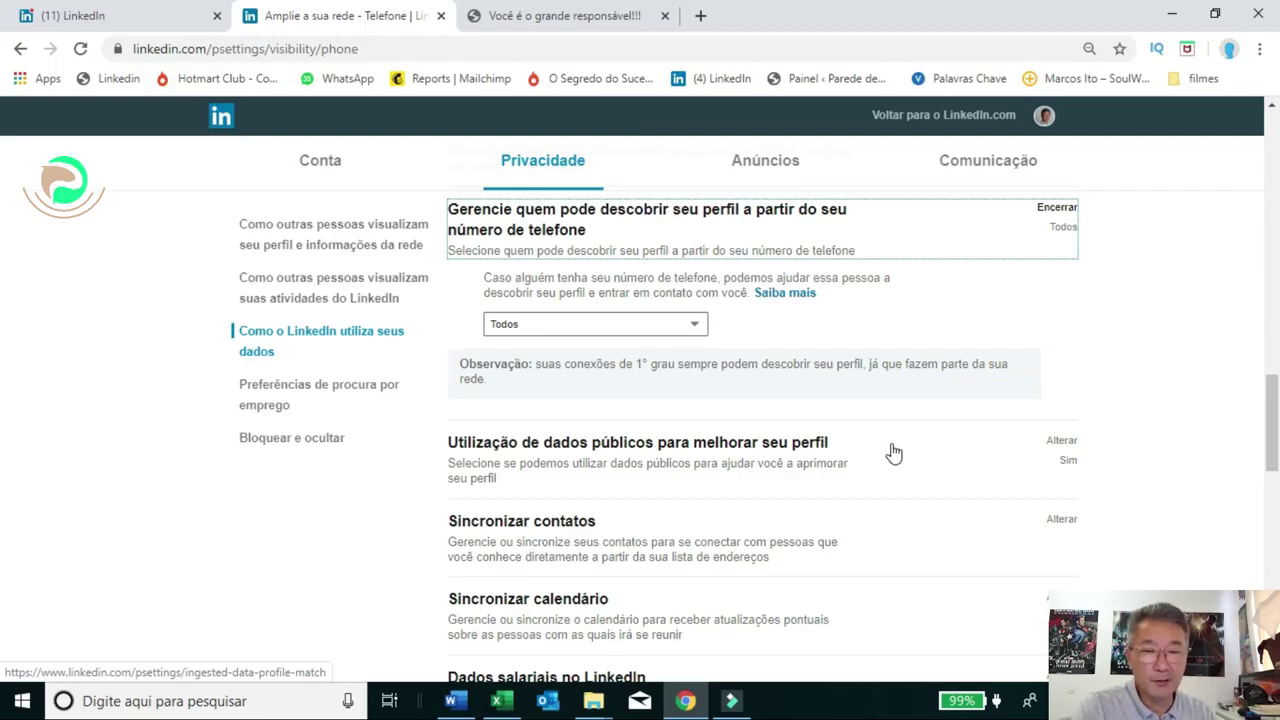
left_click(696, 326)
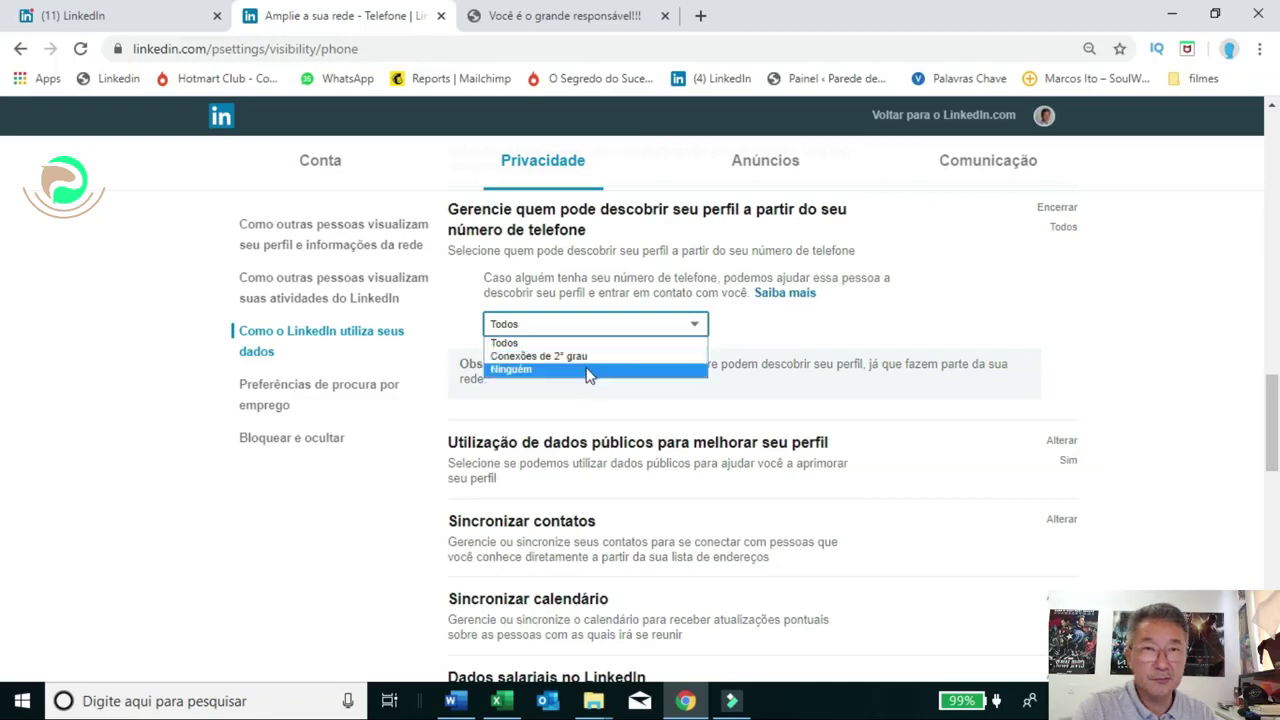
left_click(840, 330)
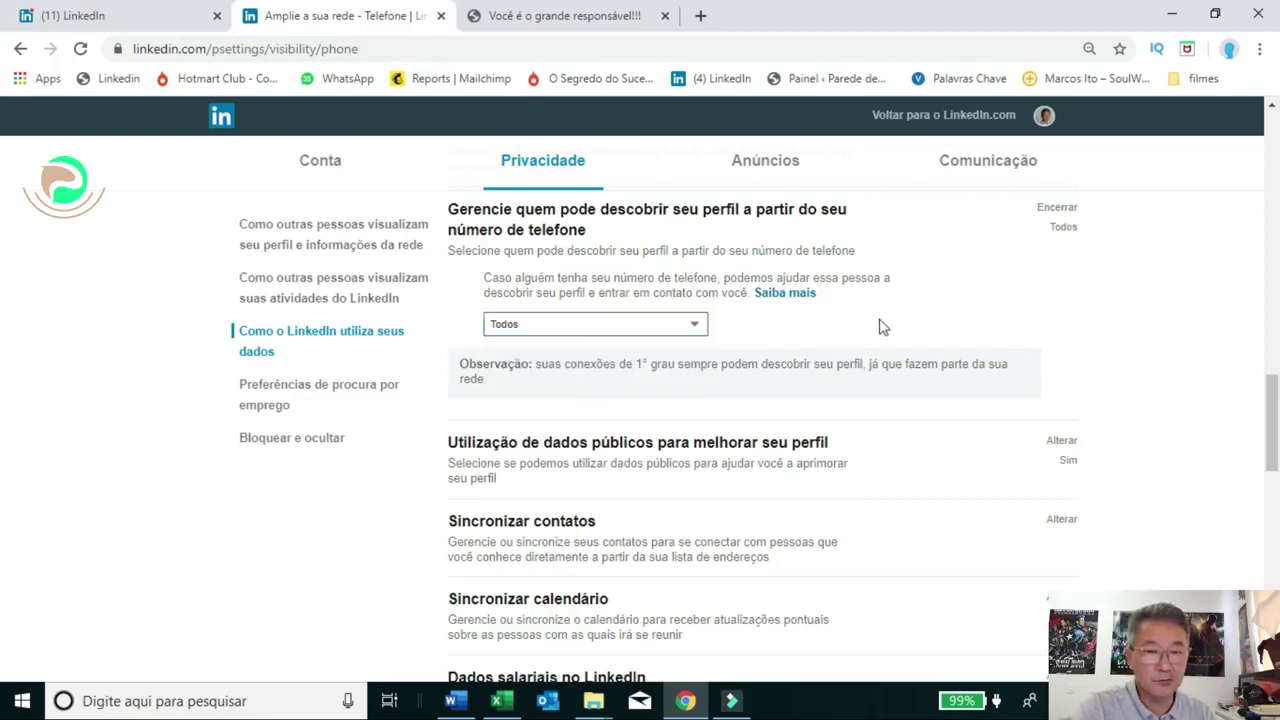
left_click(1057, 211)
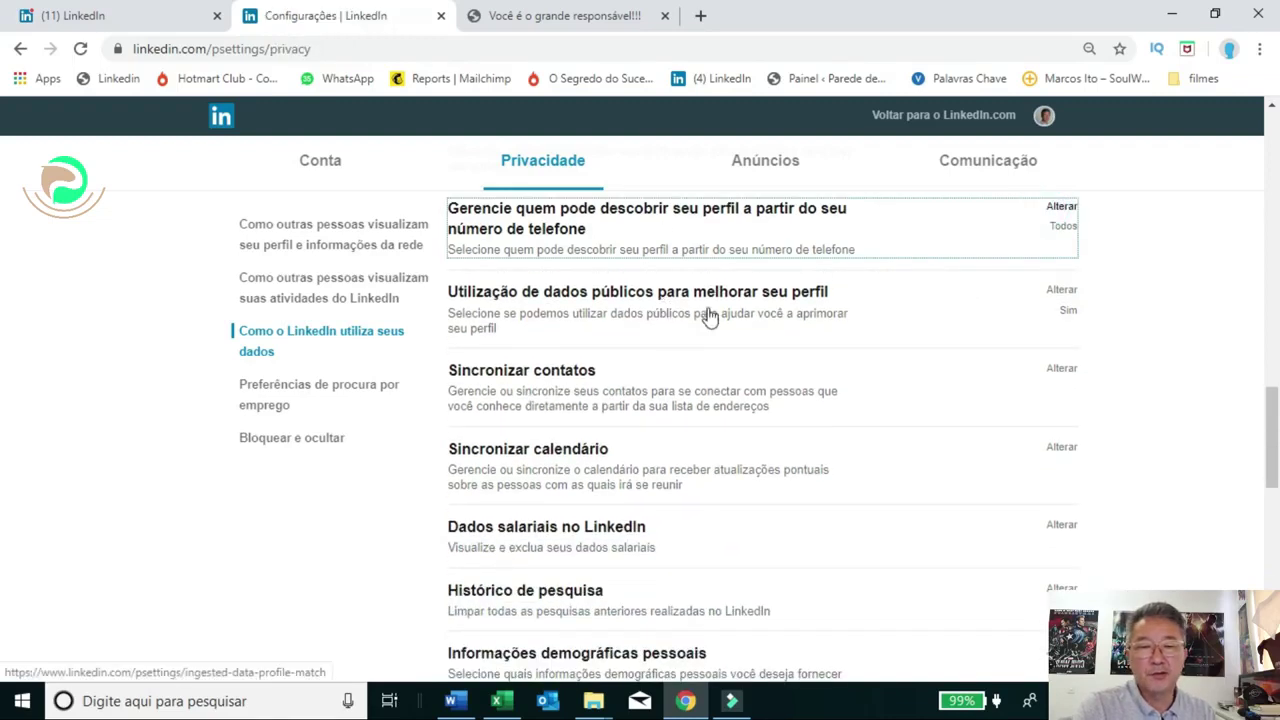
left_click(1061, 292)
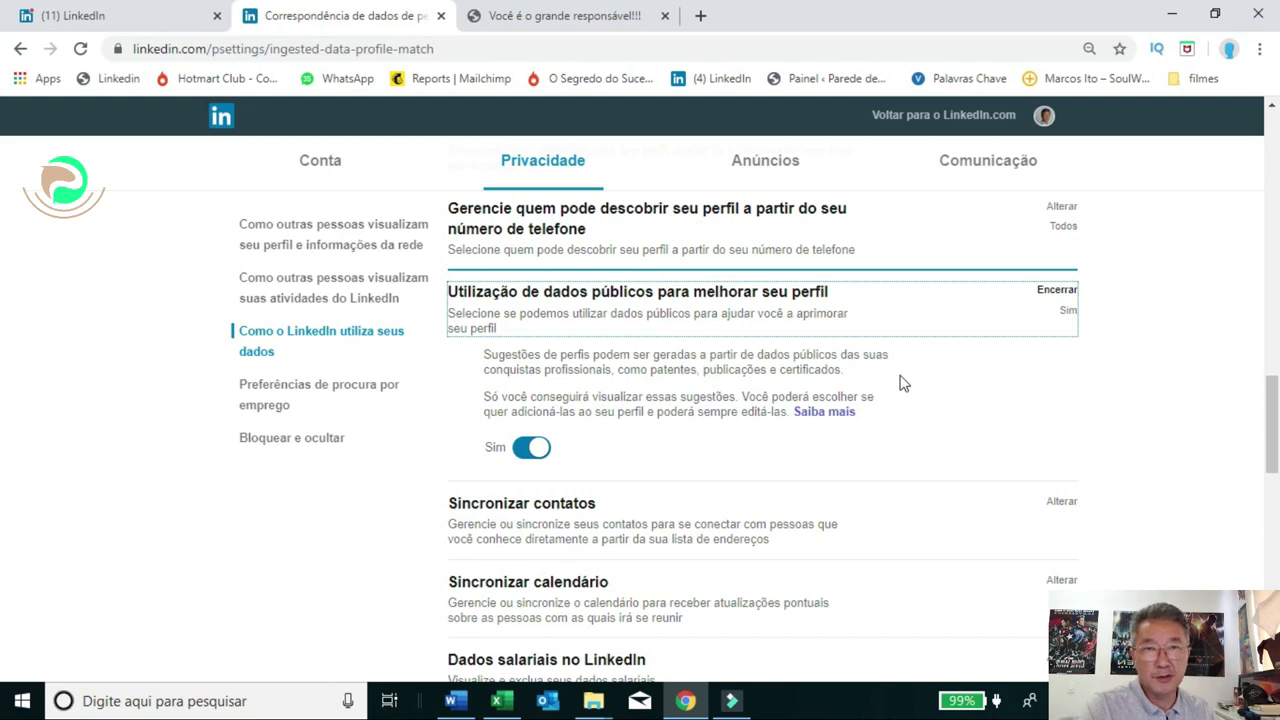
left_click(648, 294)
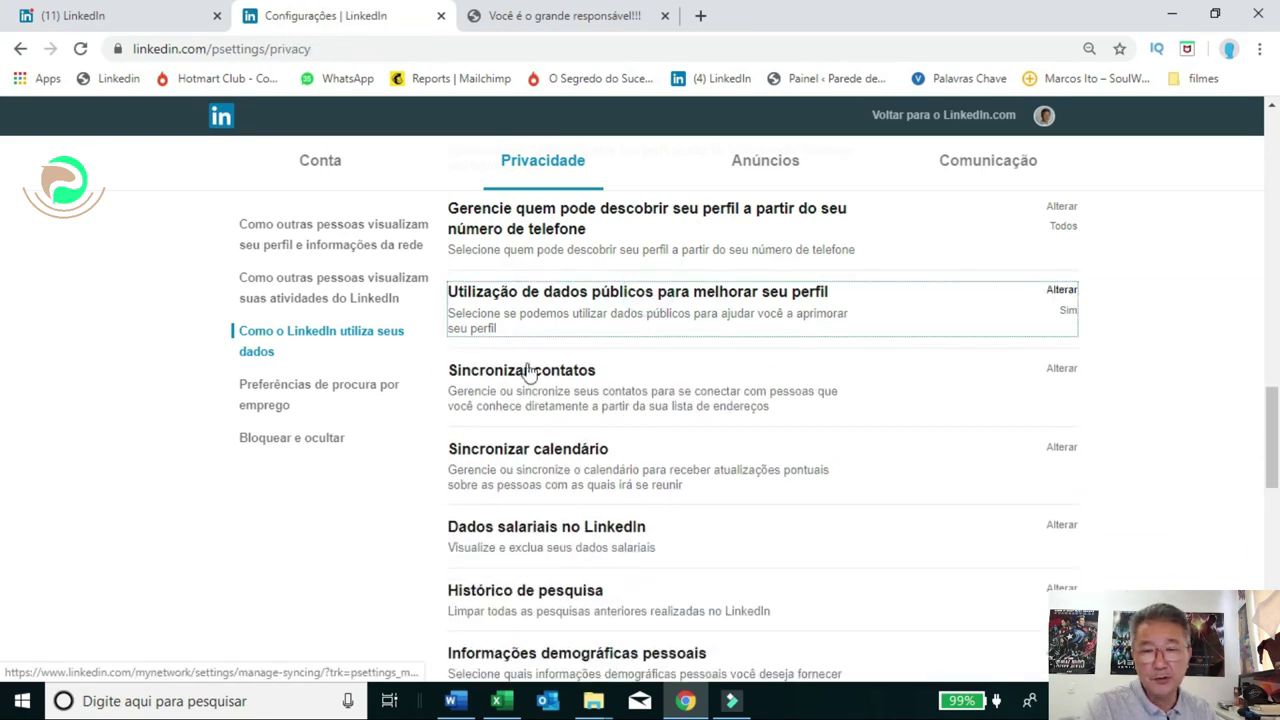
Synchronize Google contacts from the "Sincronizar contatos" setting, using the first listed Google account and granting LinkedIn access
left_click(706, 408)
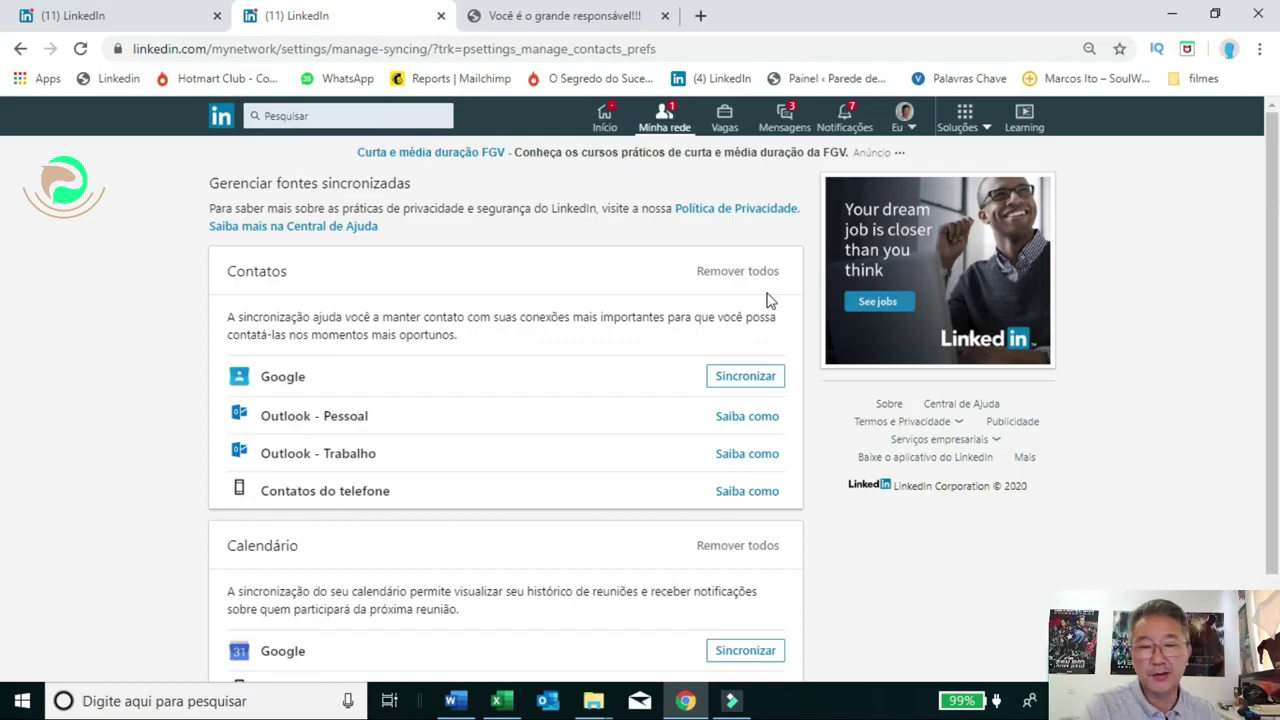
left_click(743, 380)
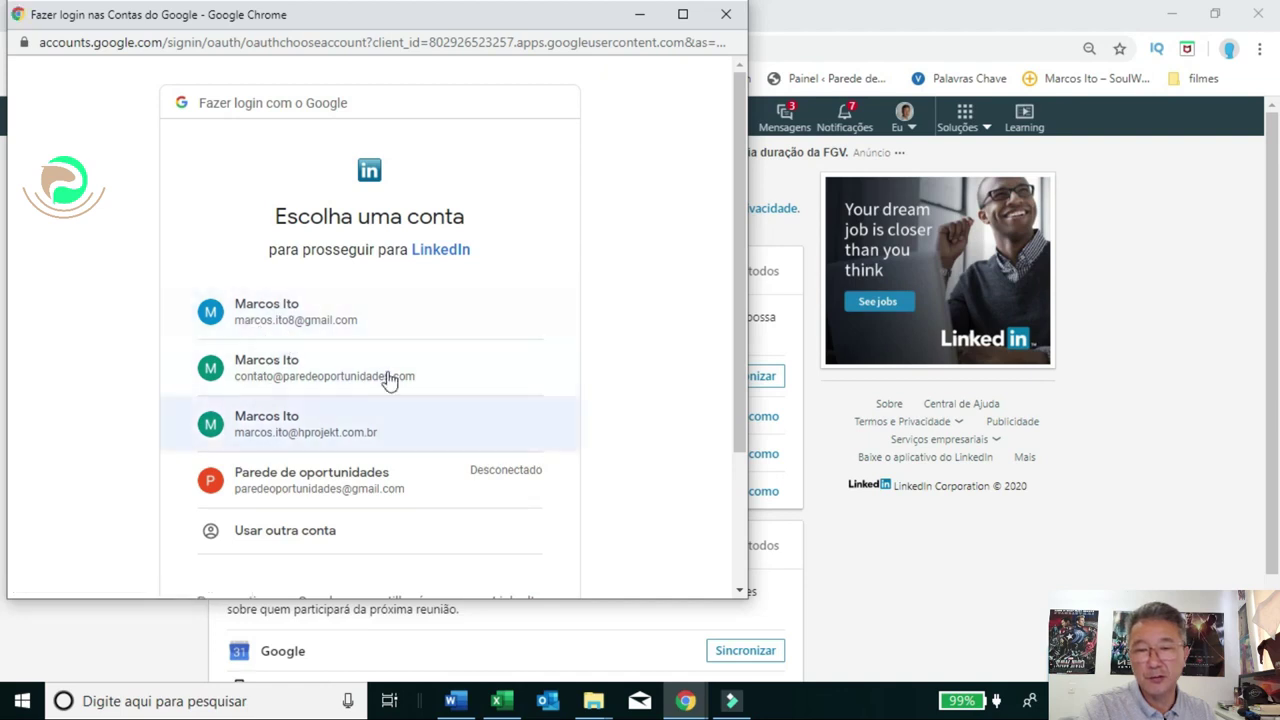
left_click(357, 314)
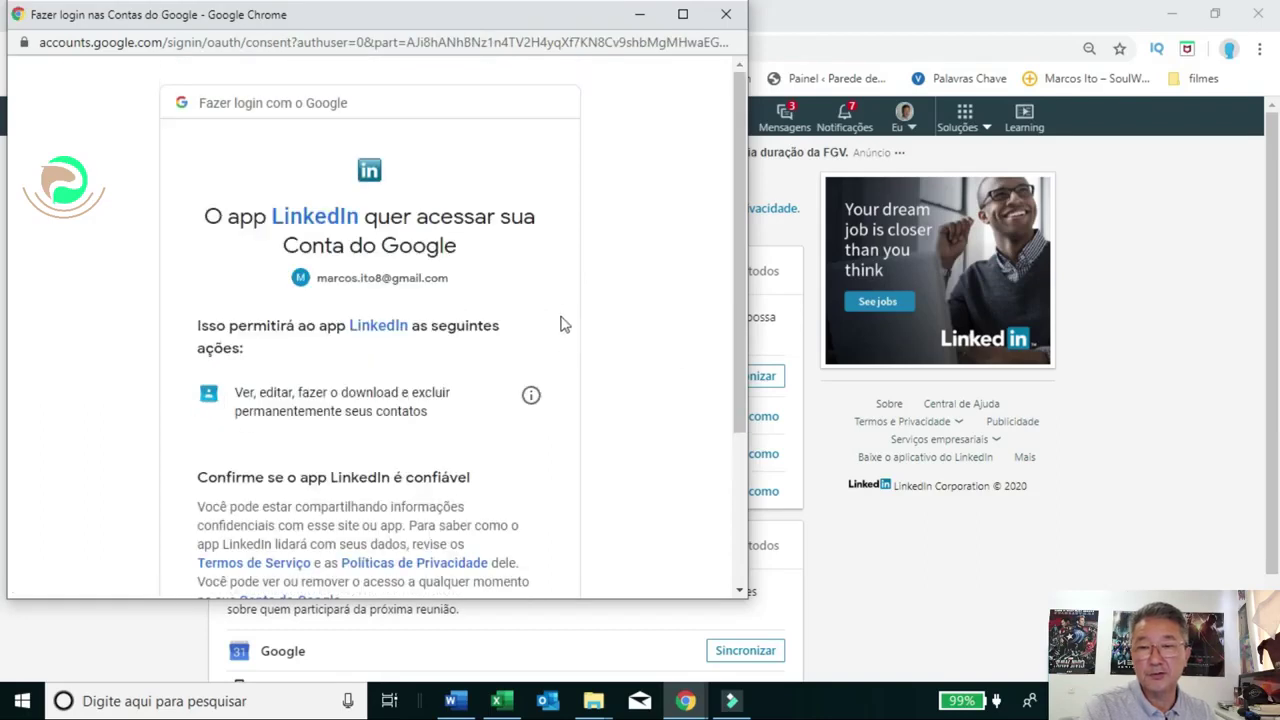
scroll(447, 275, "down", 3)
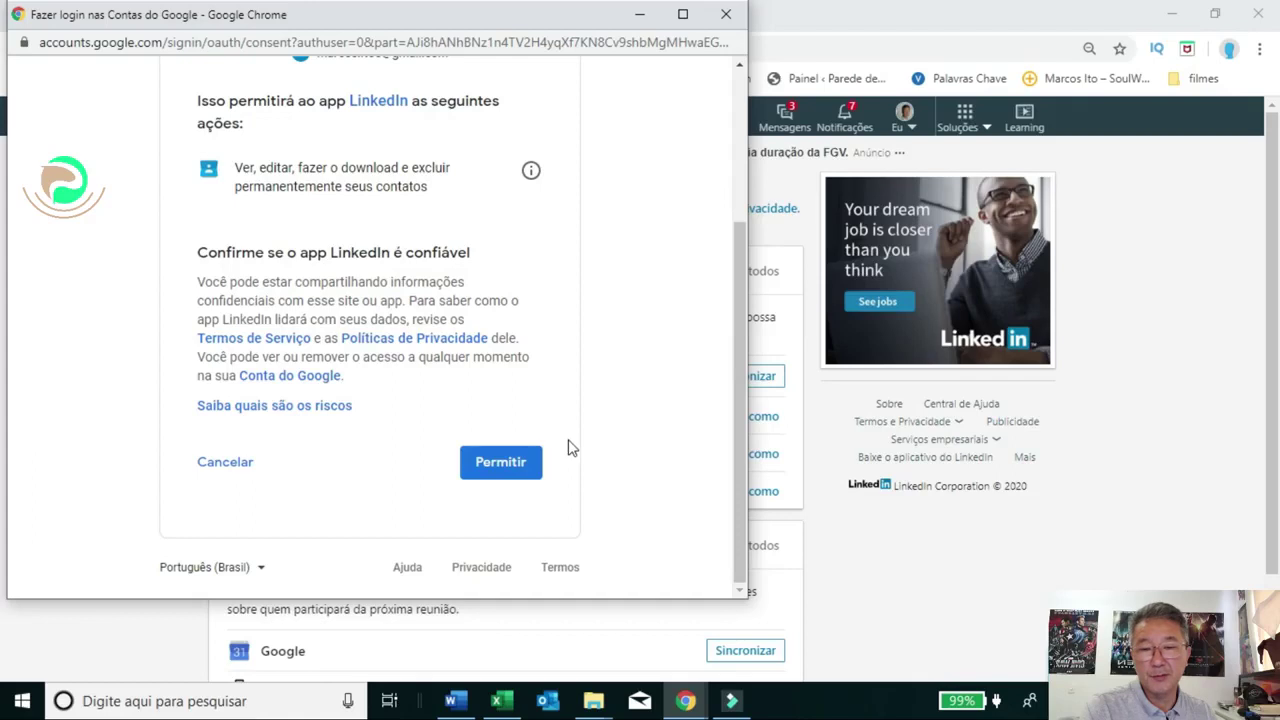
left_click(505, 466)
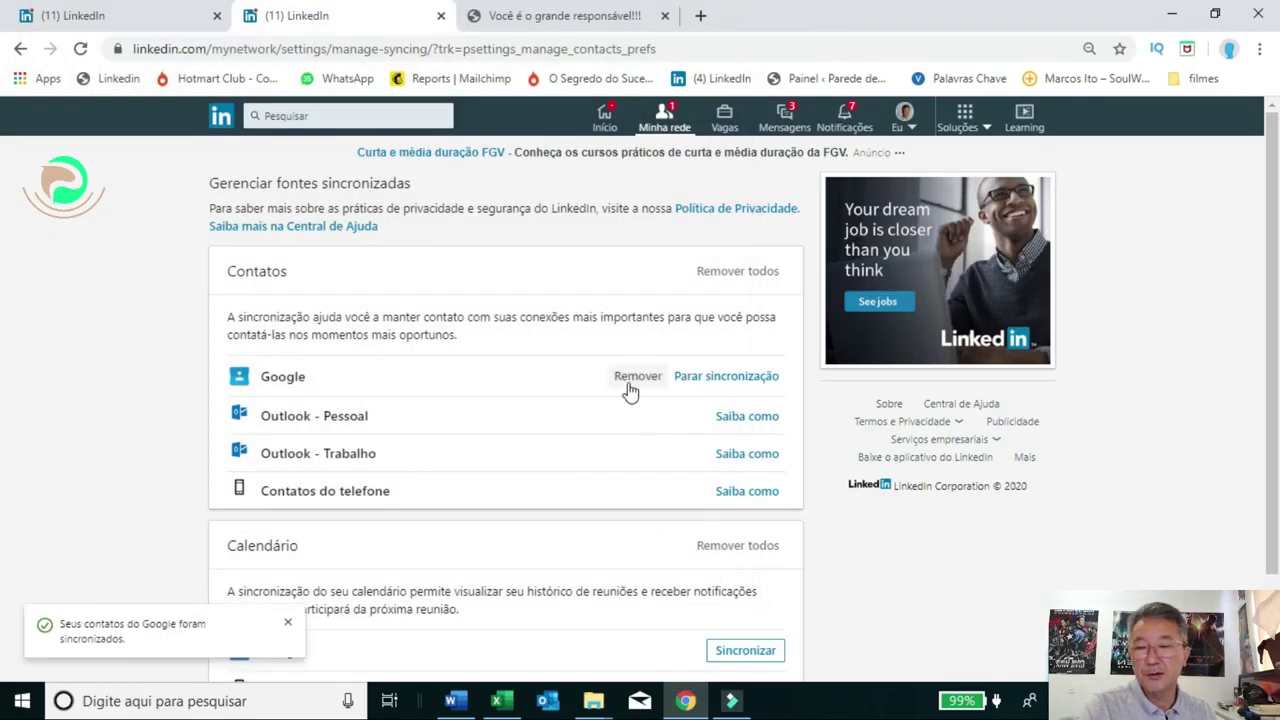
left_click(288, 626)
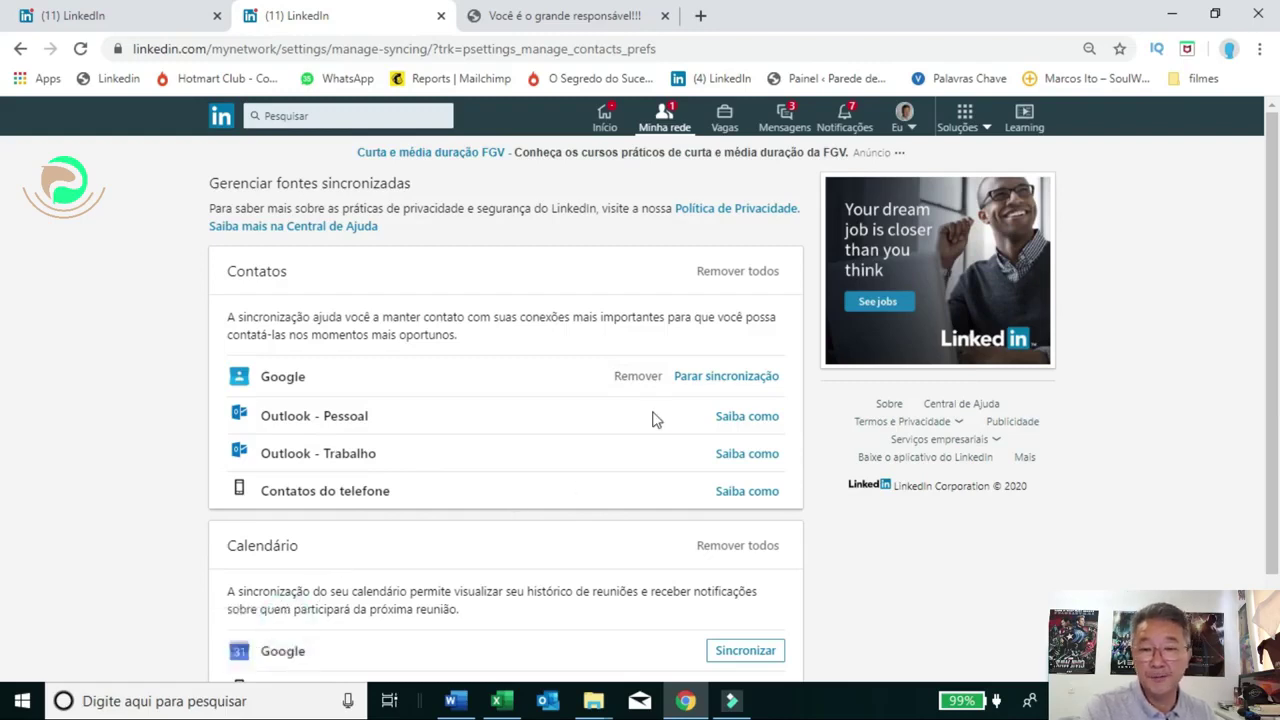
Check the confirmation for stopping the Google contacts synchronization, and cancel it
left_click(714, 382)
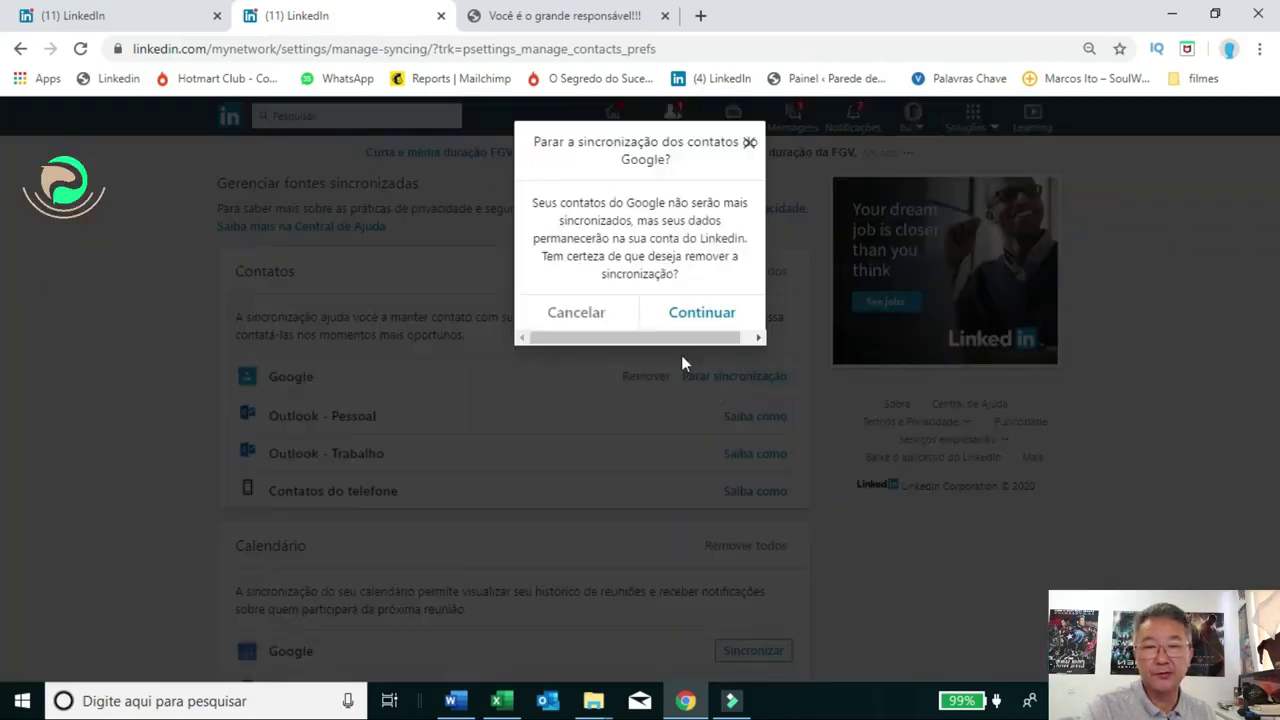
left_click(576, 314)
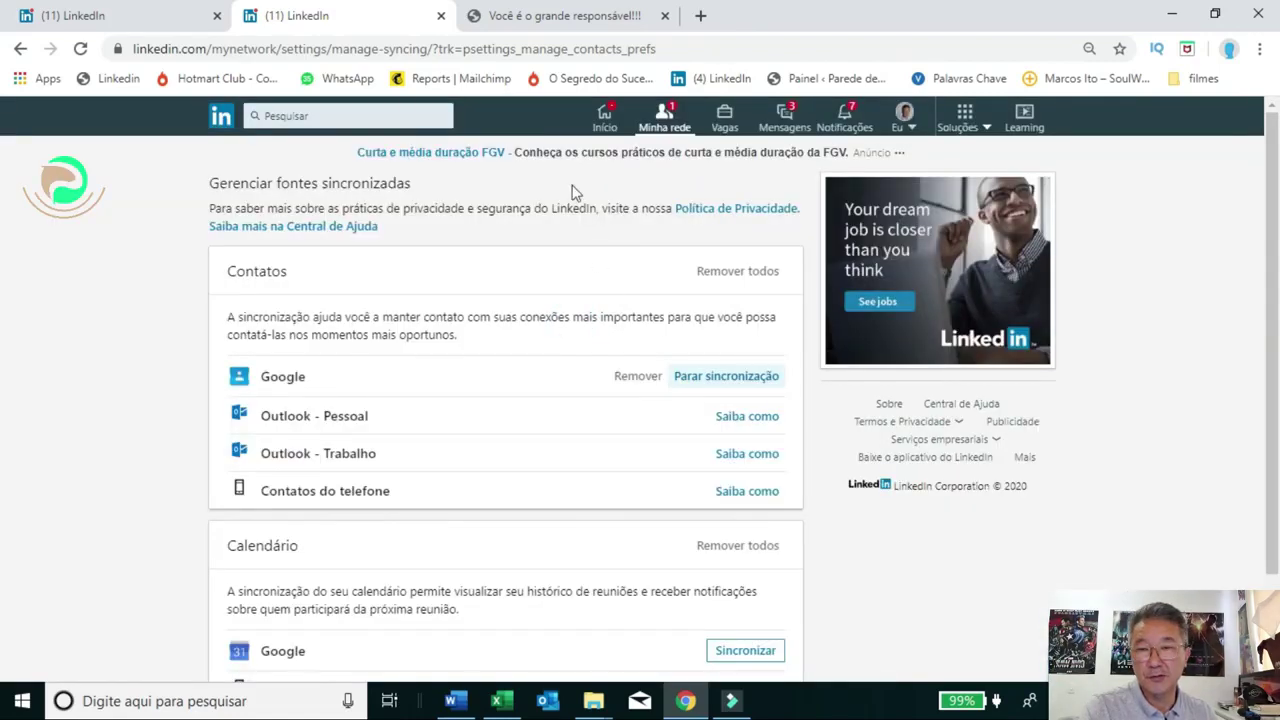
Reopen the LinkedIn account and privacy settings, and close the article page and the old synchronization page
left_click(905, 118)
left_click(797, 345)
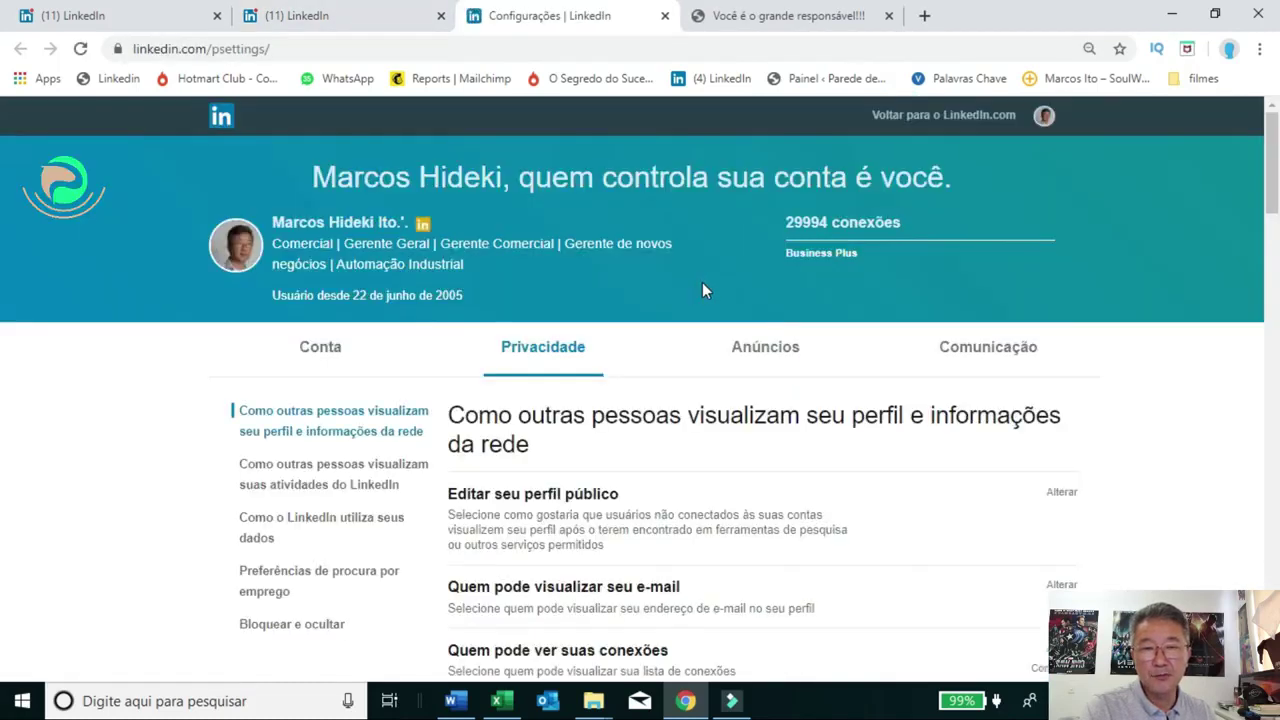
left_click(889, 17)
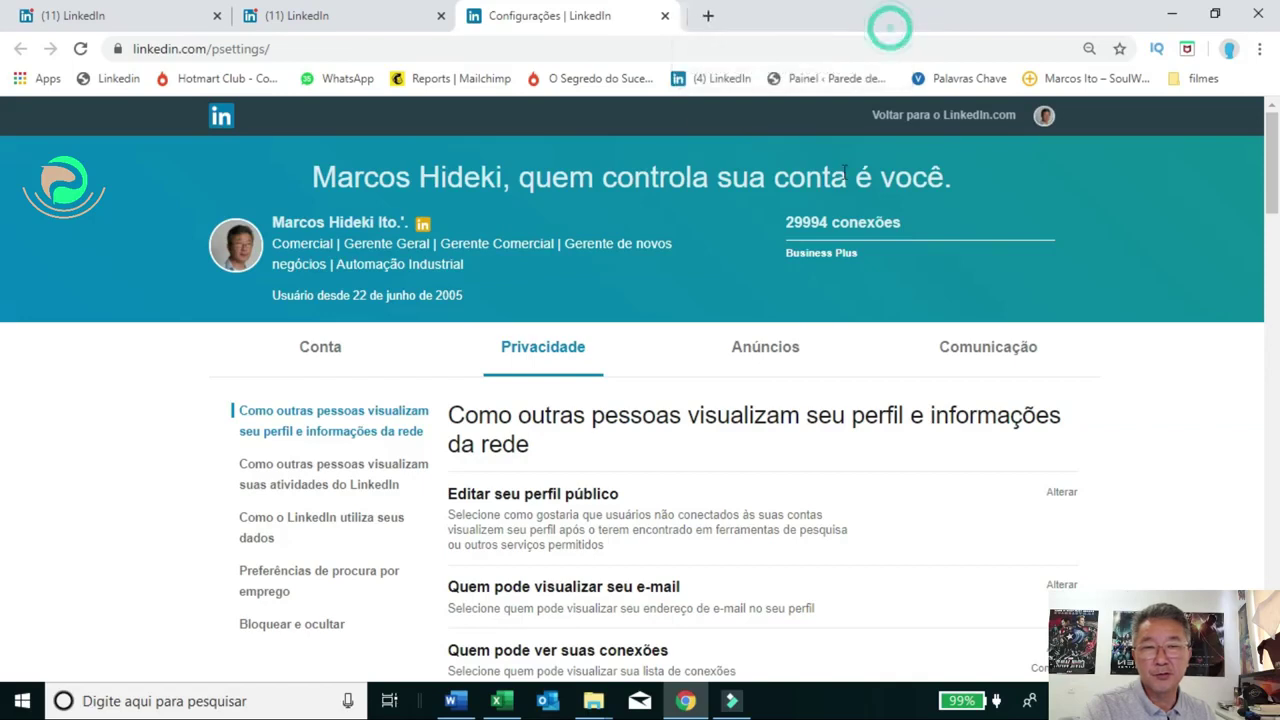
left_click(441, 17)
Open the "Sincronizar calendário" setting and view the Google account choices for calendar synchronization, closing them without selecting an account
scroll(572, 333, "down", 10)
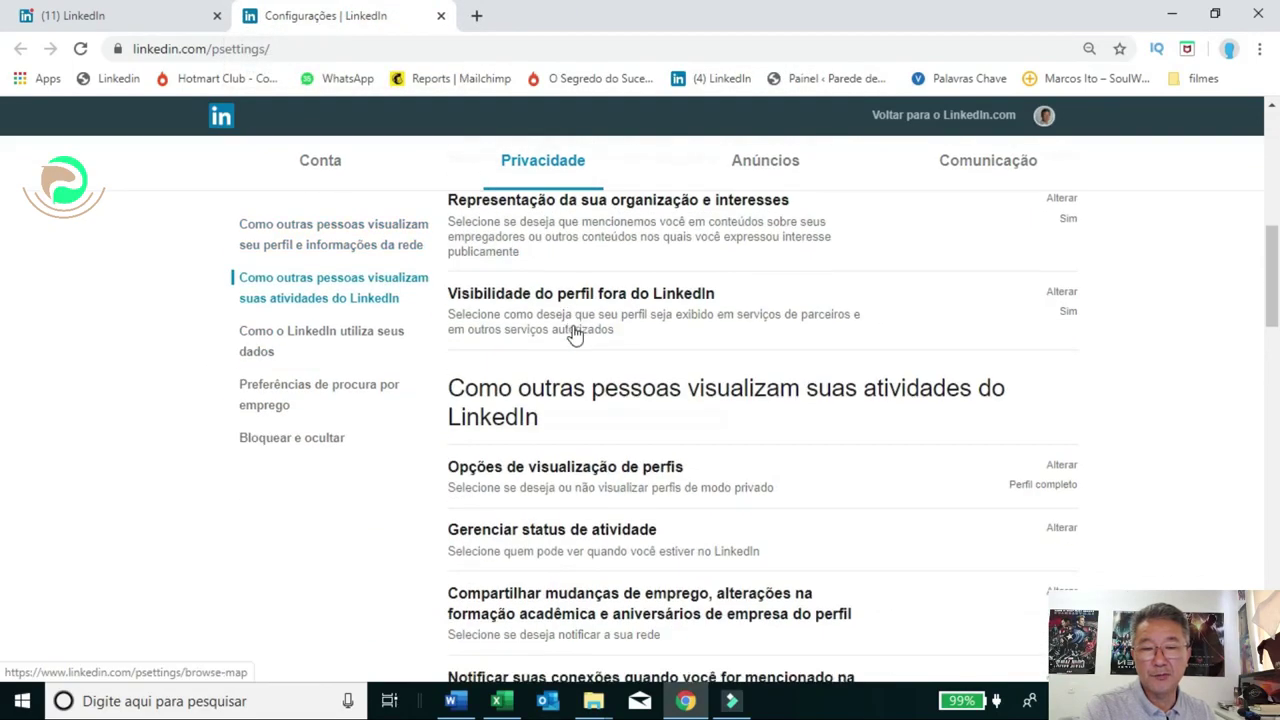
scroll(574, 335, "down", 4)
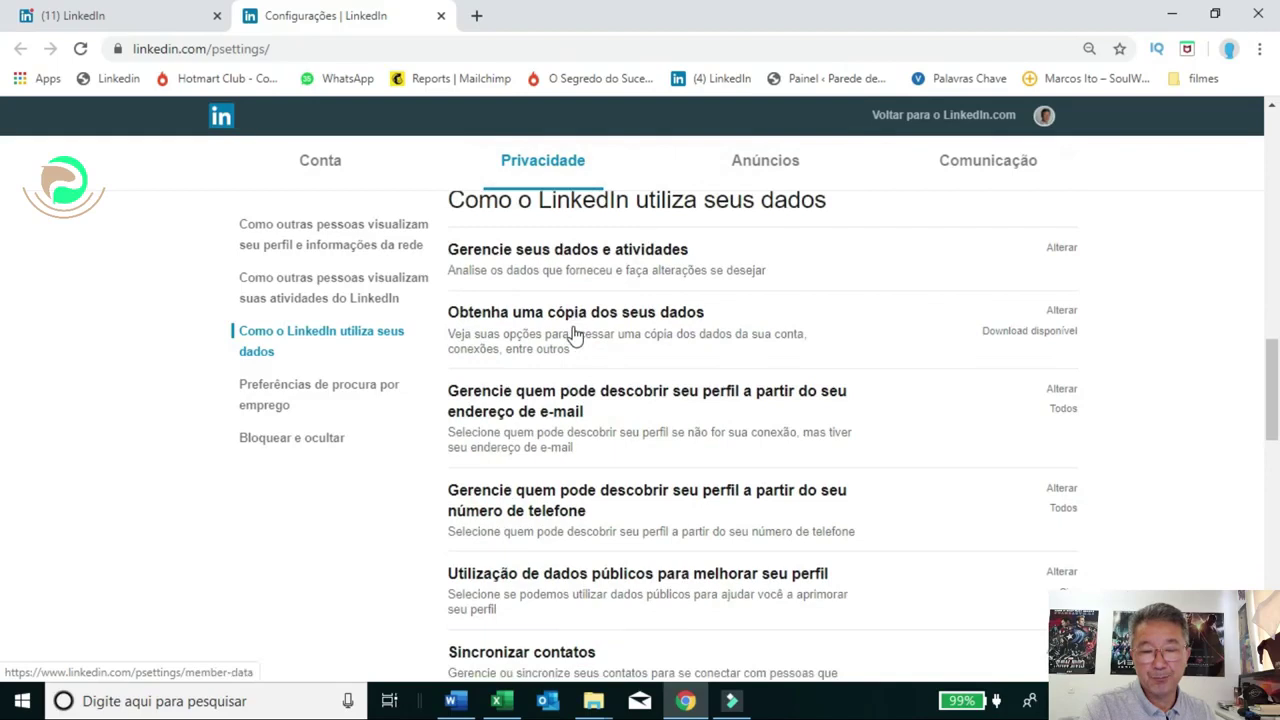
scroll(574, 334, "down", 3)
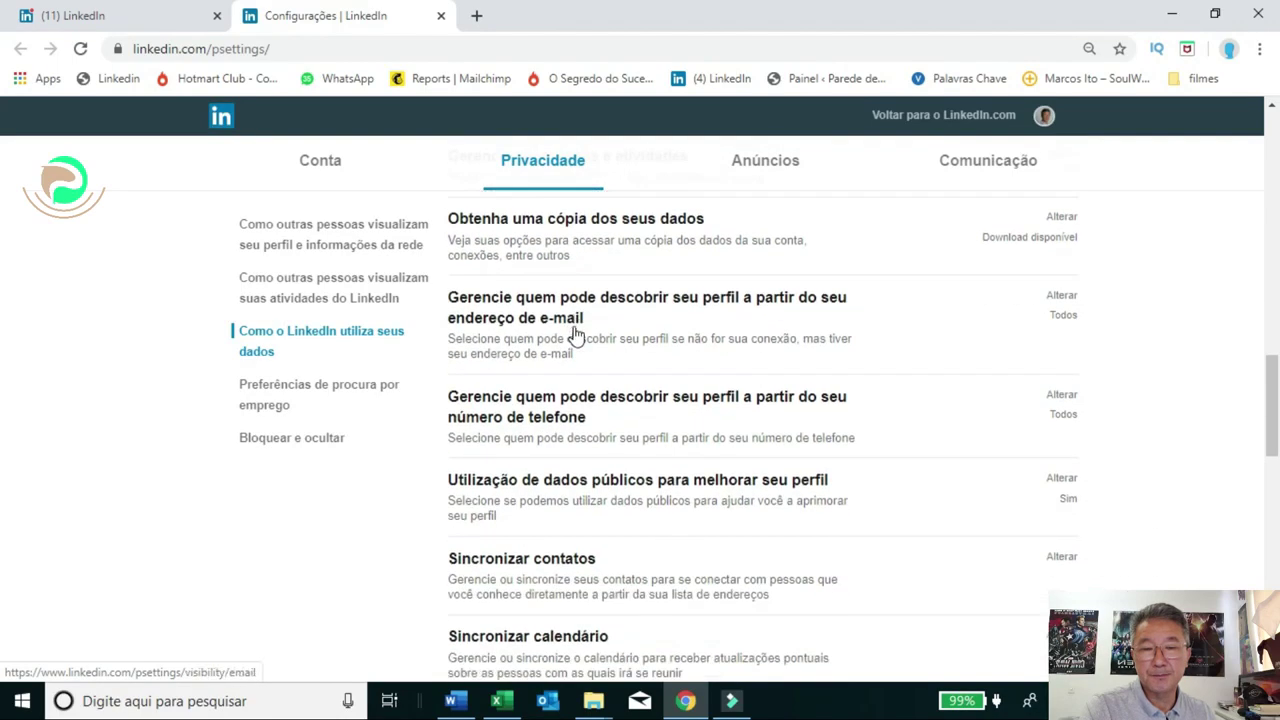
scroll(575, 335, "down", 2)
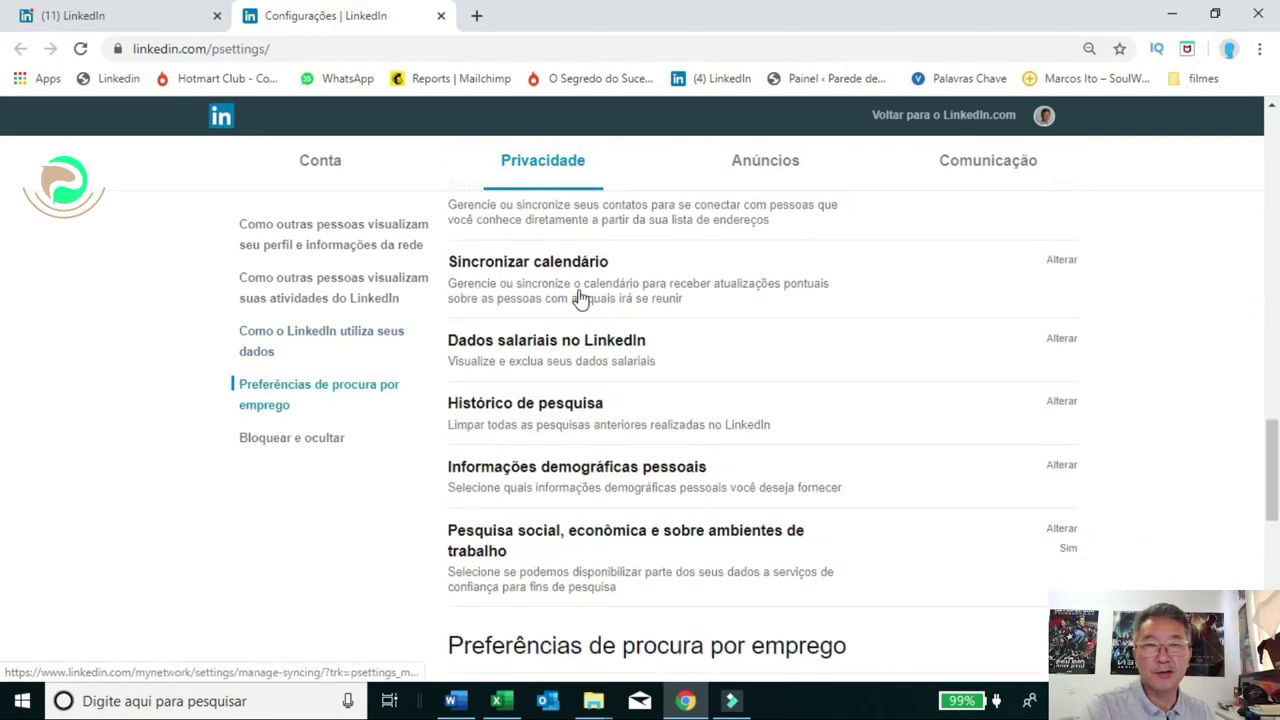
left_click(1063, 263)
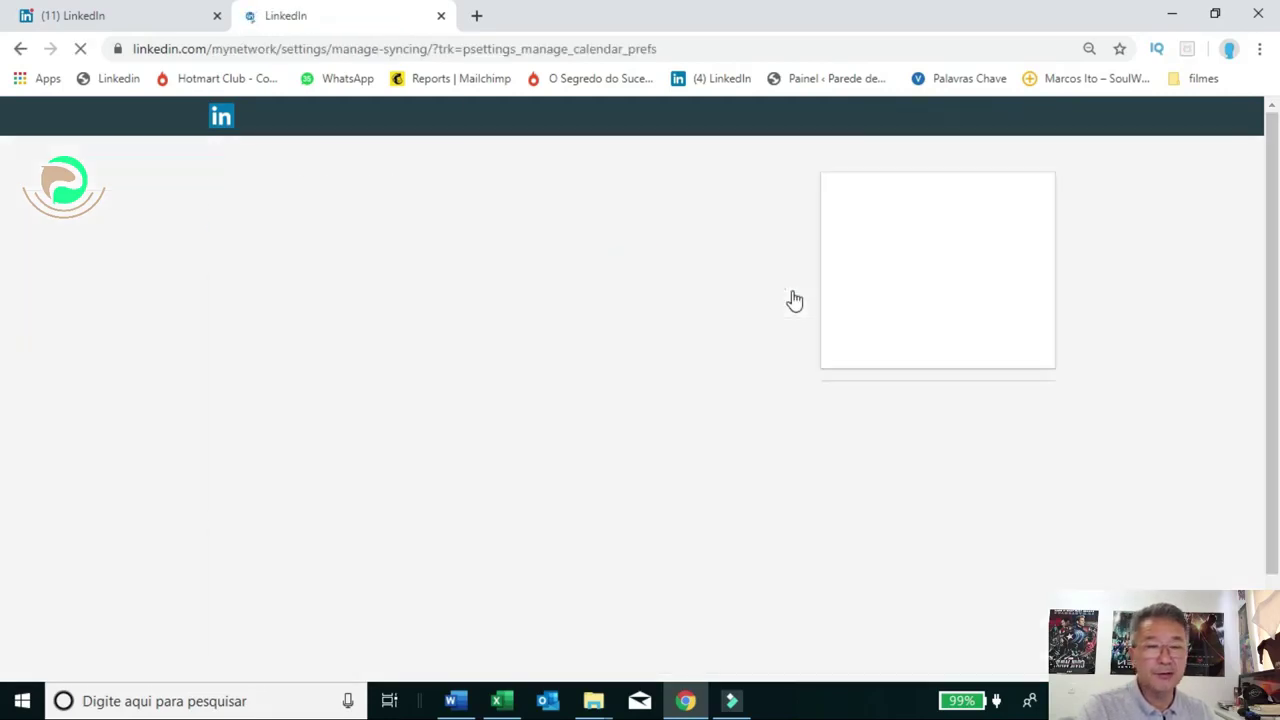
scroll(505, 395, "down", 2)
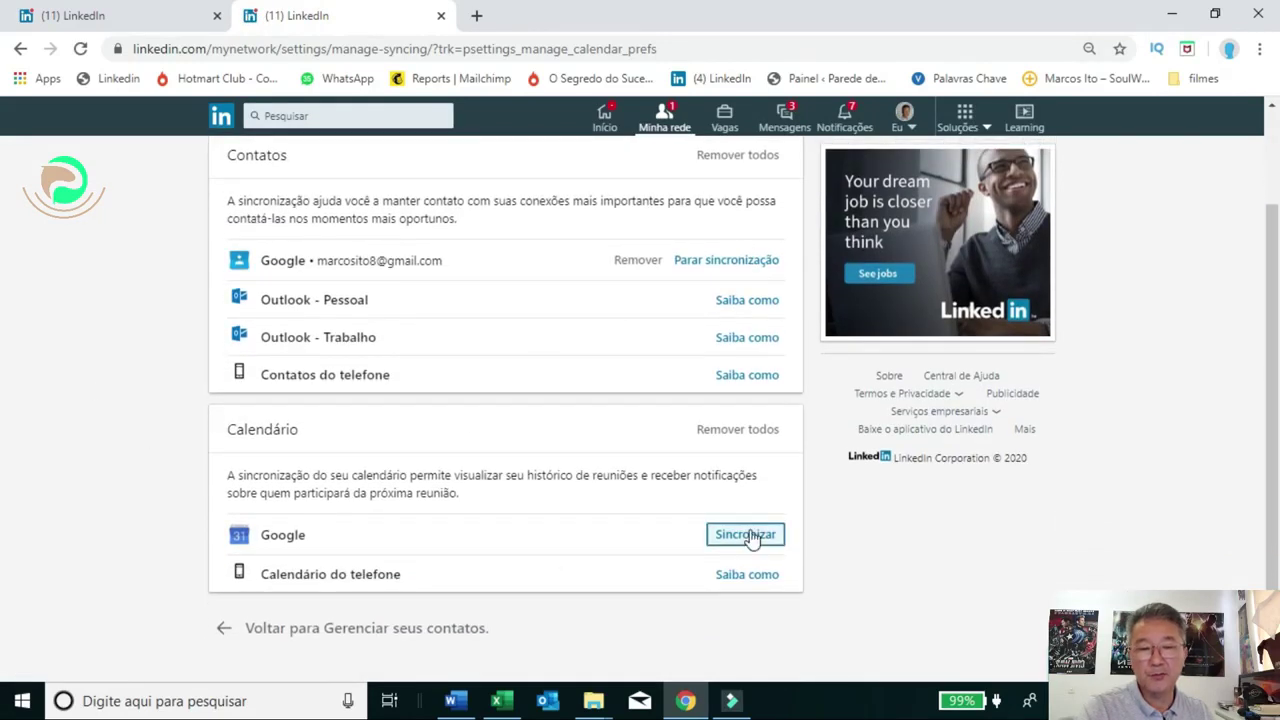
left_click(745, 536)
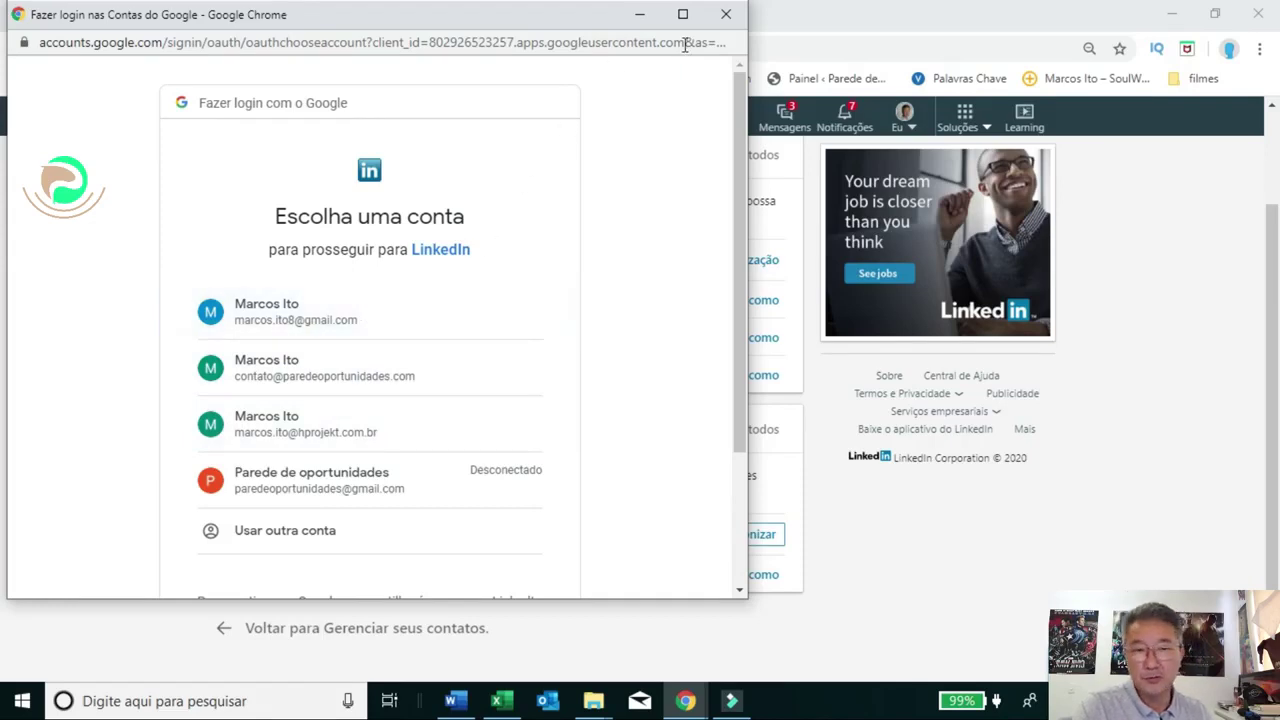
left_click(726, 14)
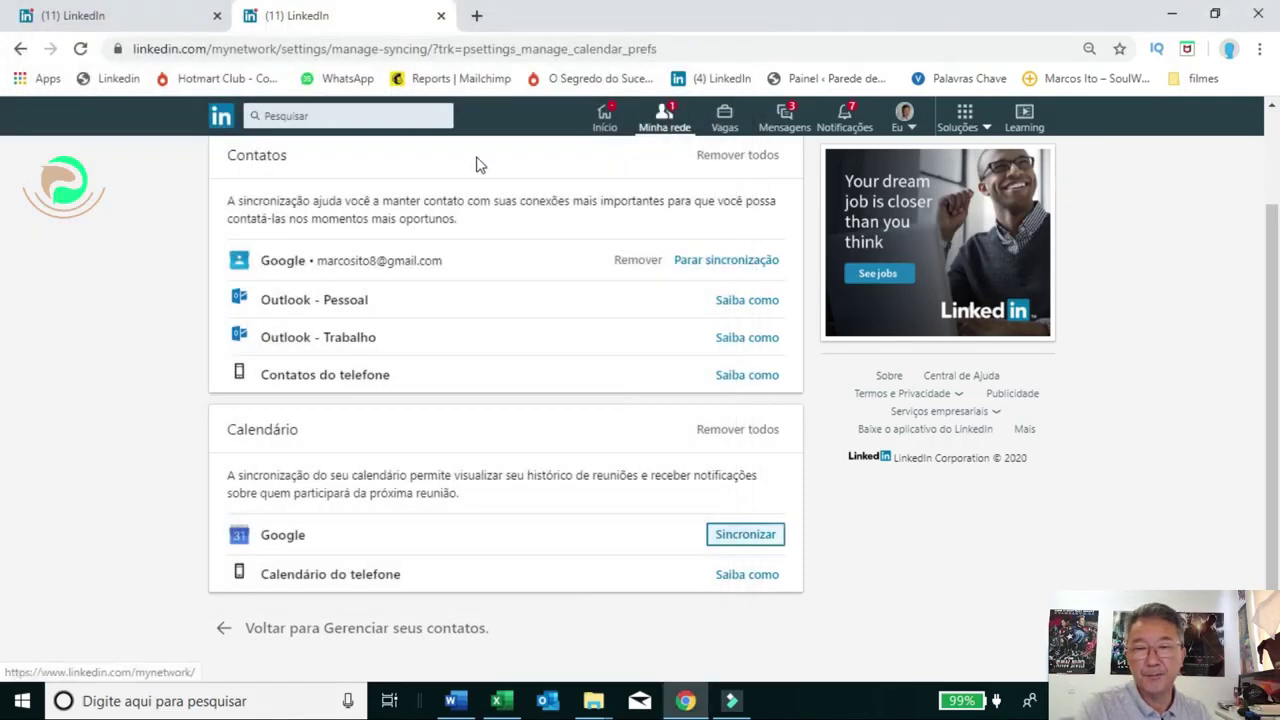
Go from the synchronized sources to "Gerenciar seus contatos" and browse the list of imported contacts
scroll(528, 277, "up", 2)
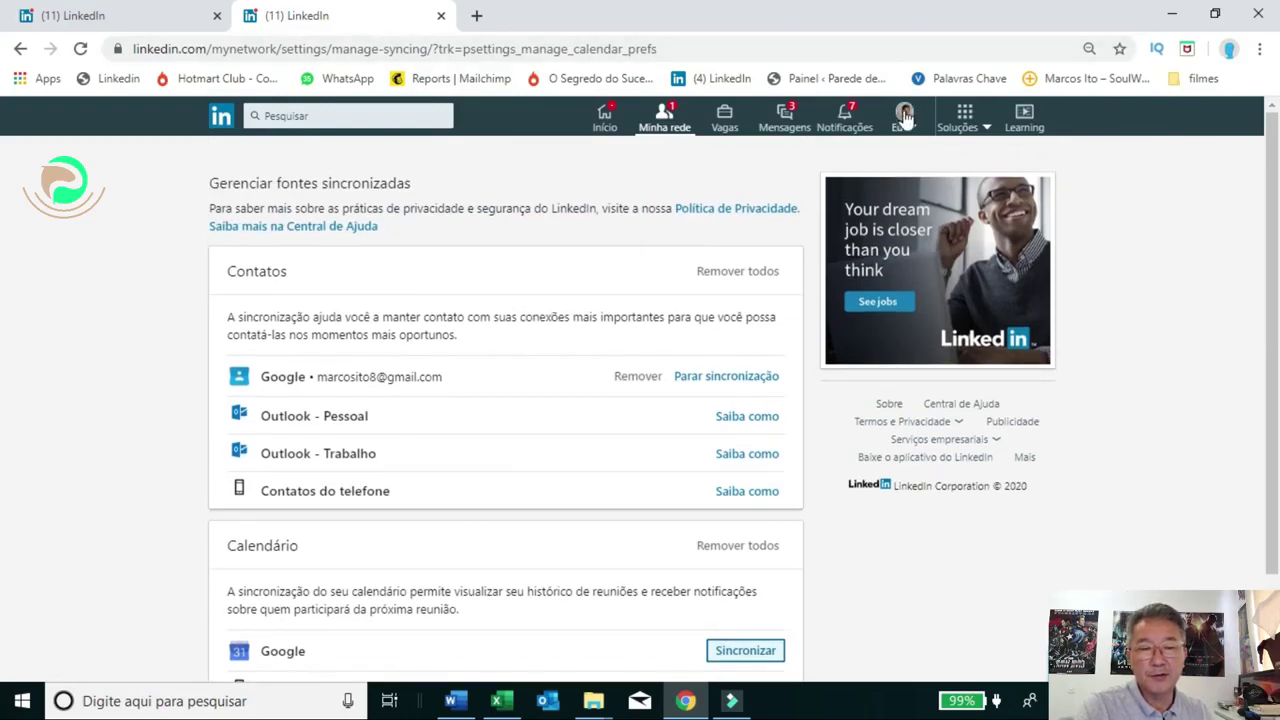
scroll(623, 434, "down", 2)
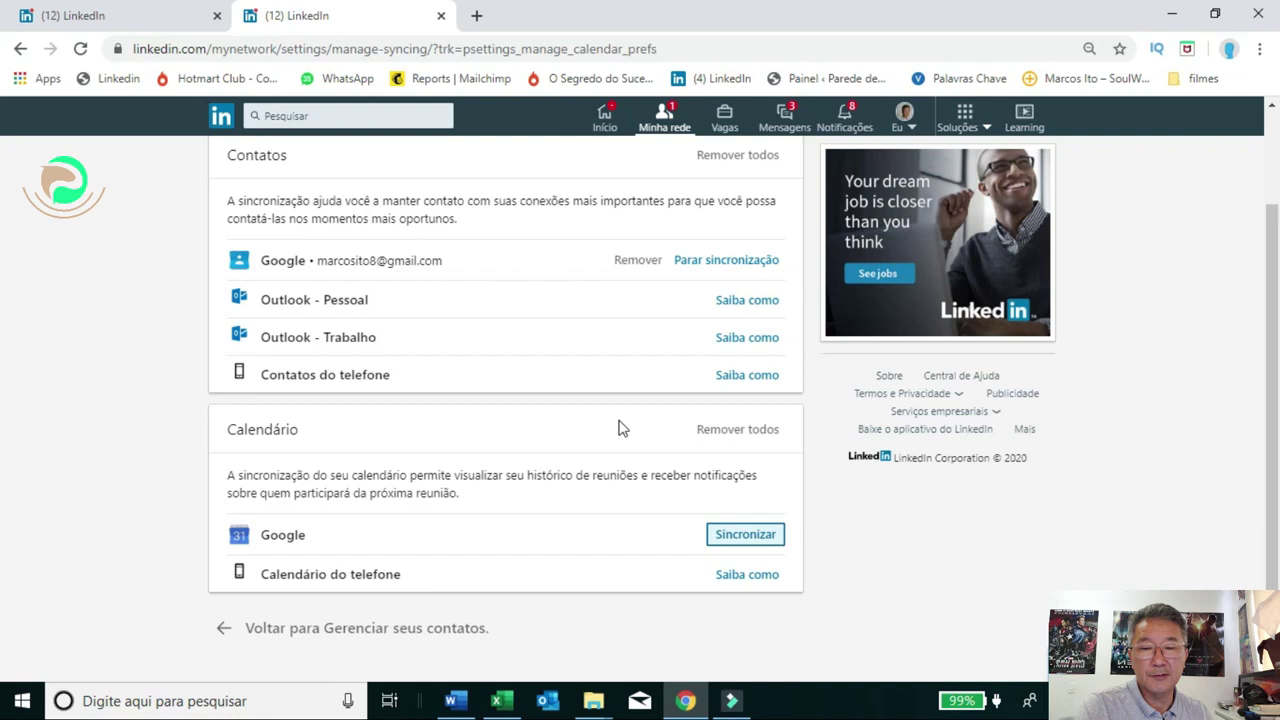
left_click(446, 636)
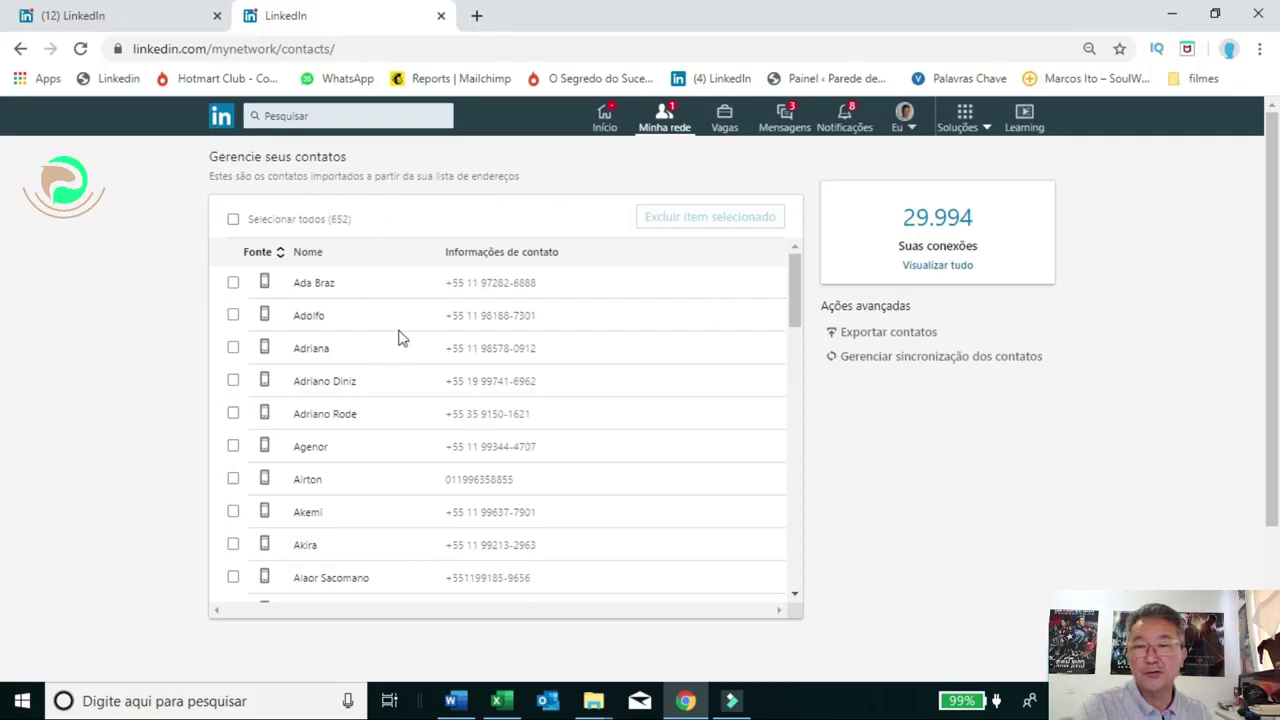
scroll(443, 331, "down", 20)
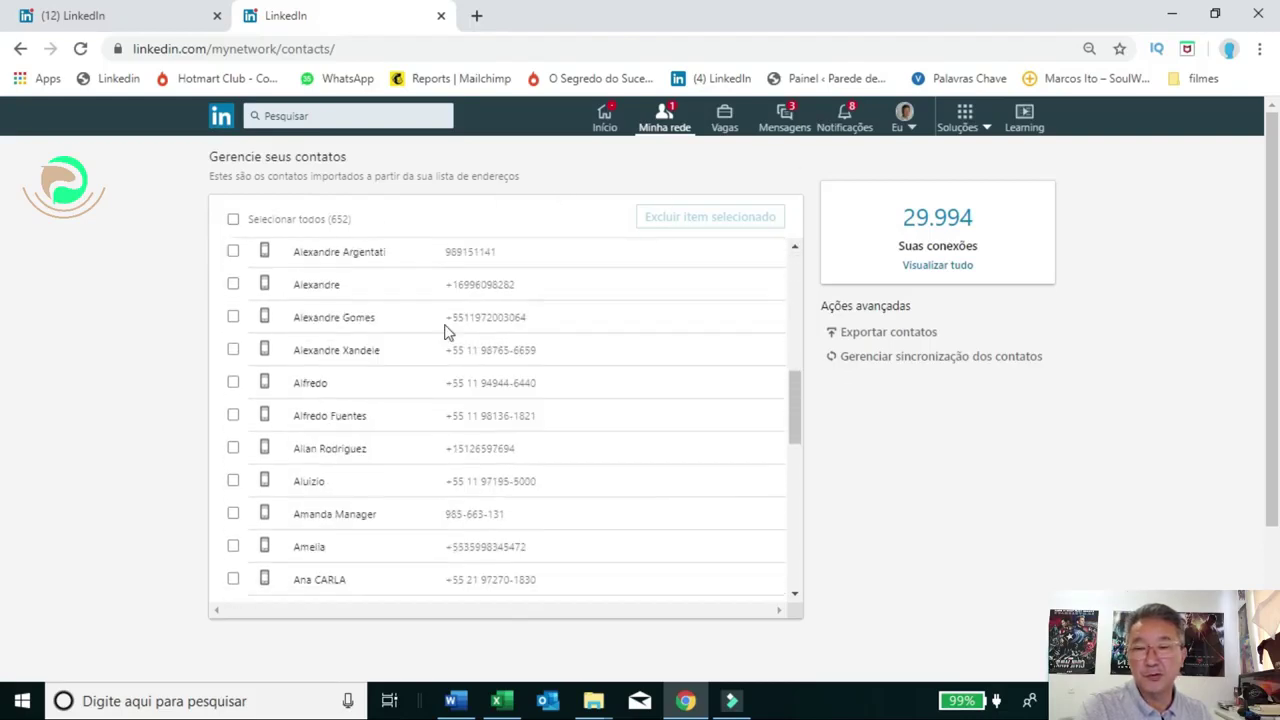
scroll(443, 331, "down", 20)
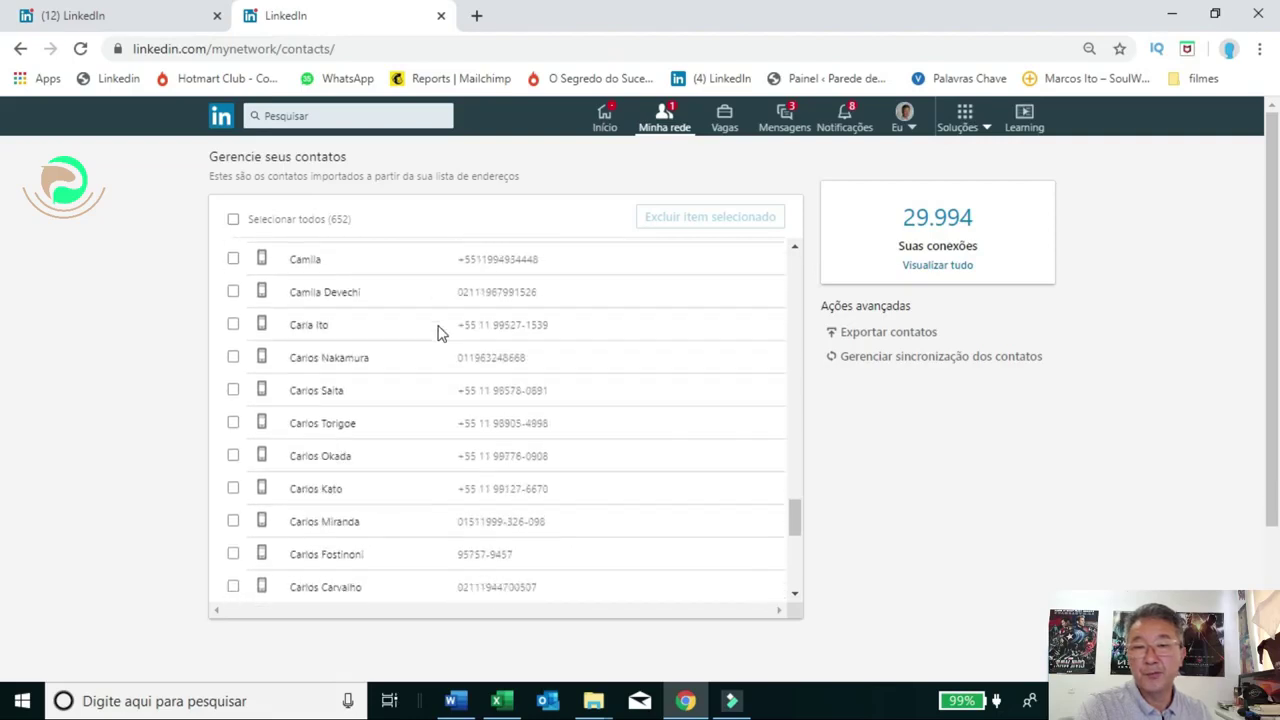
scroll(443, 331, "down", 20)
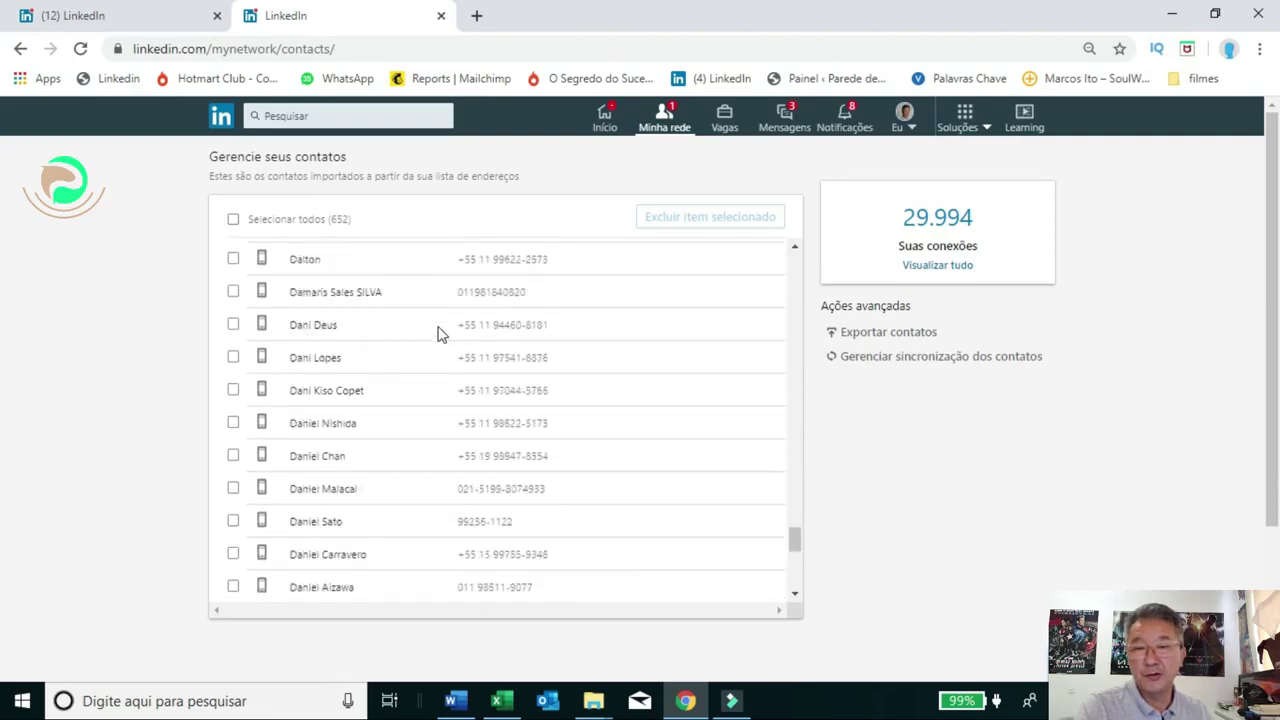
scroll(443, 331, "down", 20)
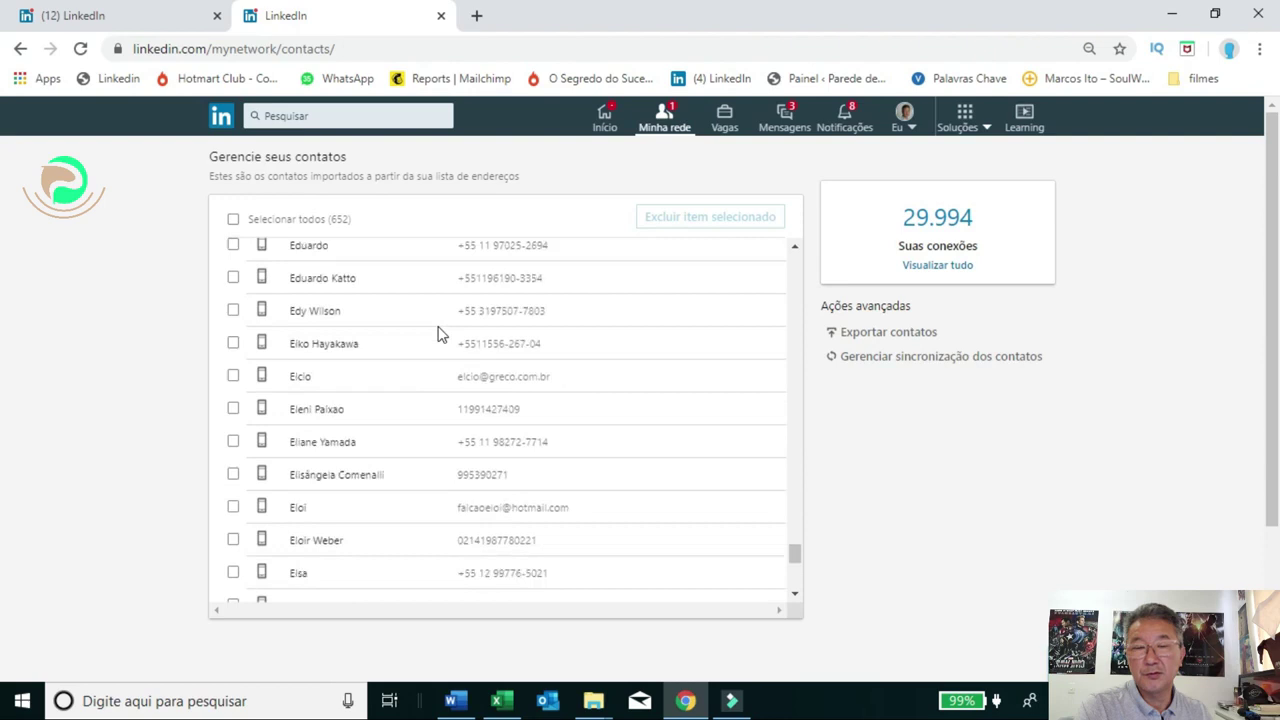
Select all imported contacts and look through the selected list, returning to its beginning
left_click(232, 220)
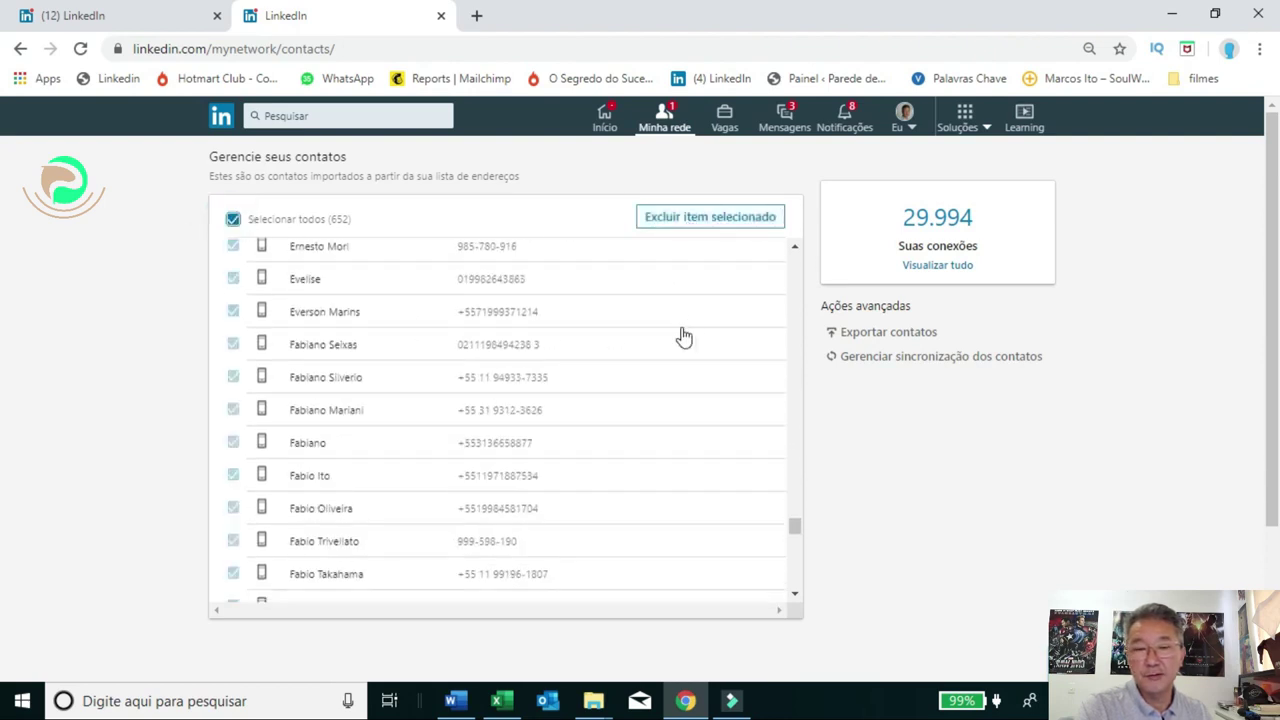
scroll(680, 334, "down", 10)
scroll(680, 370, "down", 5)
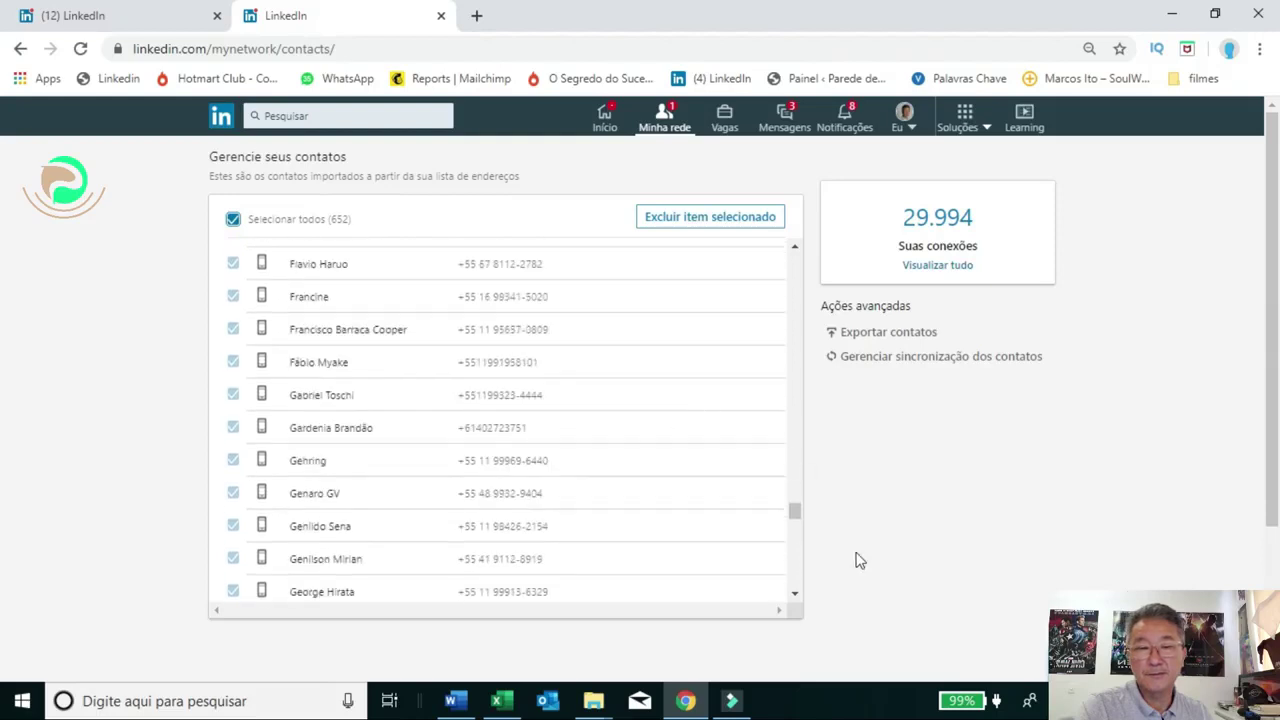
left_click(797, 508)
left_click_drag(797, 508, 794, 216)
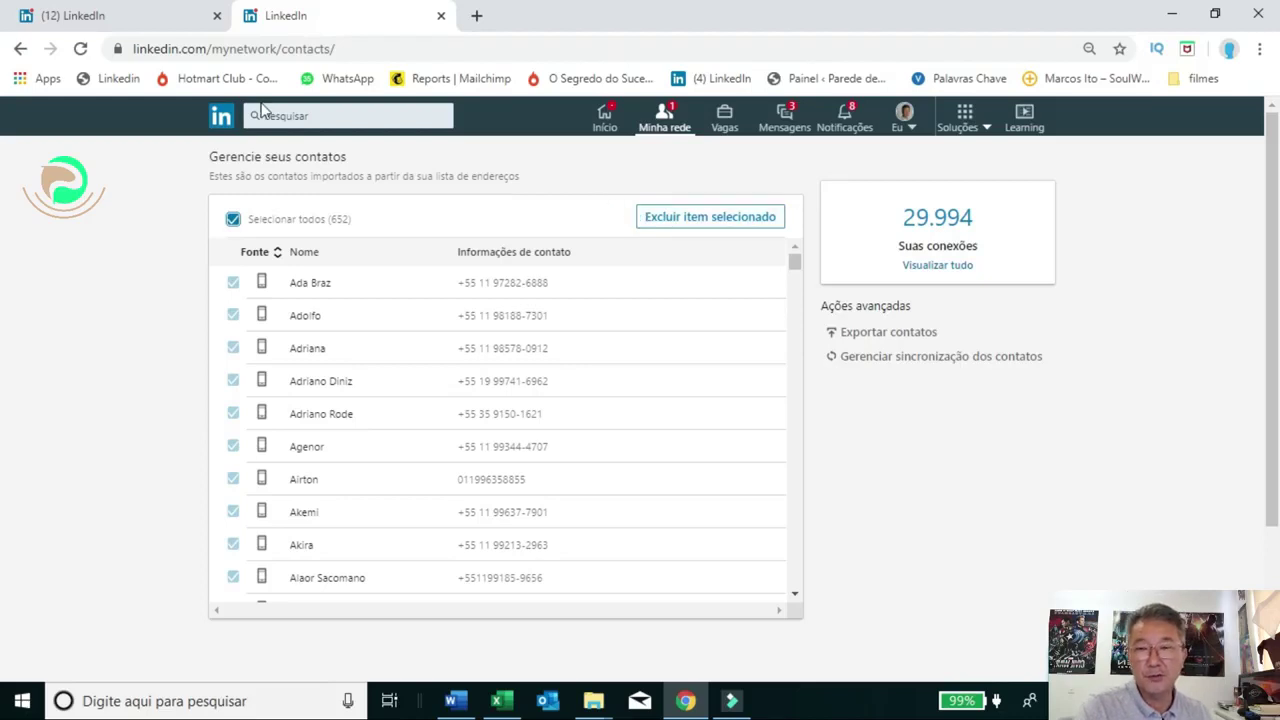
Return to the privacy settings and expand "Dados salariais no LinkedIn" to check the submitted salary data
left_click(905, 116)
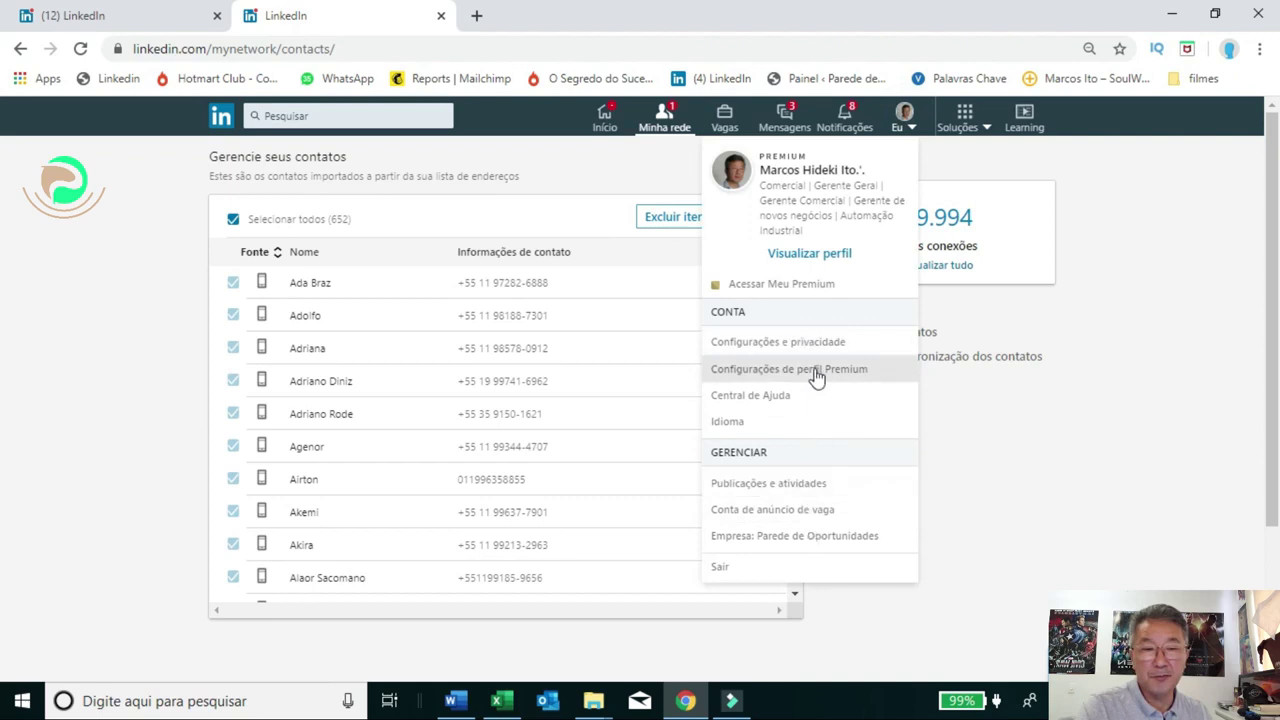
left_click(840, 347)
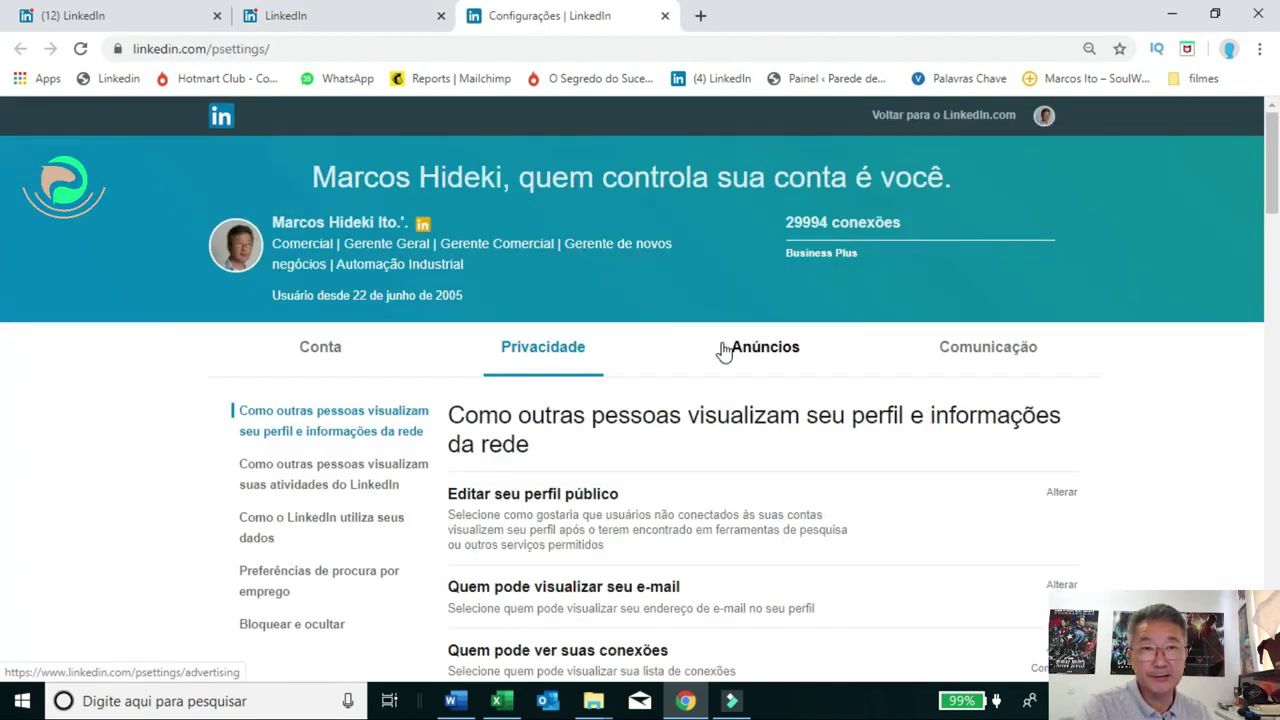
scroll(725, 353, "down", 5)
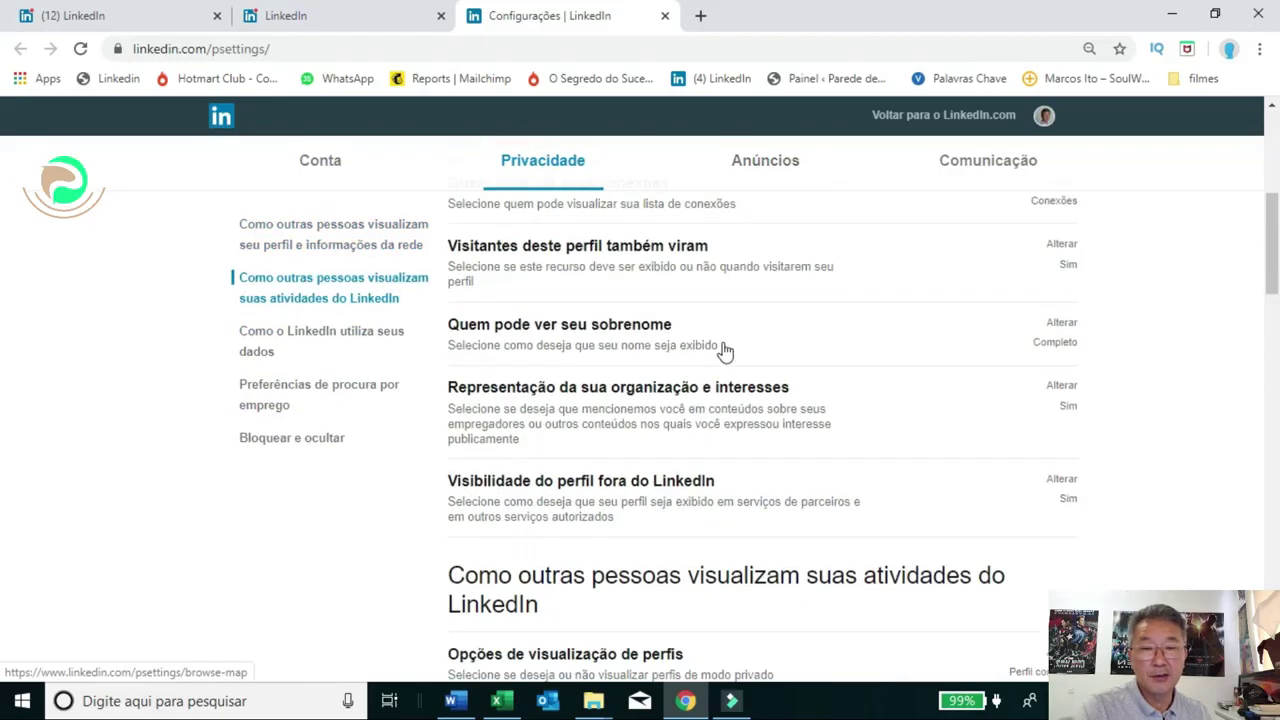
scroll(725, 353, "down", 6)
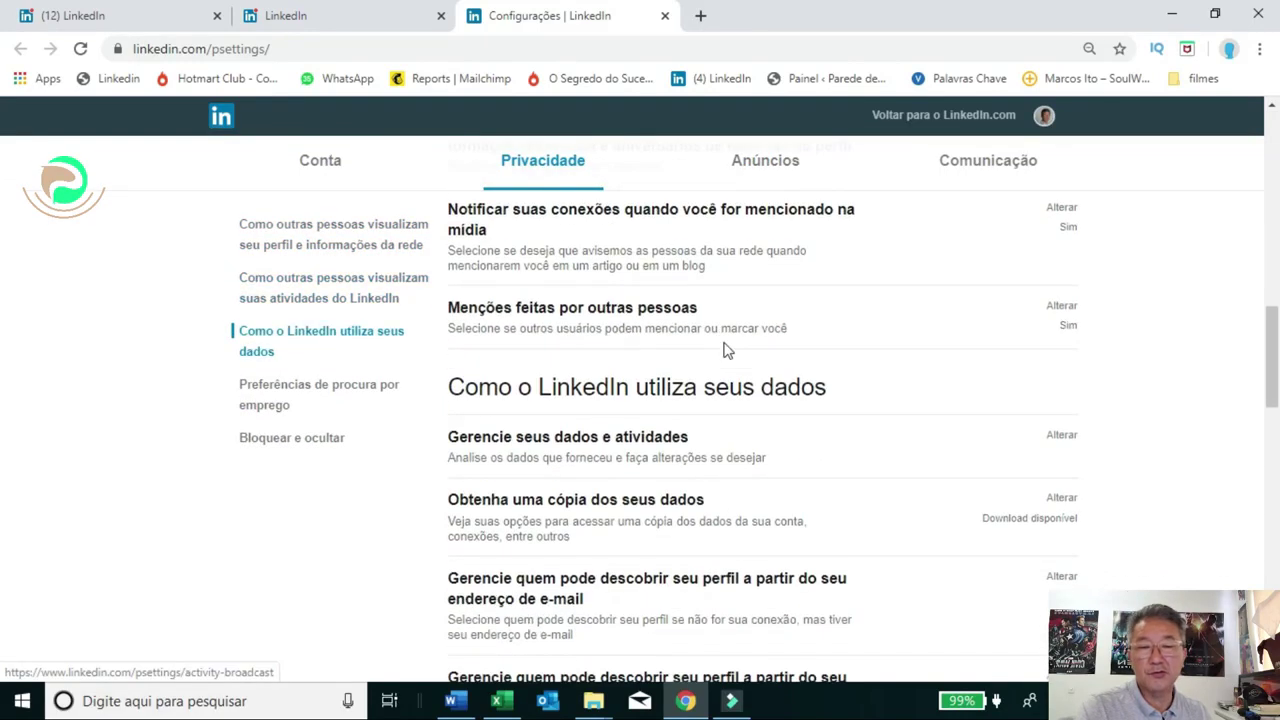
scroll(725, 353, "down", 1)
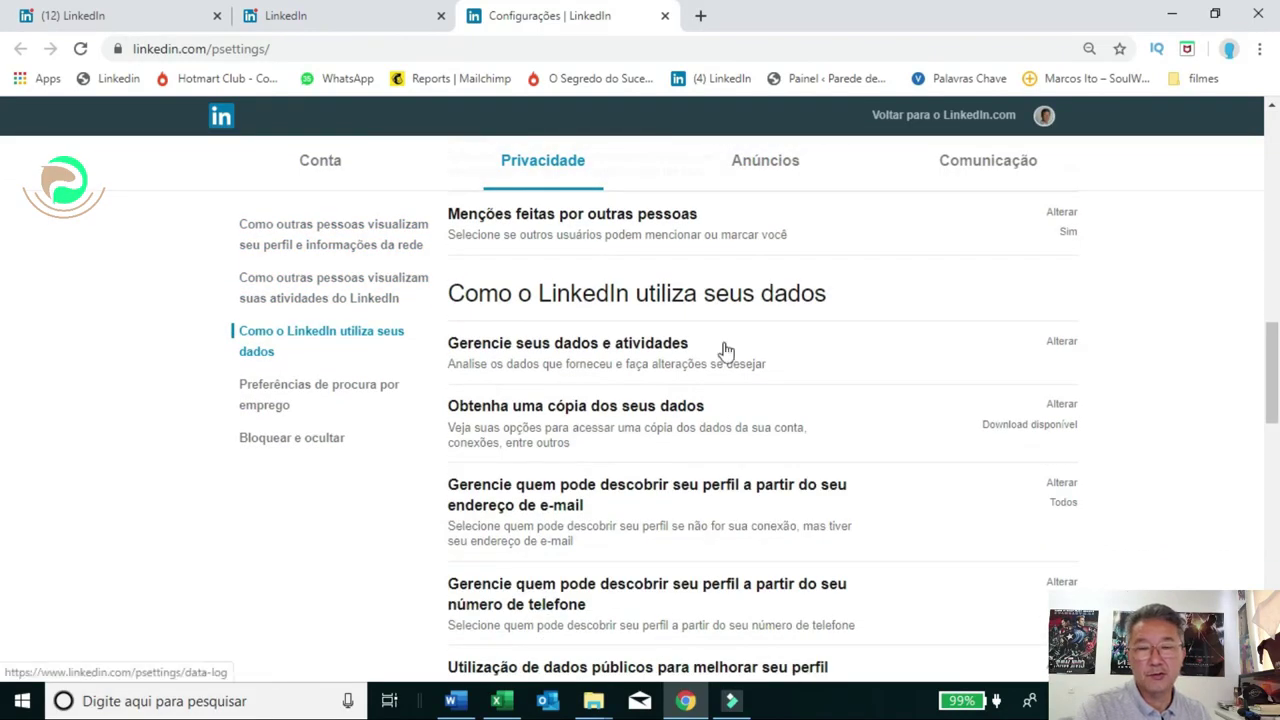
scroll(725, 350, "down", 1)
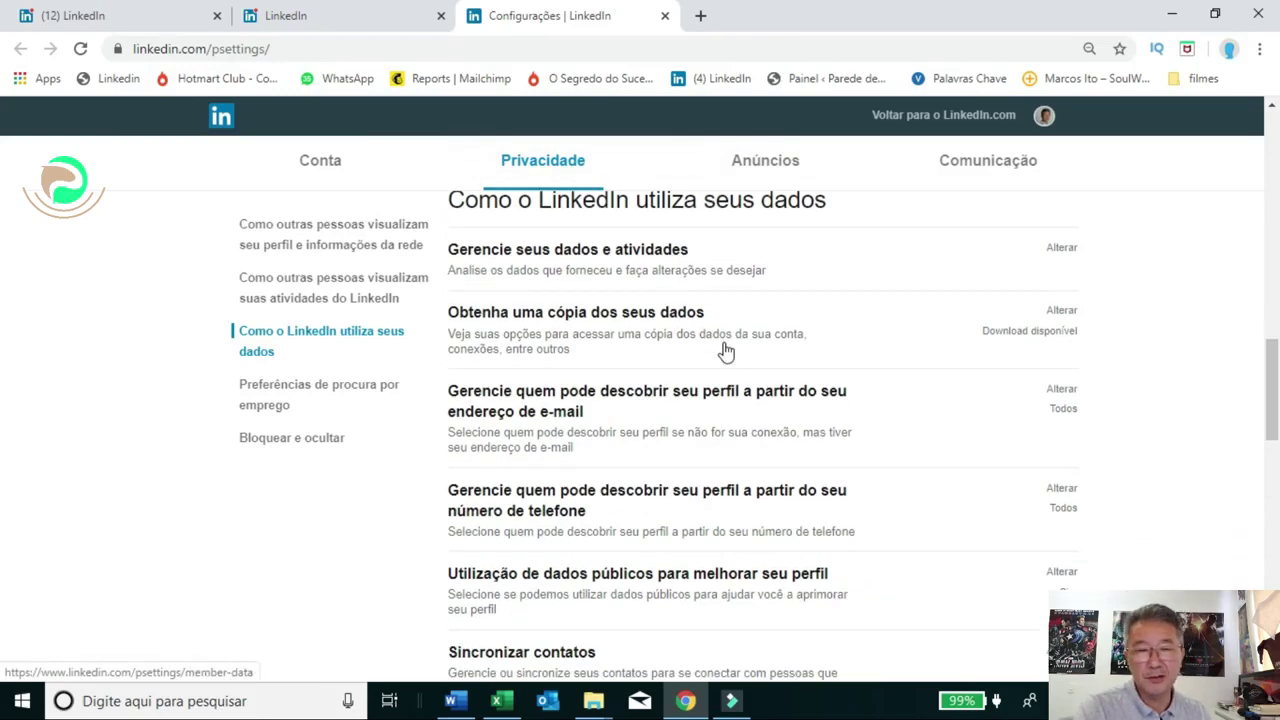
scroll(725, 353, "down", 4)
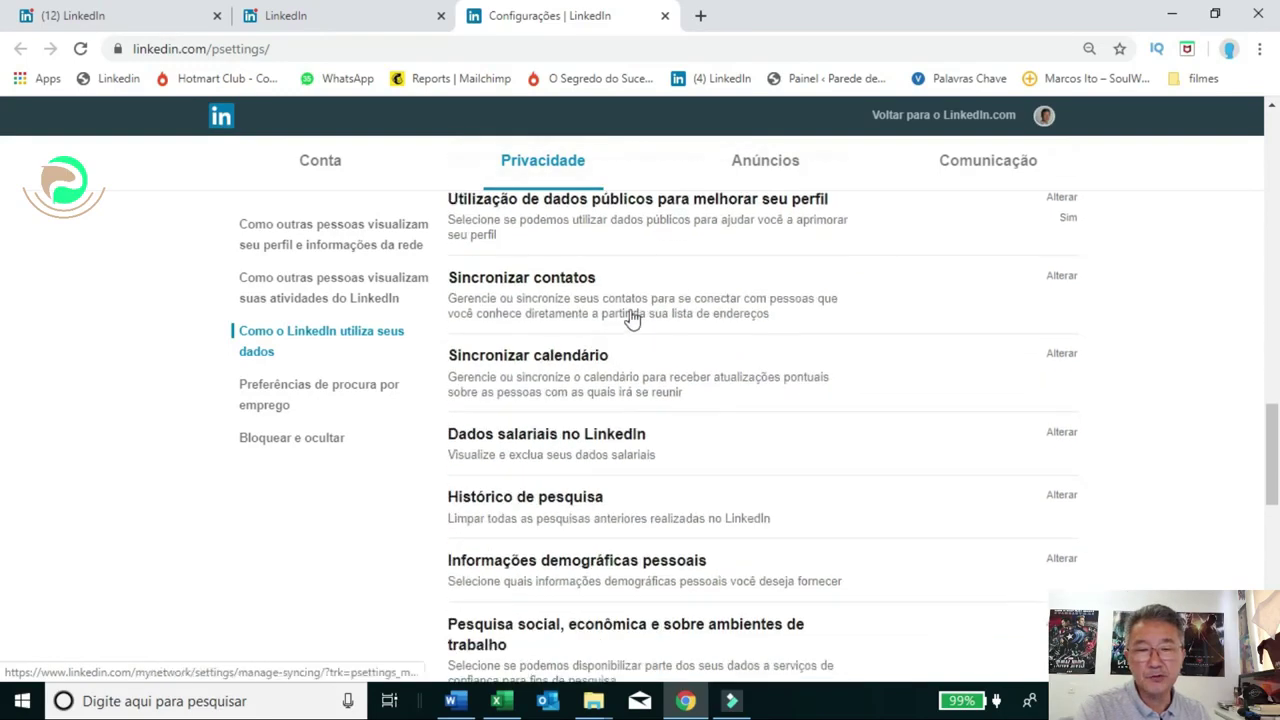
scroll(706, 392, "down", 1)
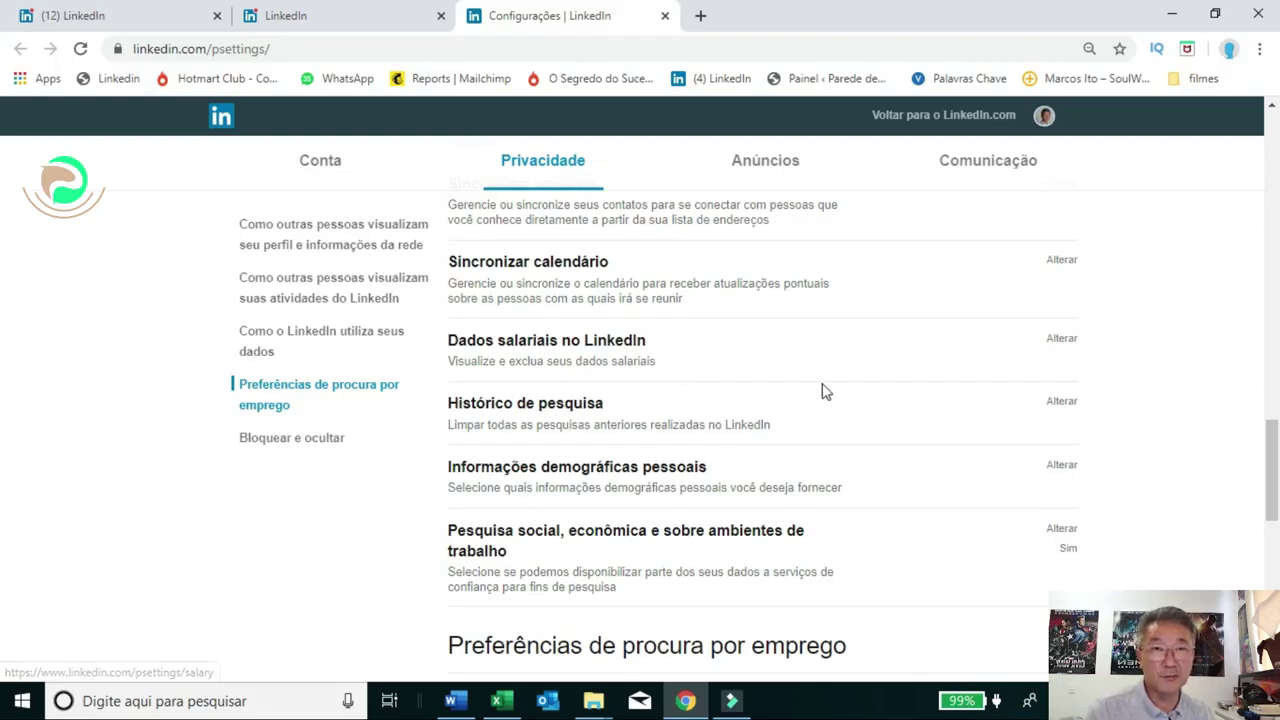
left_click(1062, 340)
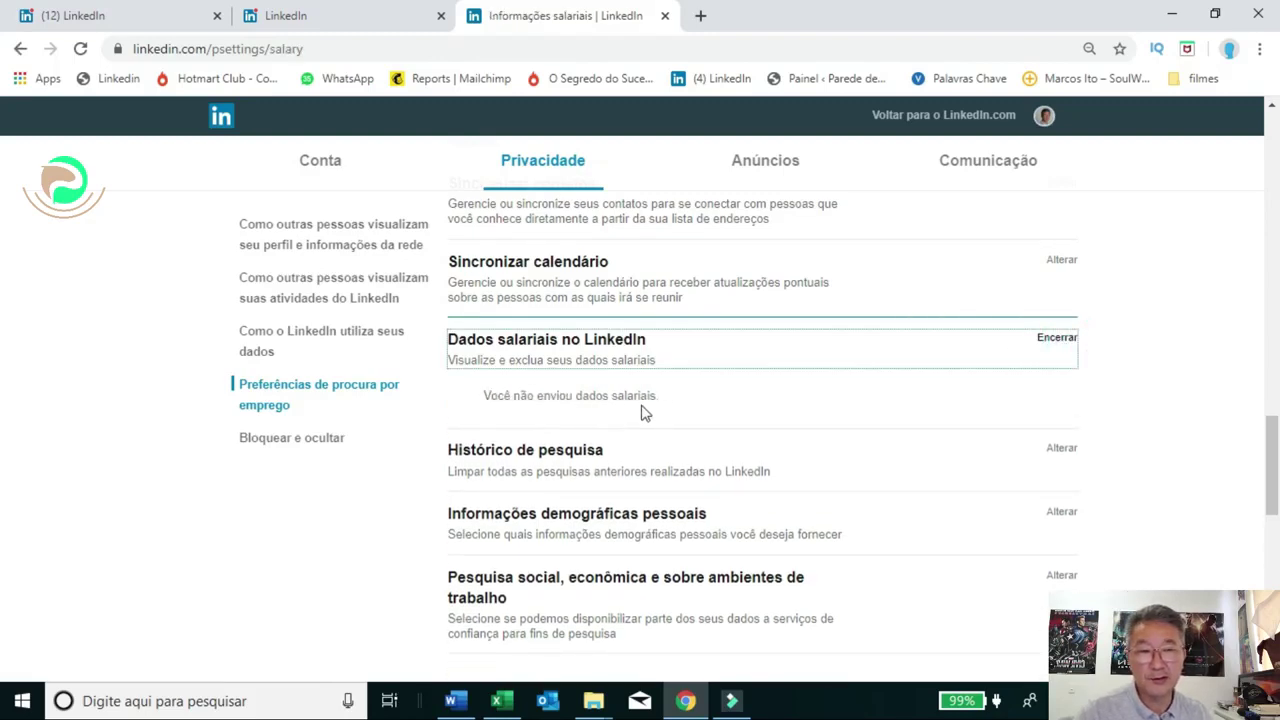
scroll(645, 413, "up", 1)
scroll(743, 403, "down", 1)
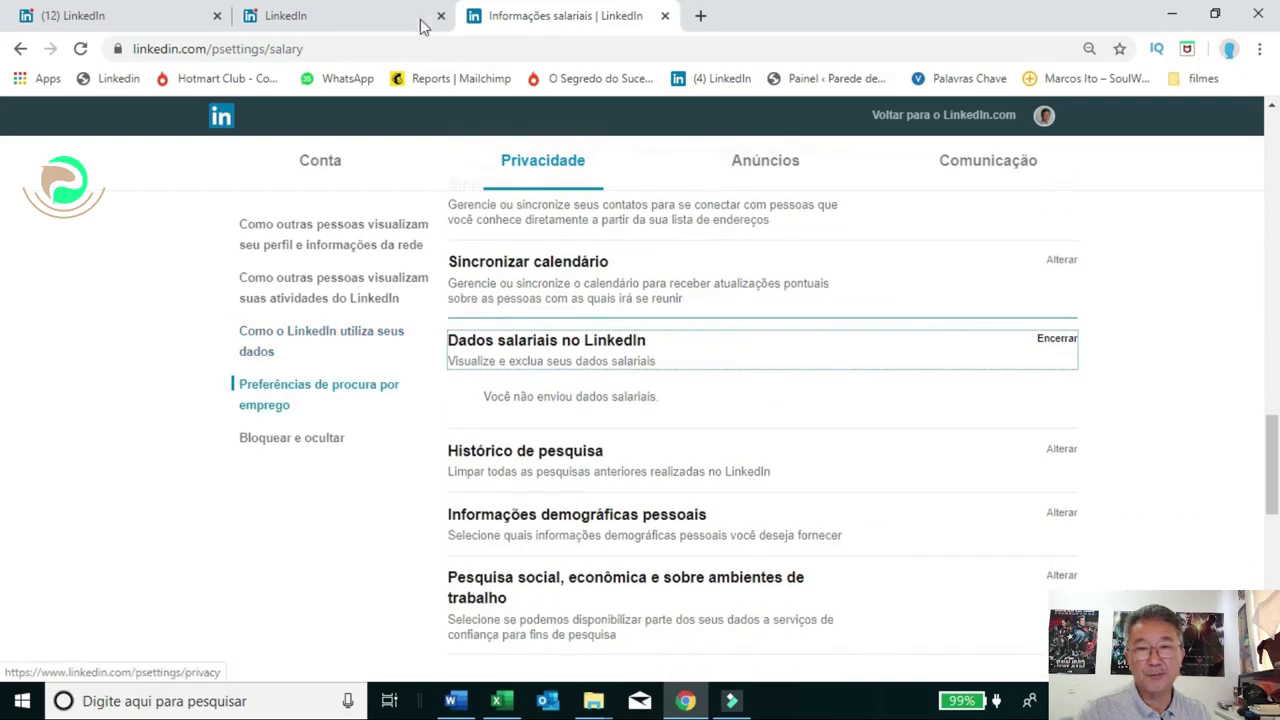
Open LinkedIn Salary from the other LinkedIn solutions offered on the contacts page
left_click(343, 17)
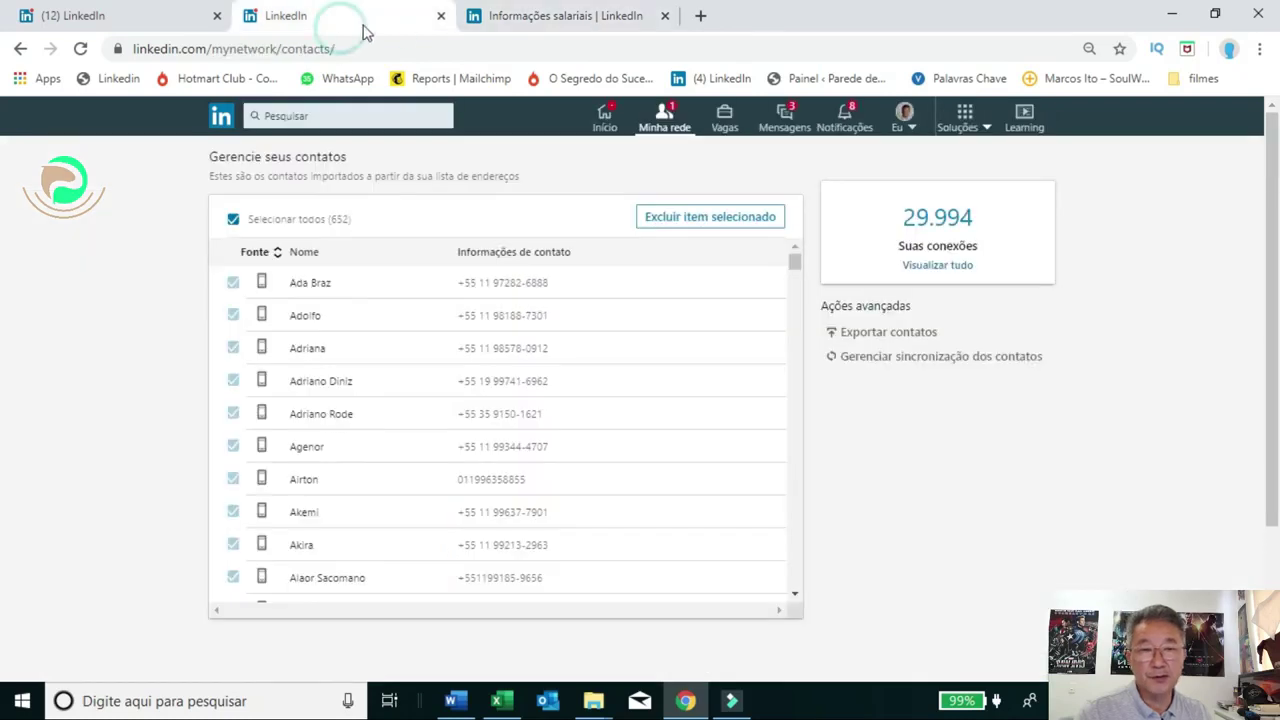
left_click(975, 127)
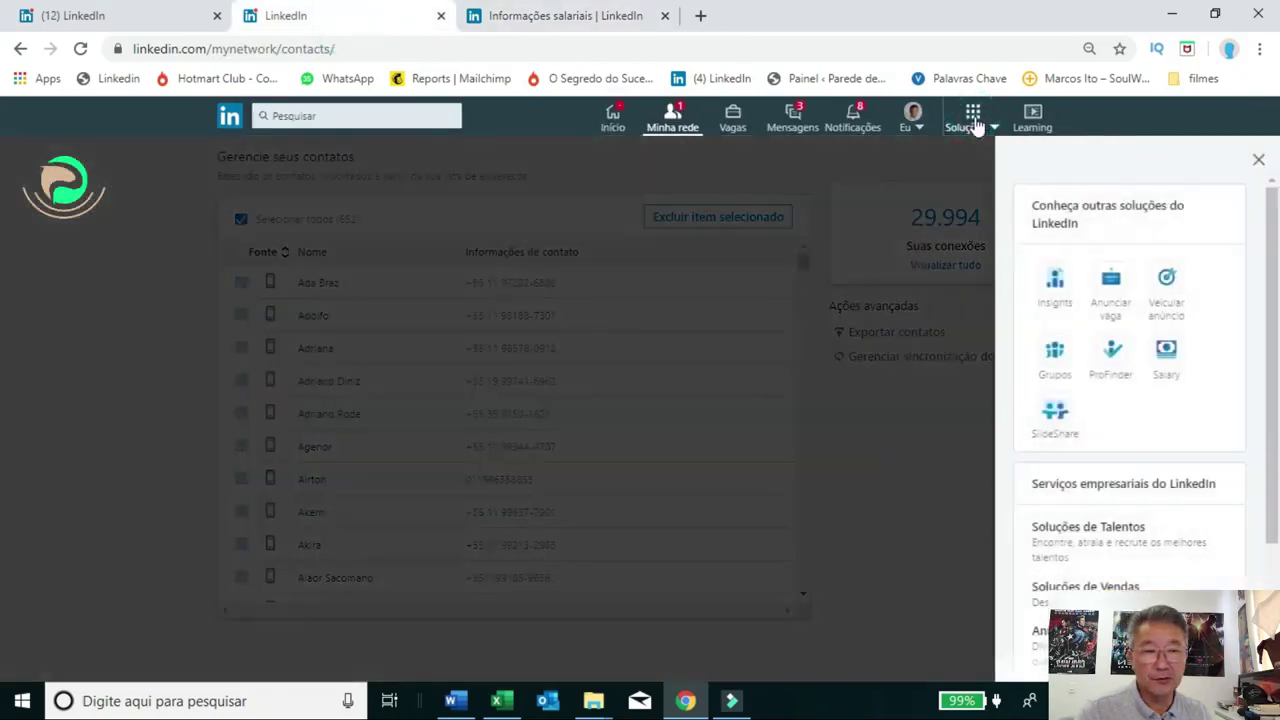
left_click(1167, 352)
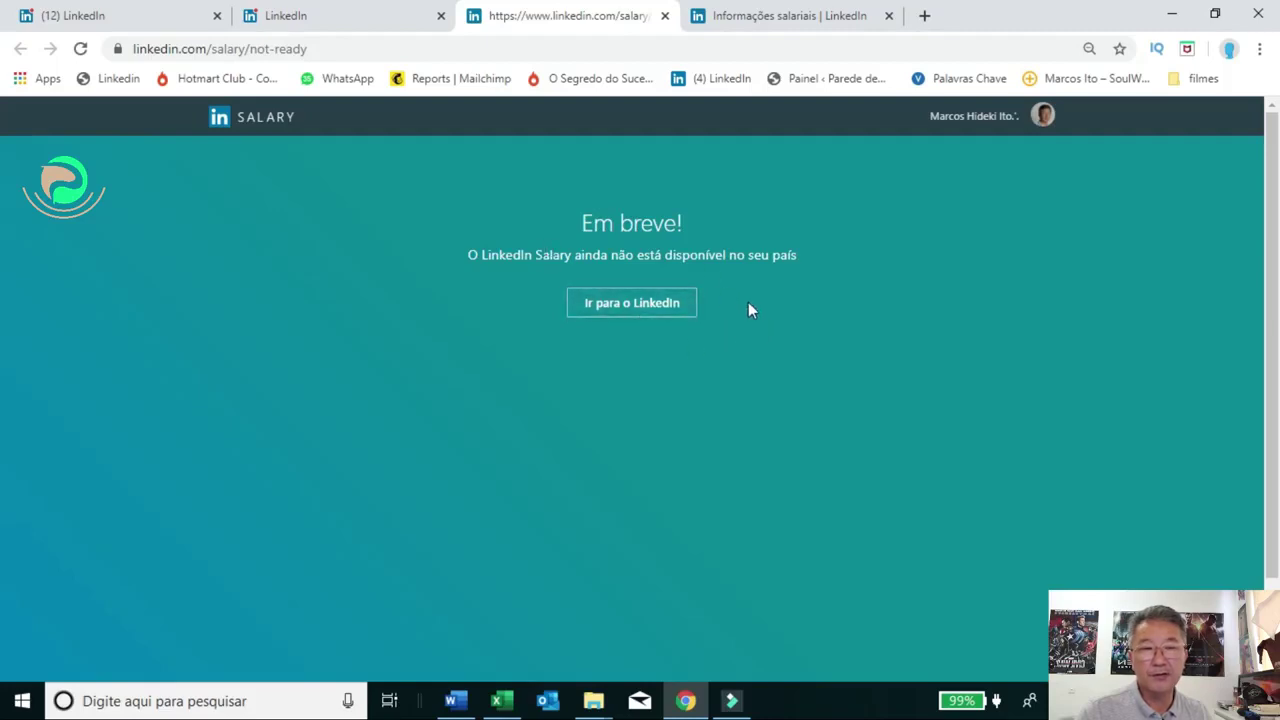
Return to the contacts page, close the overview of LinkedIn solutions and open "Configurações e privacidade" for the account
left_click(326, 20)
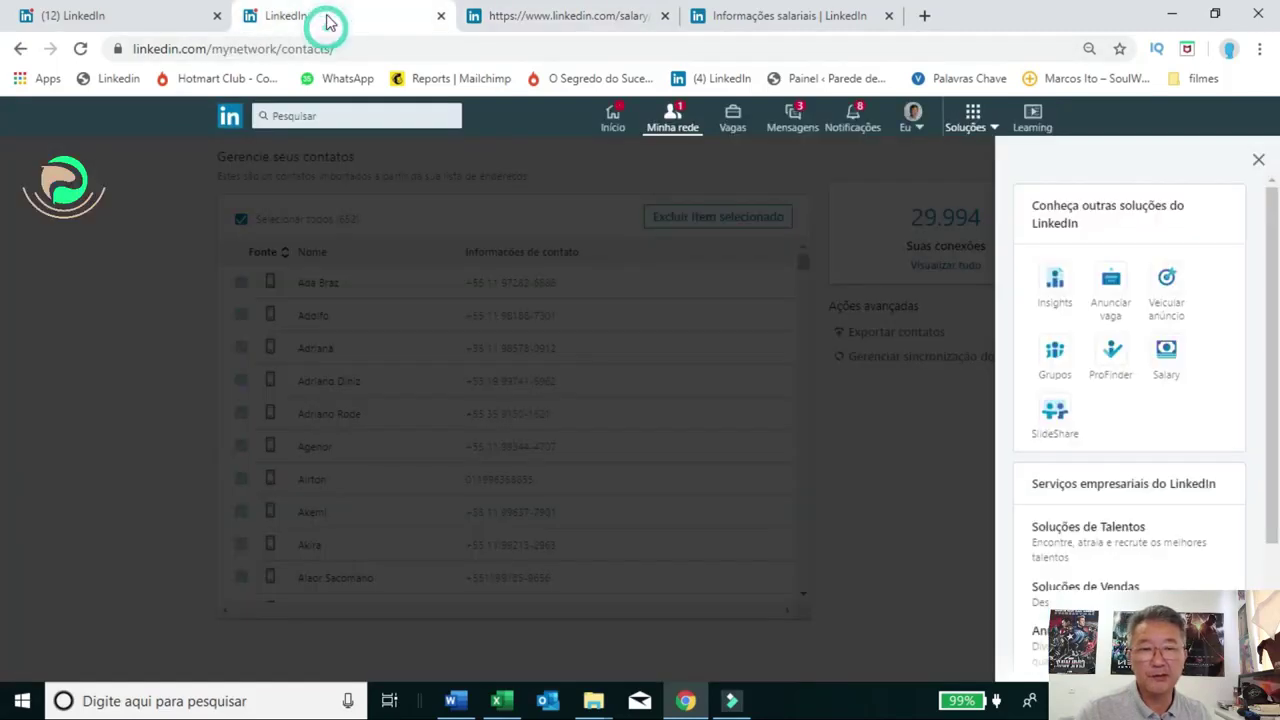
left_click(1258, 160)
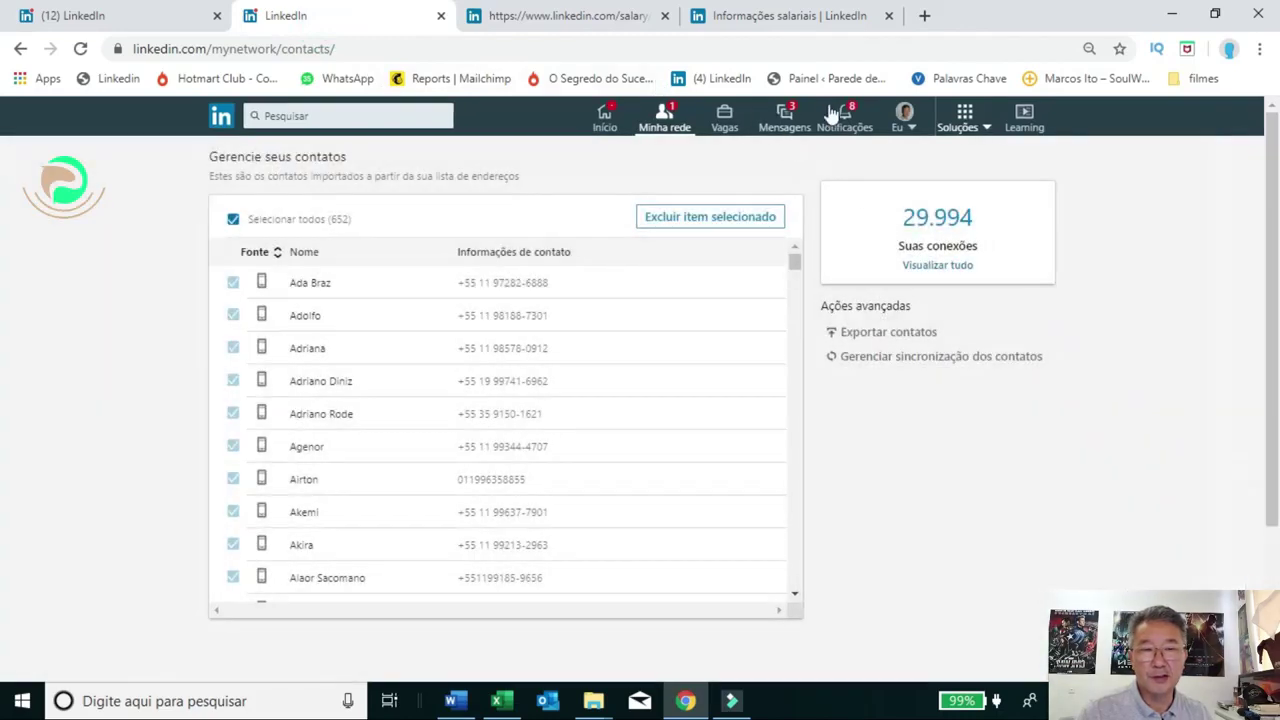
left_click(904, 118)
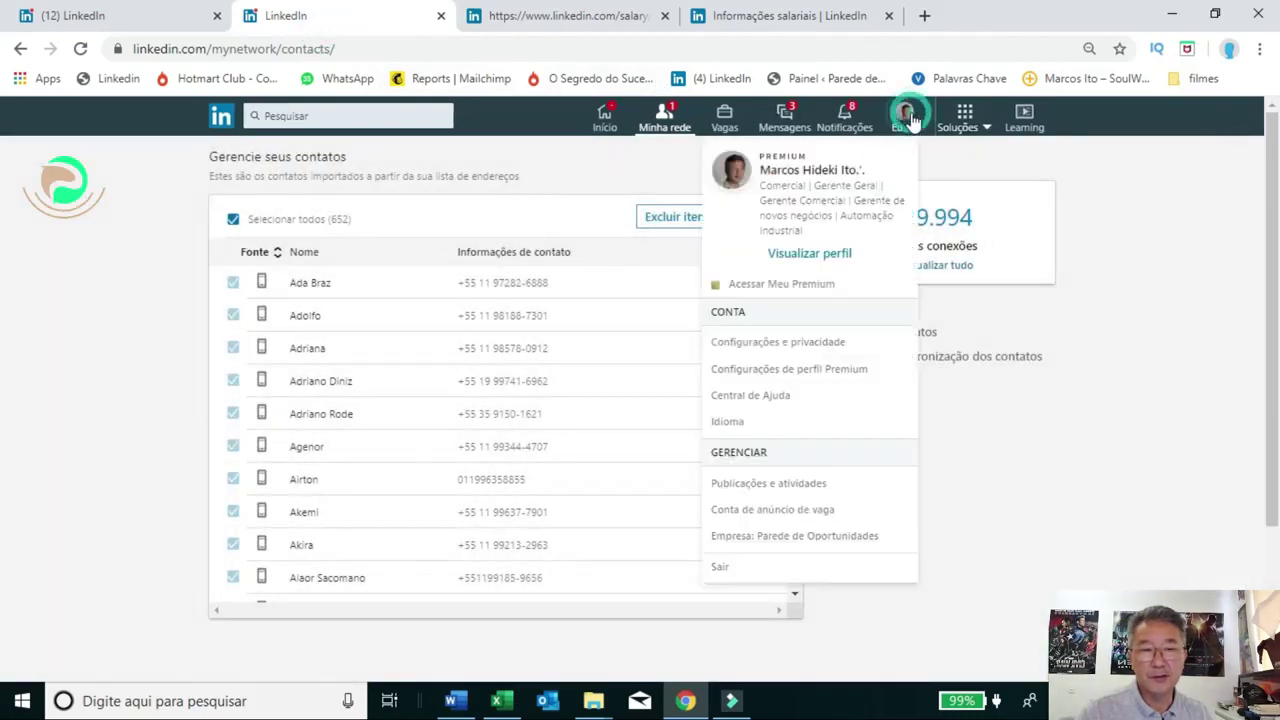
left_click(802, 343)
Look through the privacy settings under "Como o LinkedIn utiliza seus dados", from managing data and activities to "Histórico de pesquisa"
scroll(797, 350, "down", 10)
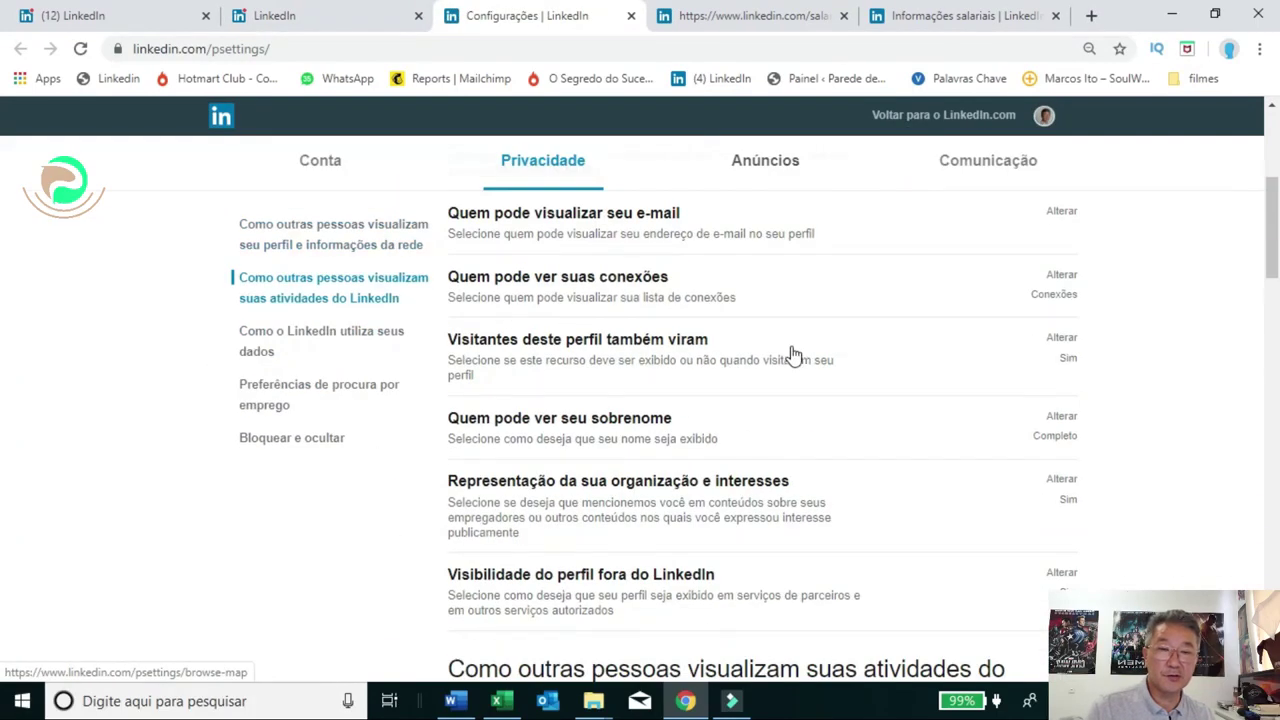
scroll(795, 355, "down", 1)
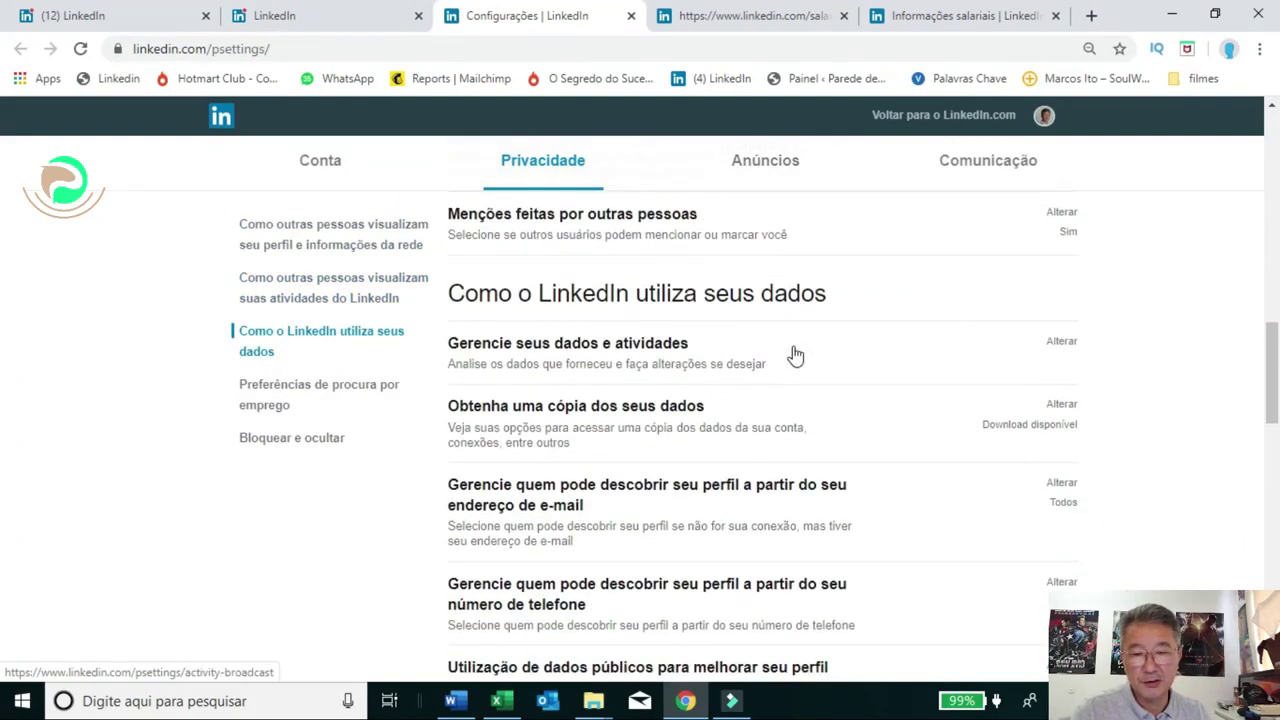
scroll(795, 355, "up", 1)
scroll(795, 355, "down", 2)
scroll(795, 353, "down", 5)
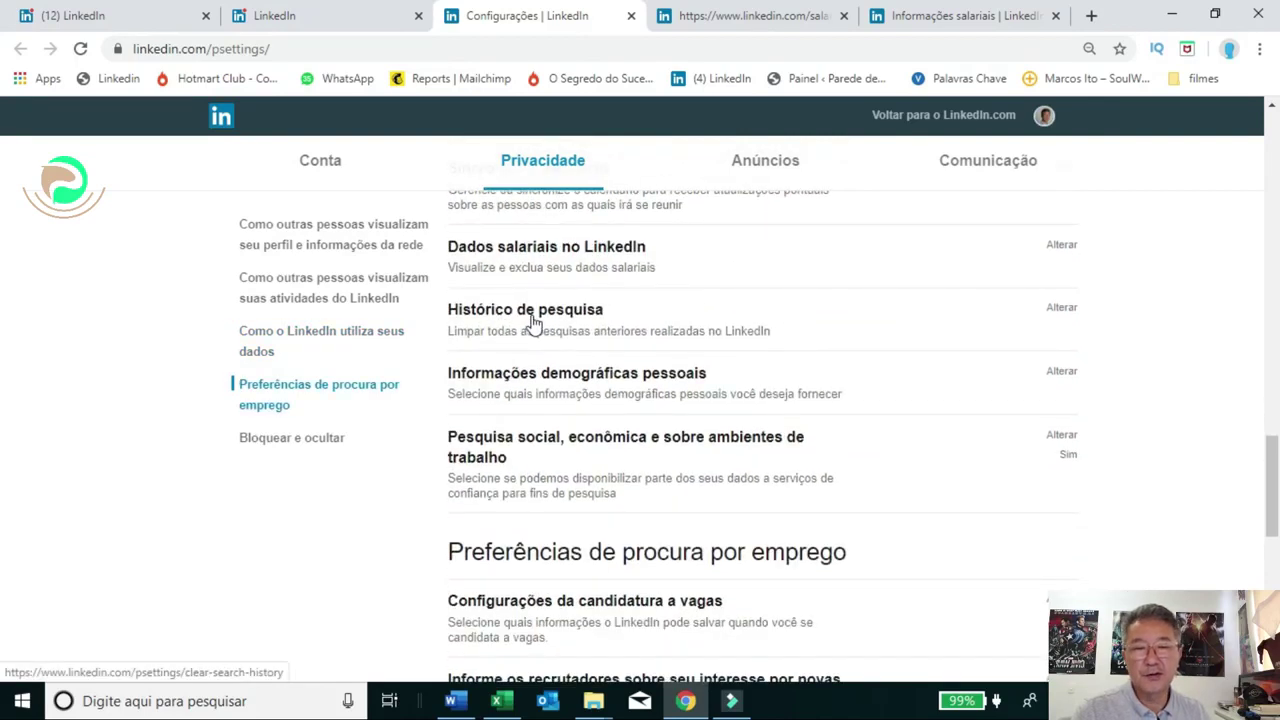
scroll(532, 322, "up", 6)
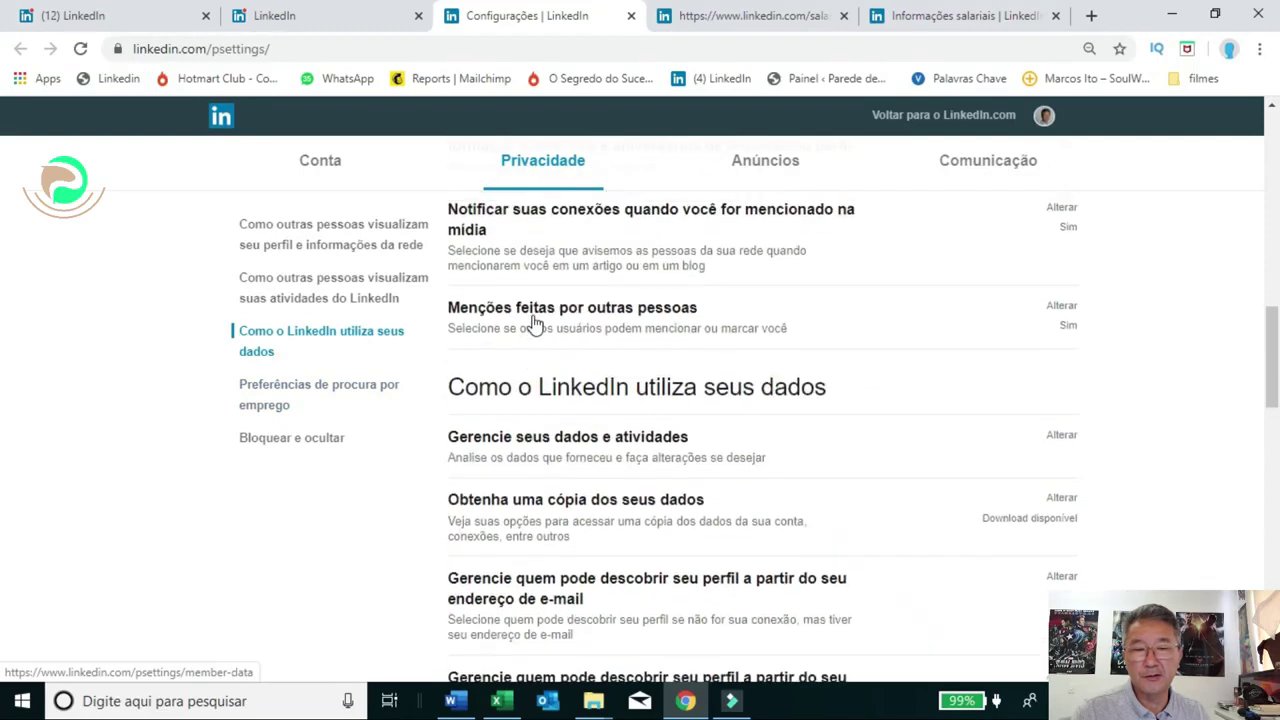
scroll(532, 322, "down", 1)
scroll(563, 358, "down", 4)
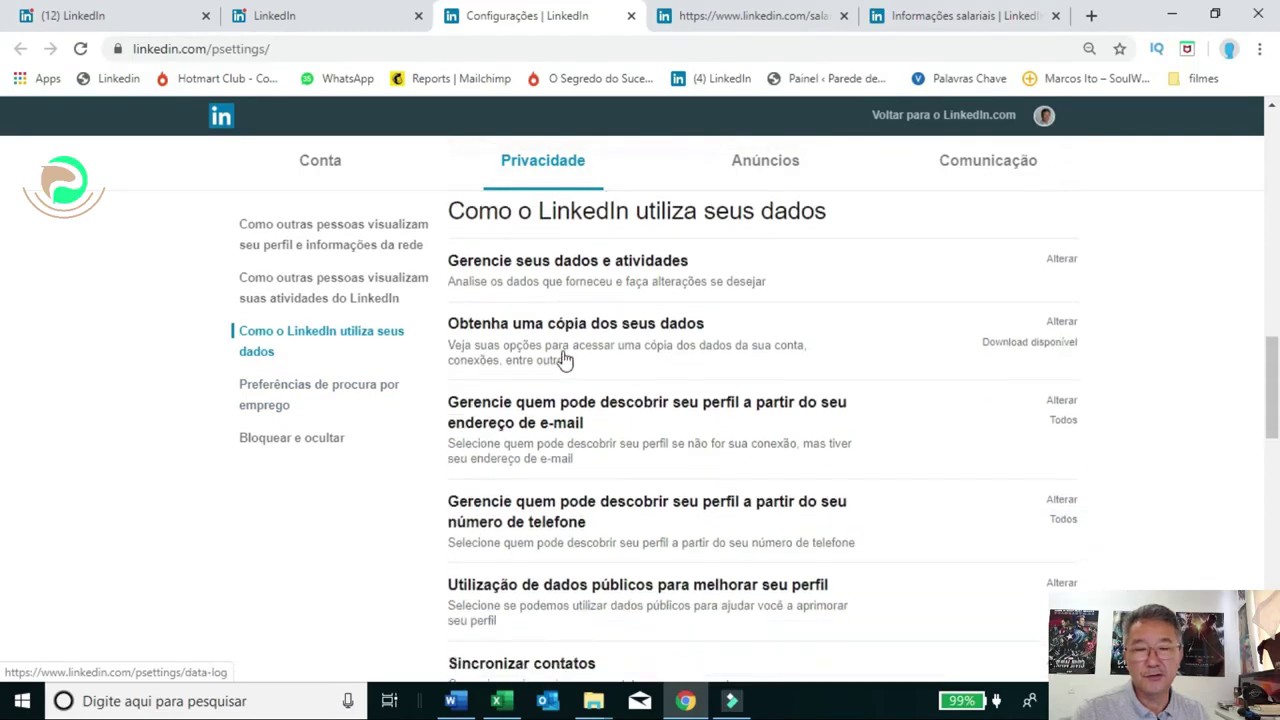
scroll(563, 358, "down", 2)
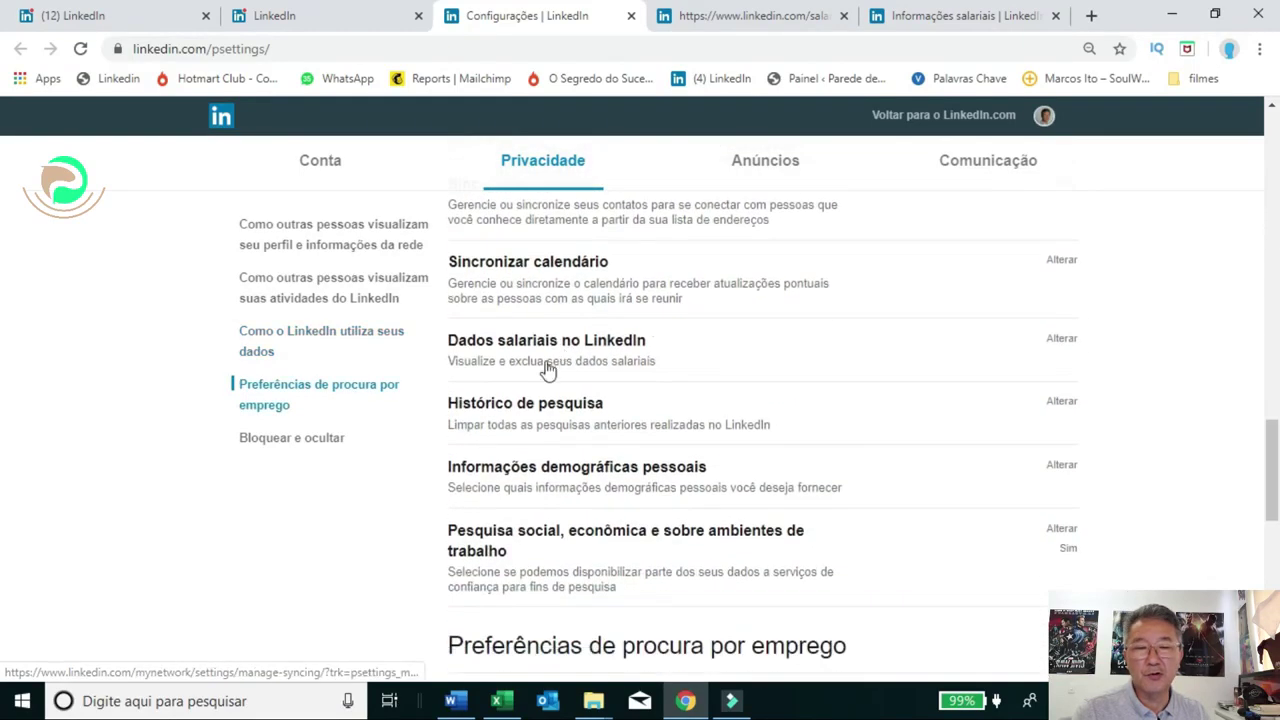
Expand "Histórico de pesquisa", view the confirmation for clearing the search history, cancel it and collapse the setting
left_click(1062, 401)
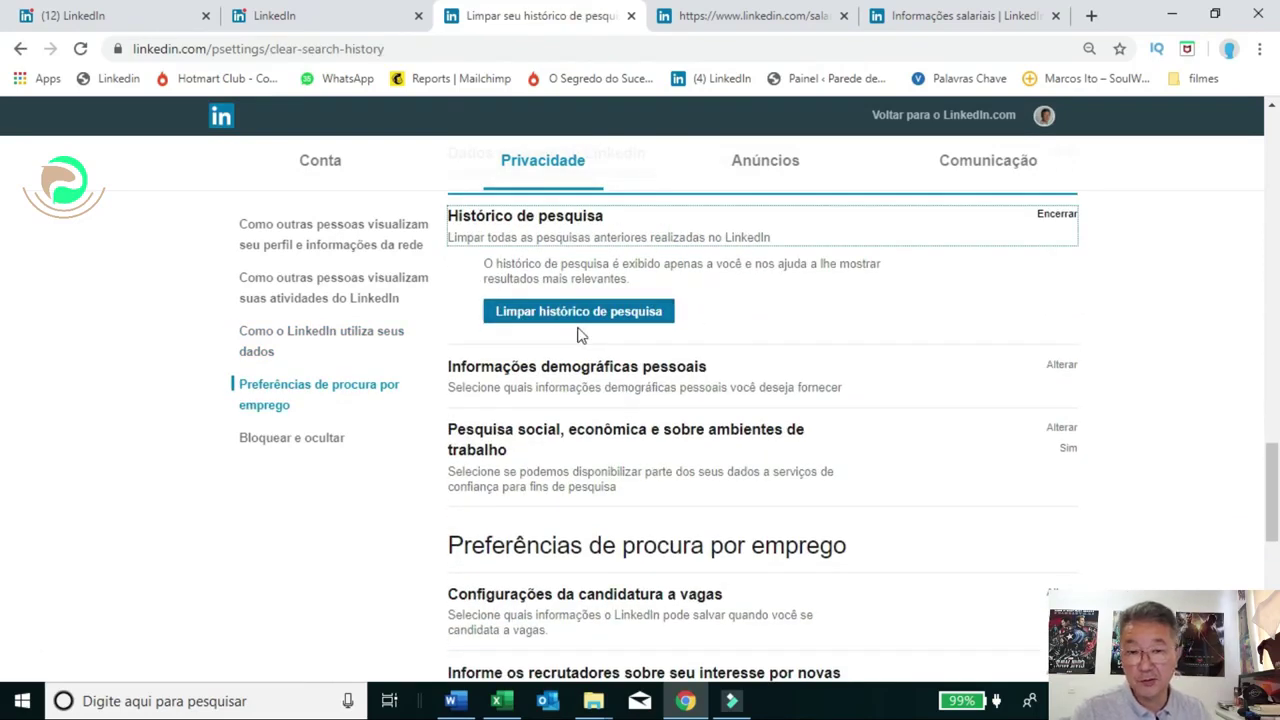
left_click(624, 318)
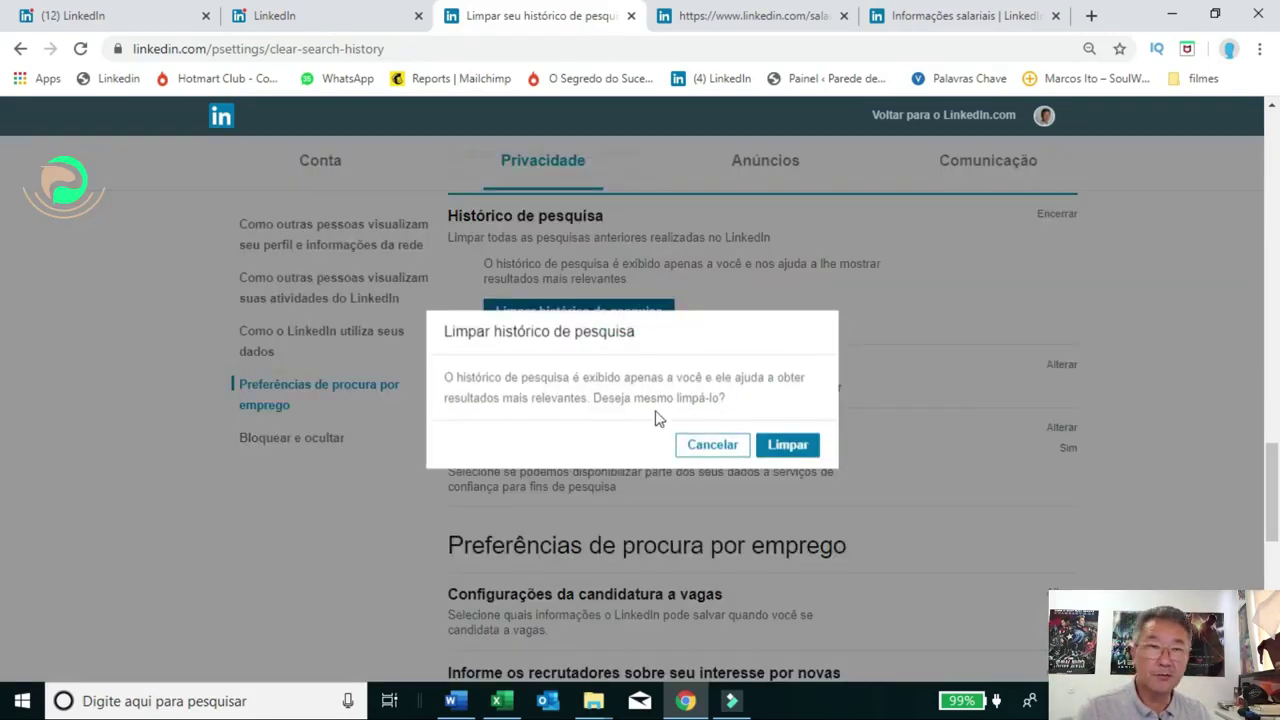
left_click(712, 448)
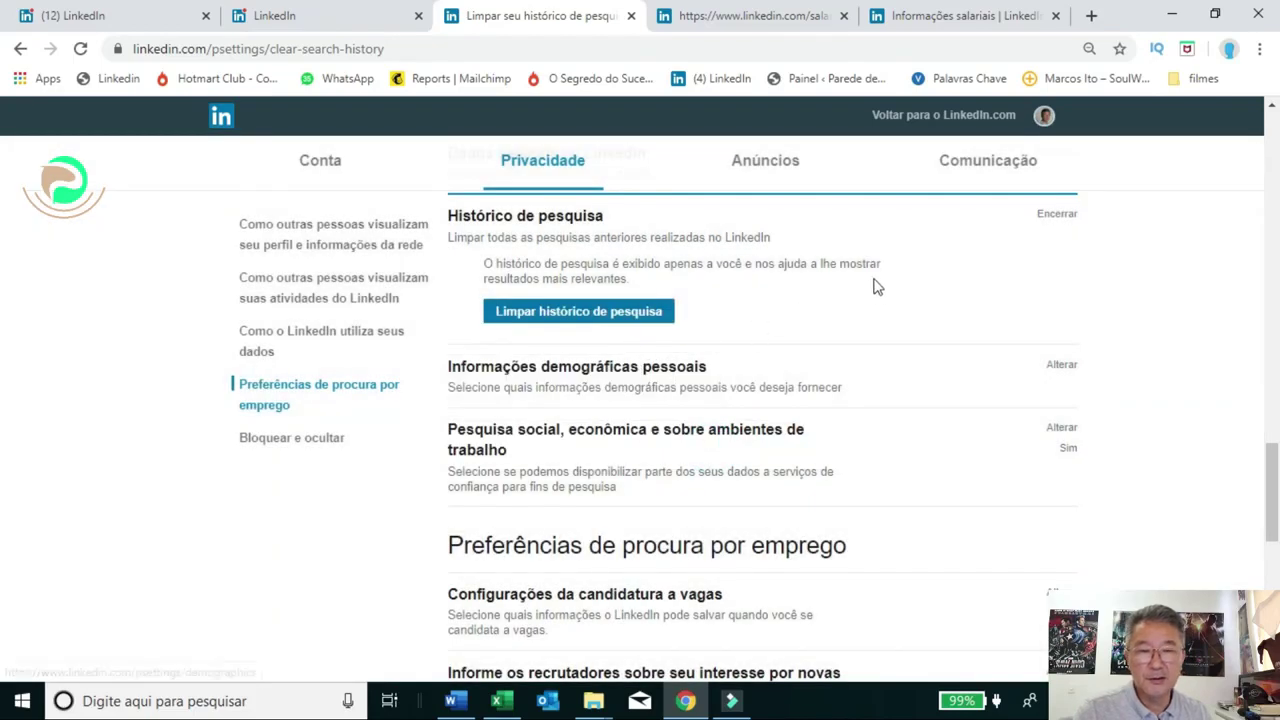
left_click(1055, 215)
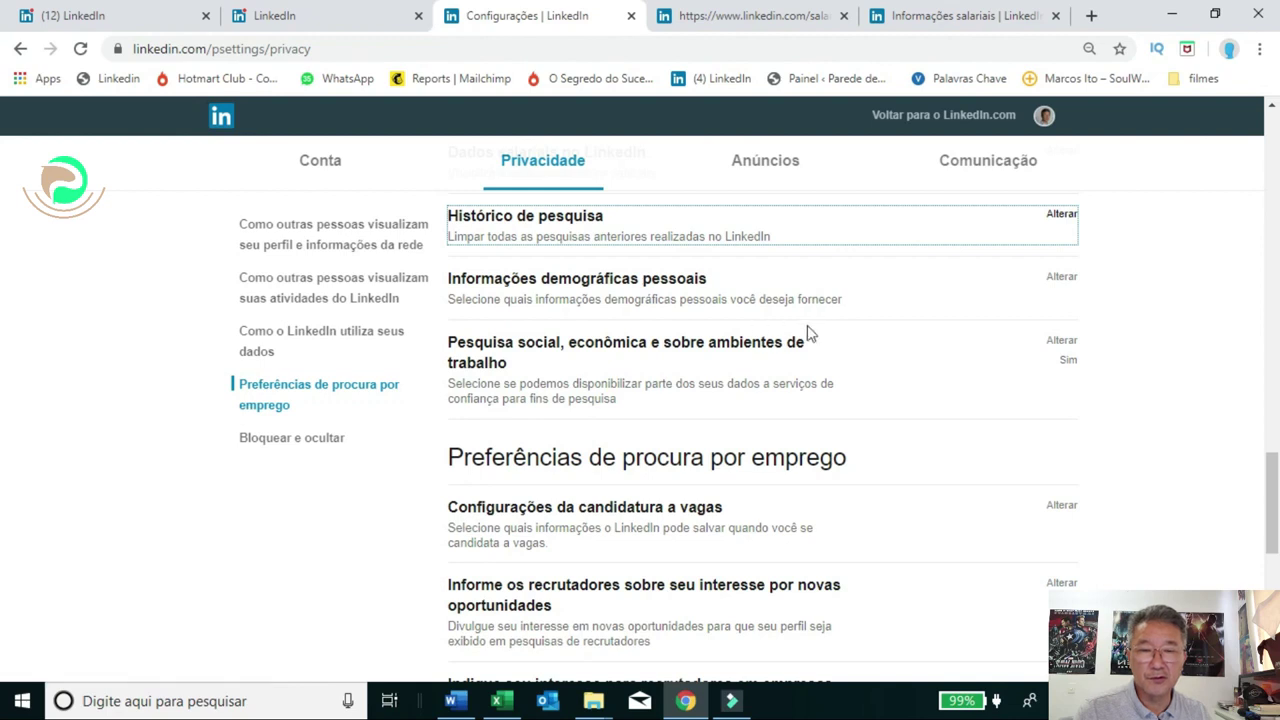
Expand "Informações demográficas pessoais" and review the gender and disability fields, including the available disability answers
left_click(1060, 280)
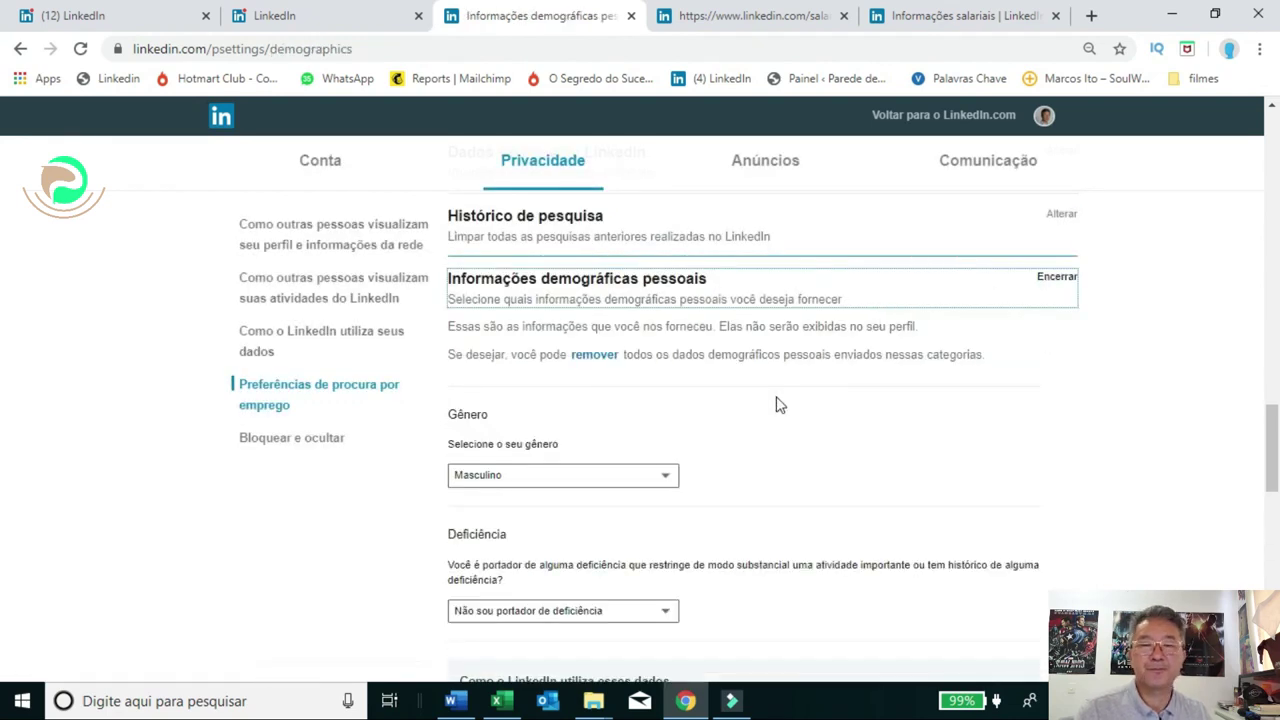
scroll(780, 405, "down", 1)
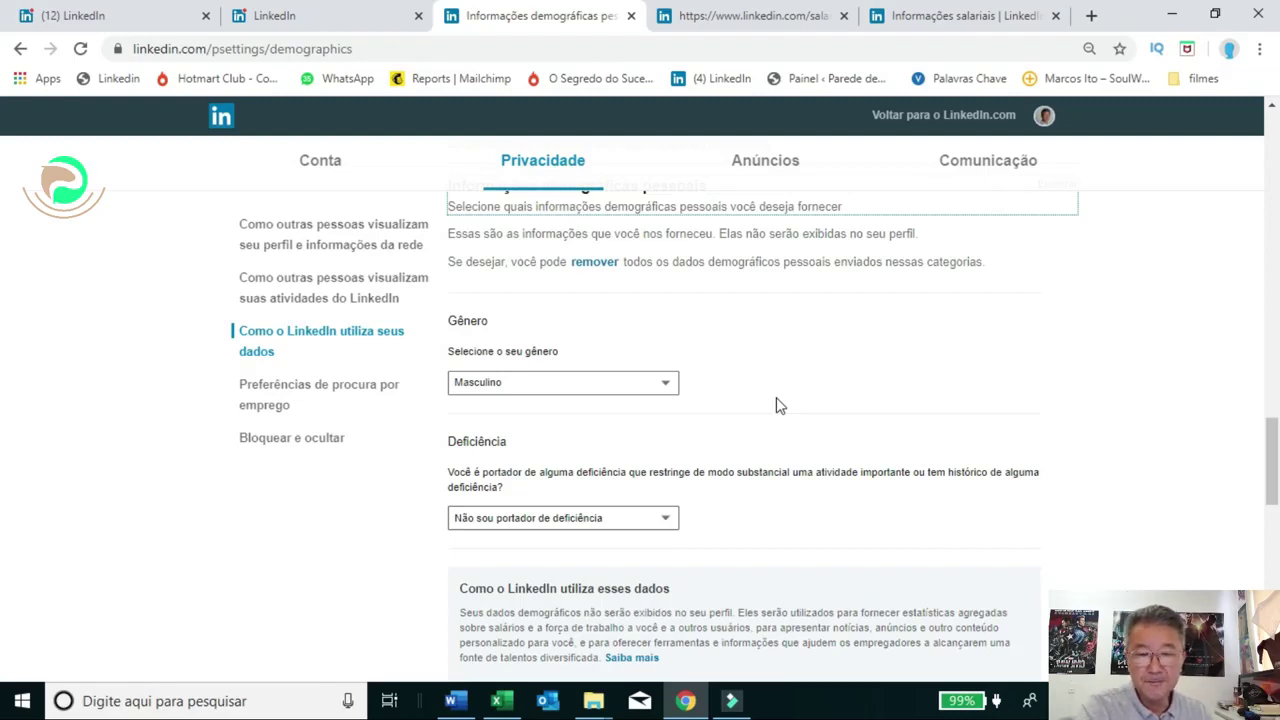
scroll(780, 405, "down", 2)
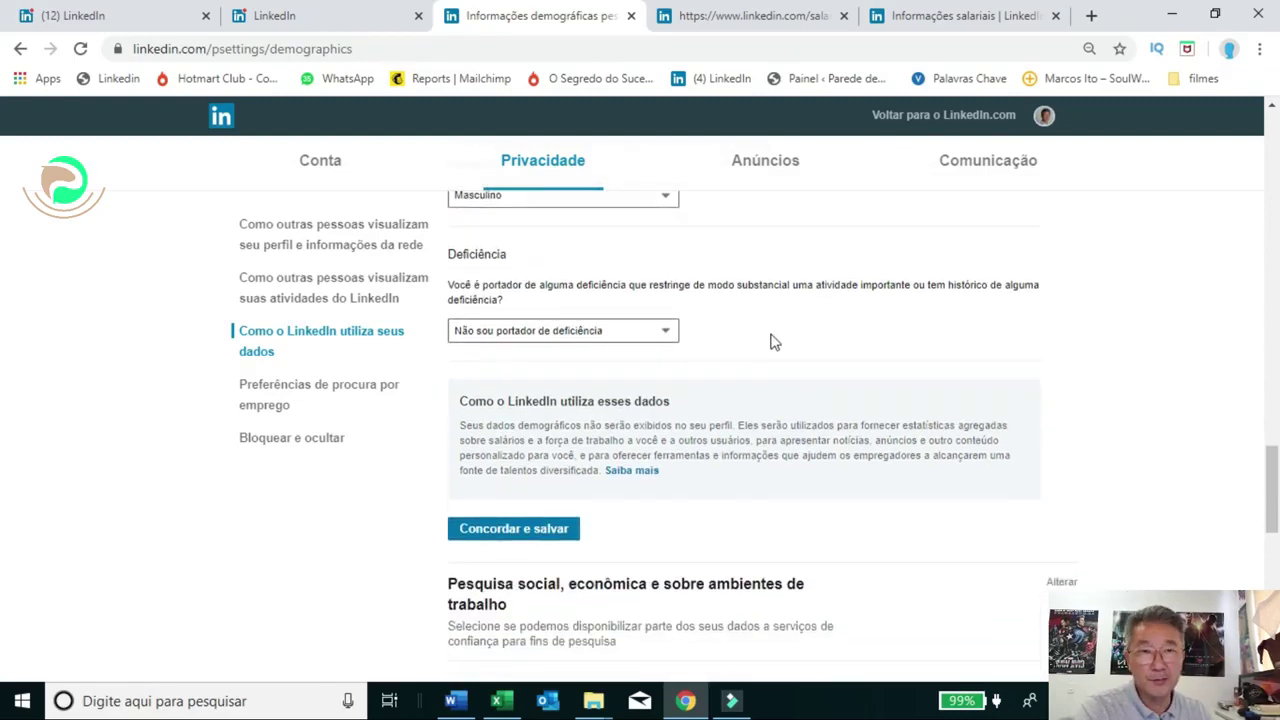
scroll(775, 340, "up", 1)
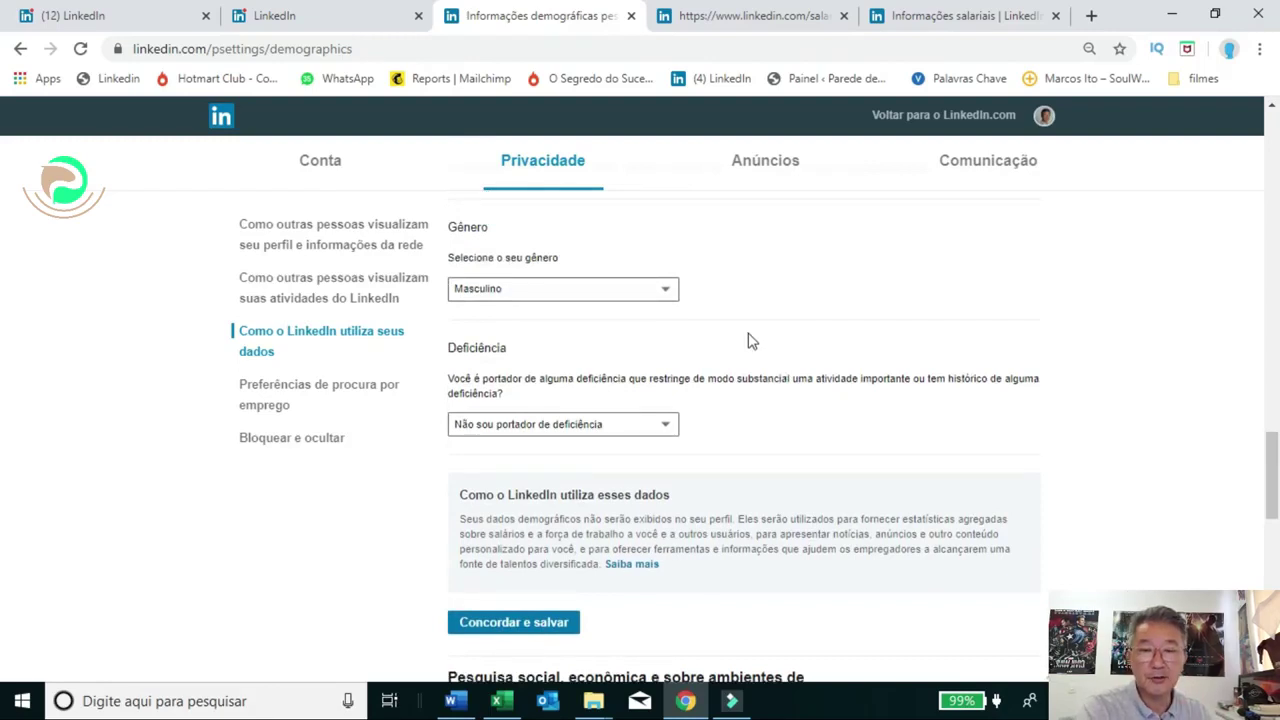
left_click(667, 425)
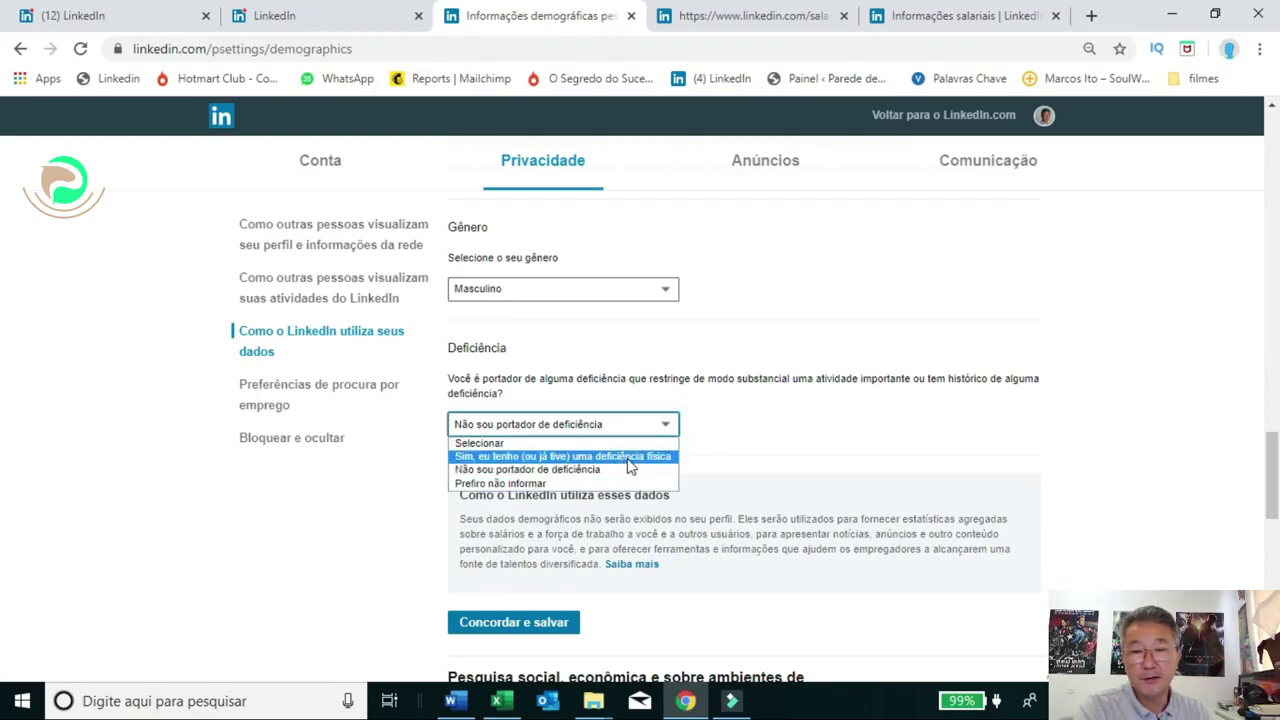
left_click(775, 476)
Agree to the use of the personal demographic data and save it with the existing answers
scroll(778, 477, "down", 1)
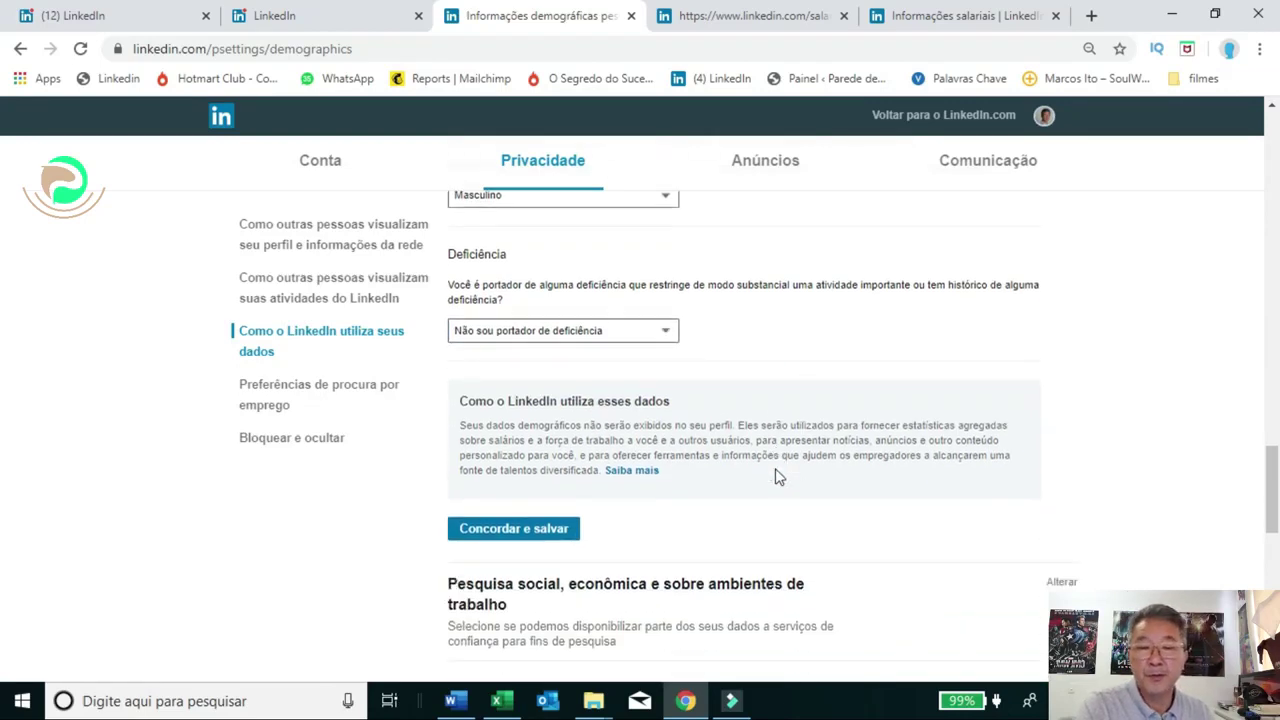
scroll(778, 477, "down", 2)
left_click(537, 345)
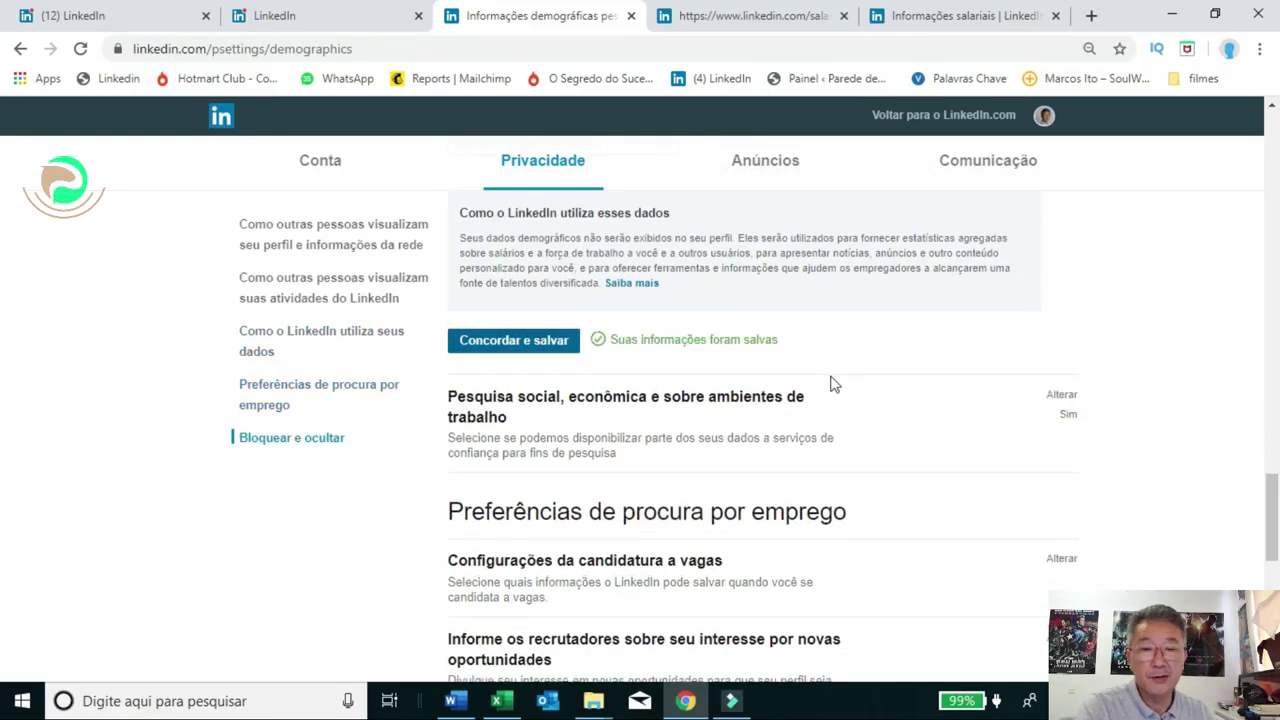
Expand "Pesquisa social, econômica e sobre ambientes de trabalho" and read how profile data is shared for research
scroll(834, 384, "up", 2)
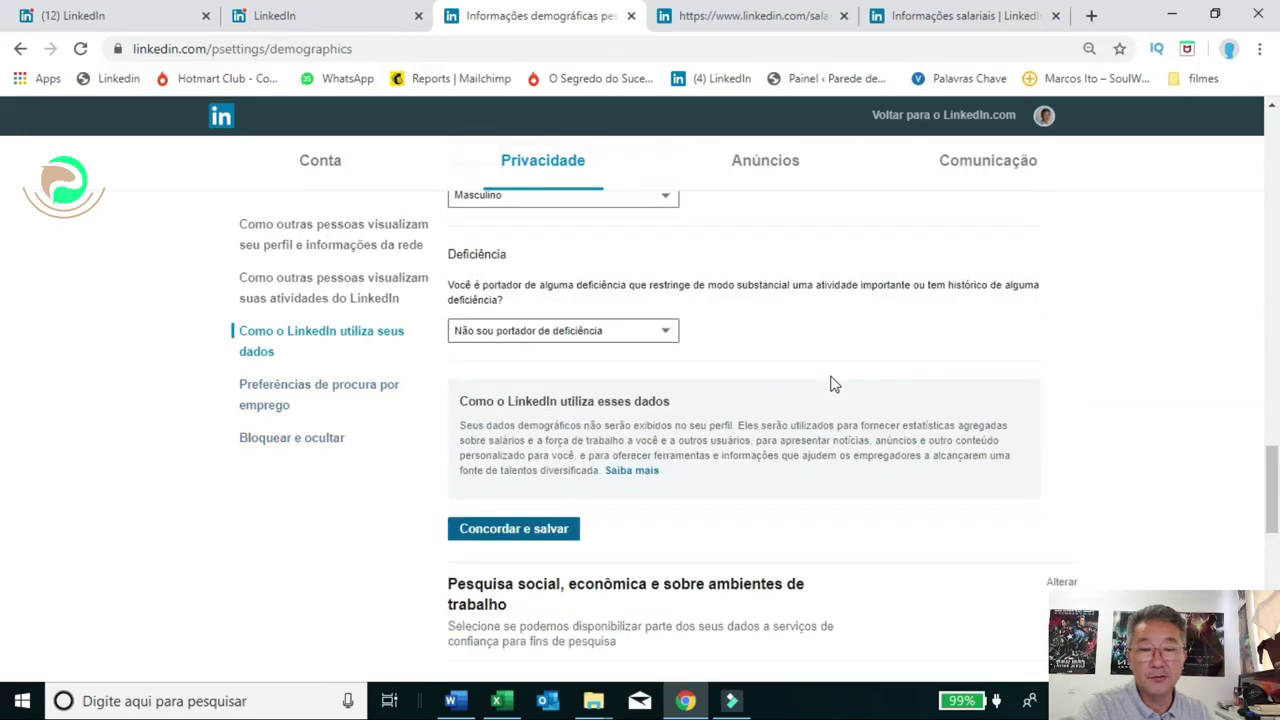
scroll(834, 384, "down", 4)
scroll(831, 386, "up", 1)
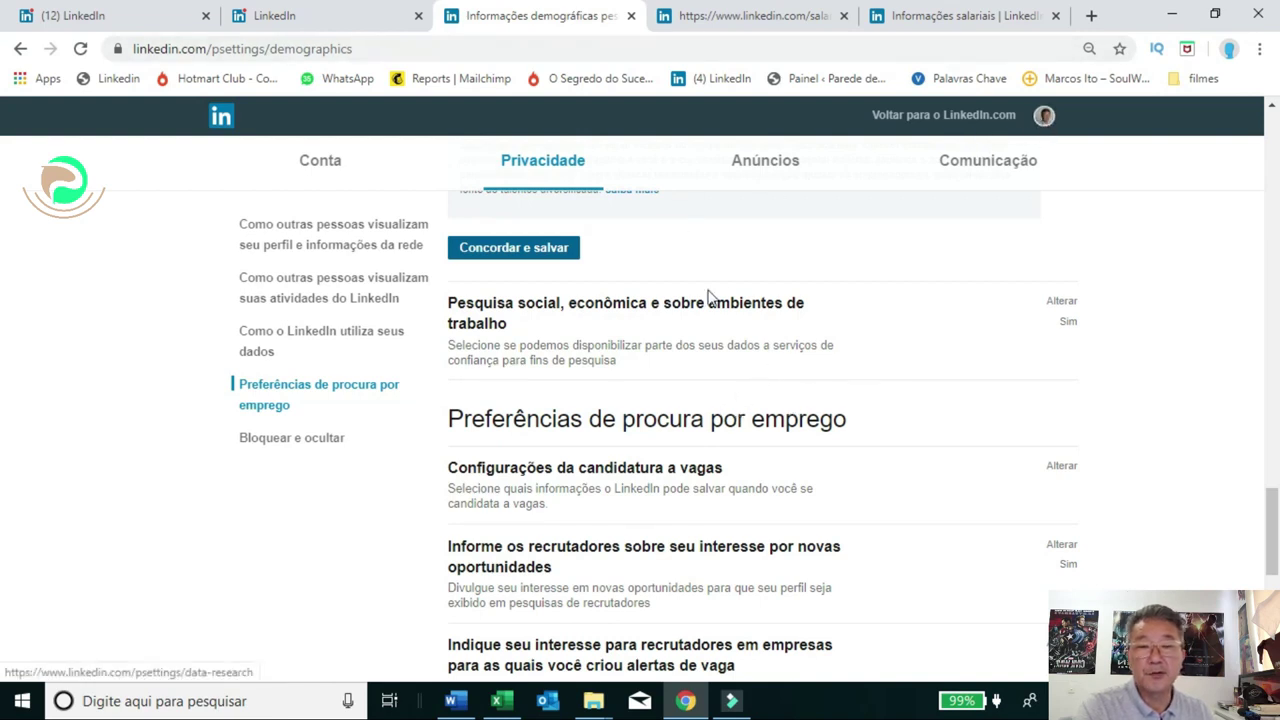
left_click(1062, 301)
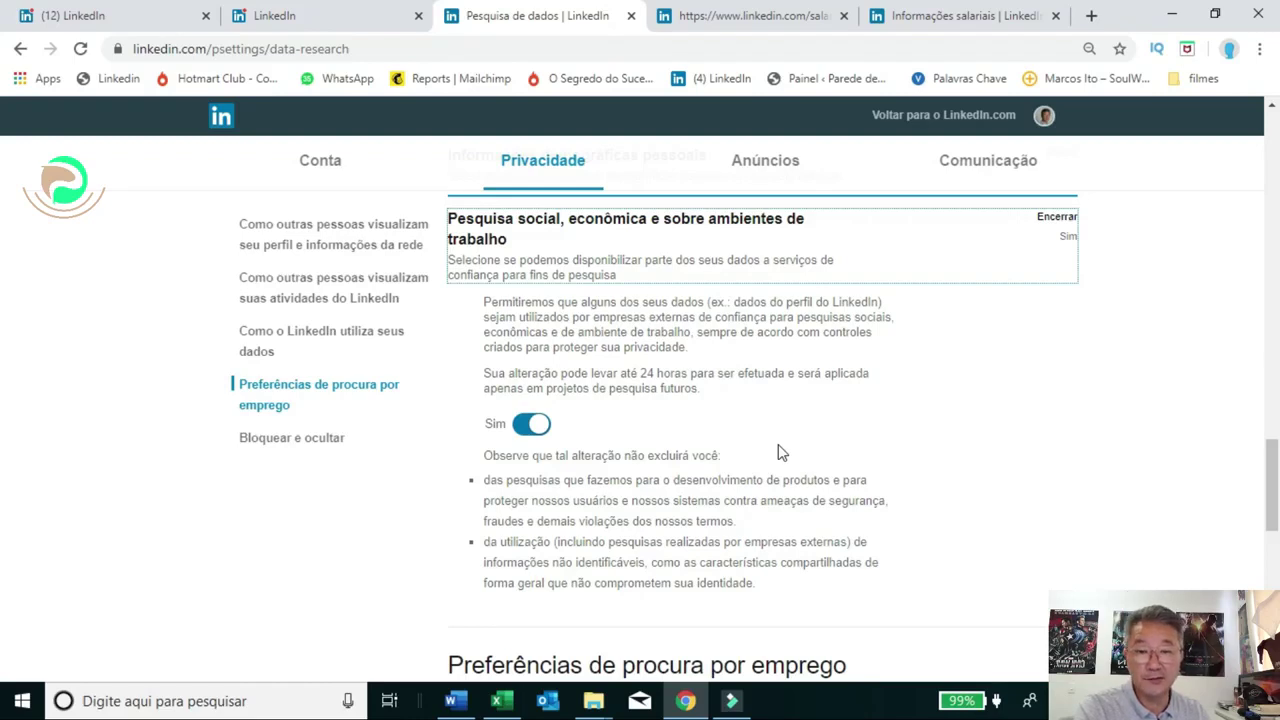
scroll(781, 453, "down", 2)
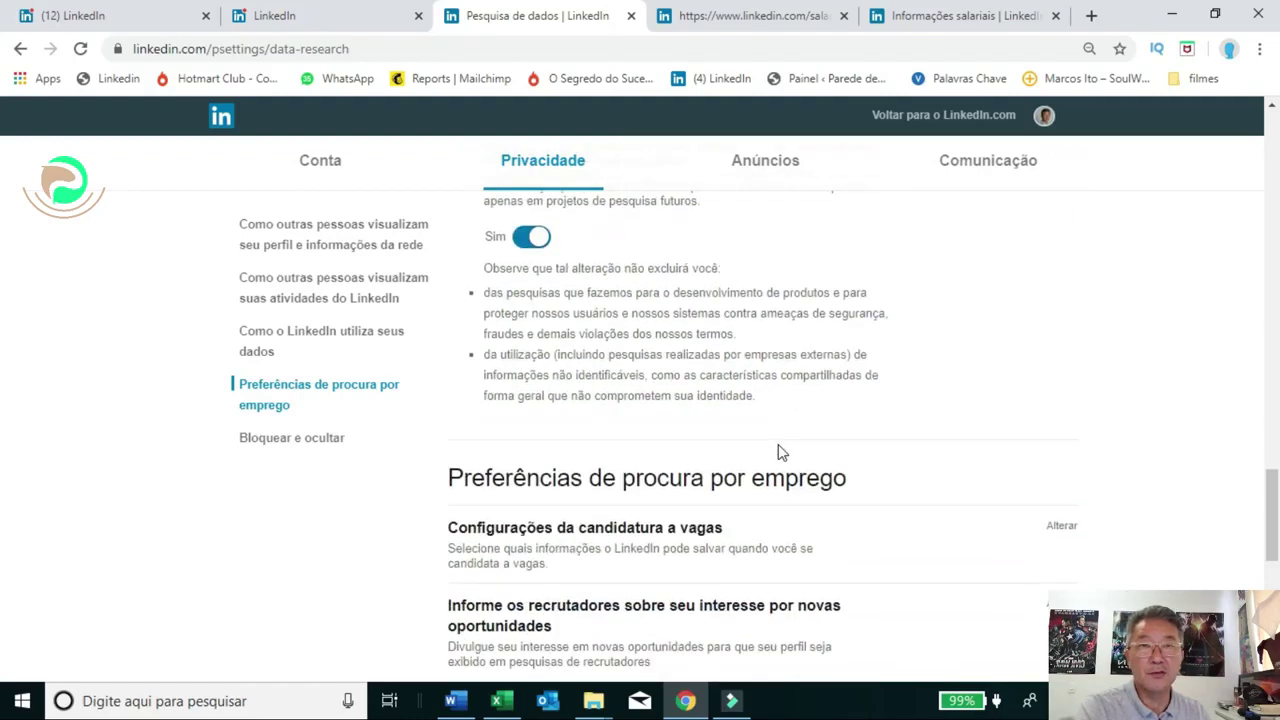
Open "Configurações da candidatura a vagas", review the saved answers, contact information and résumé sections, and return to the privacy settings
scroll(781, 453, "down", 2)
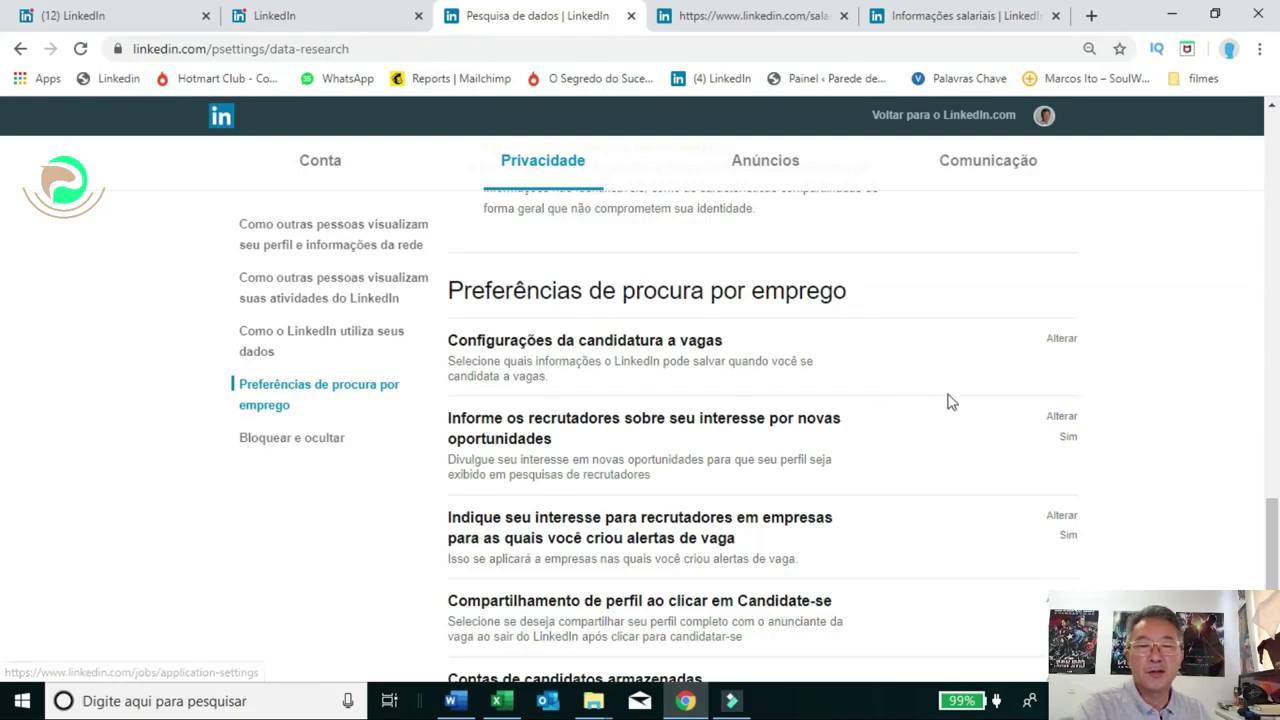
left_click(1068, 342)
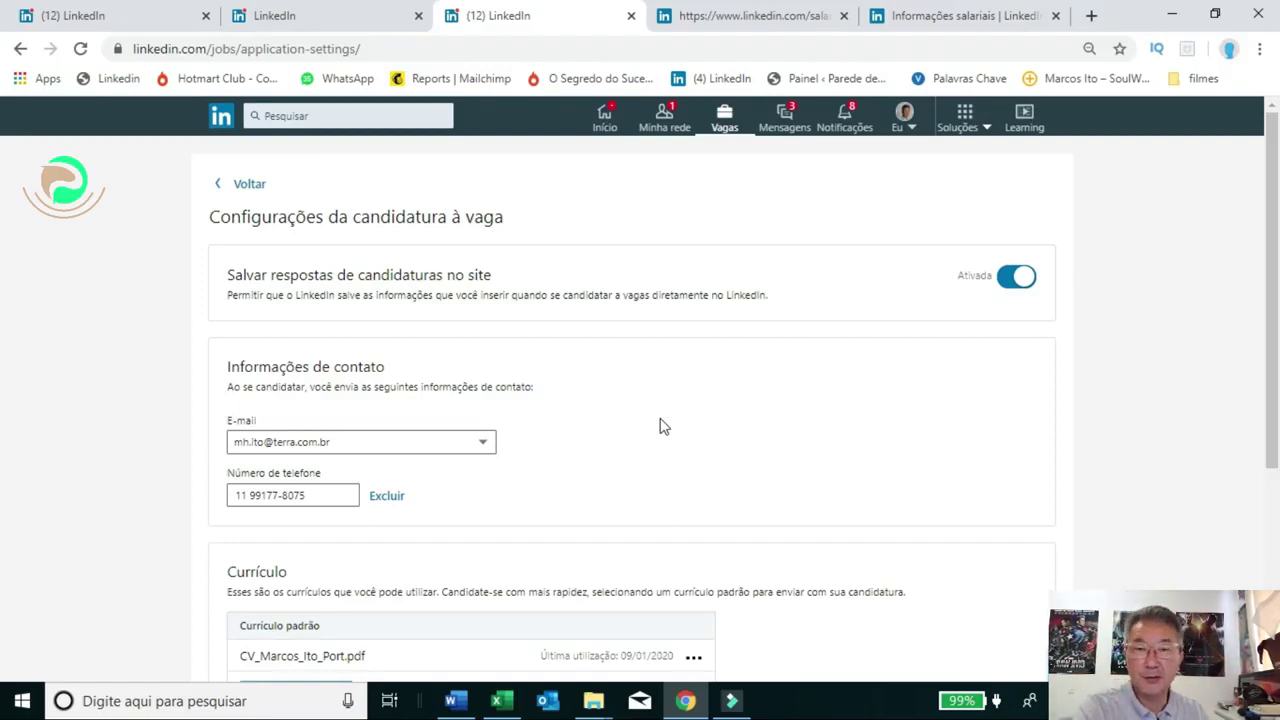
scroll(660, 427, "down", 2)
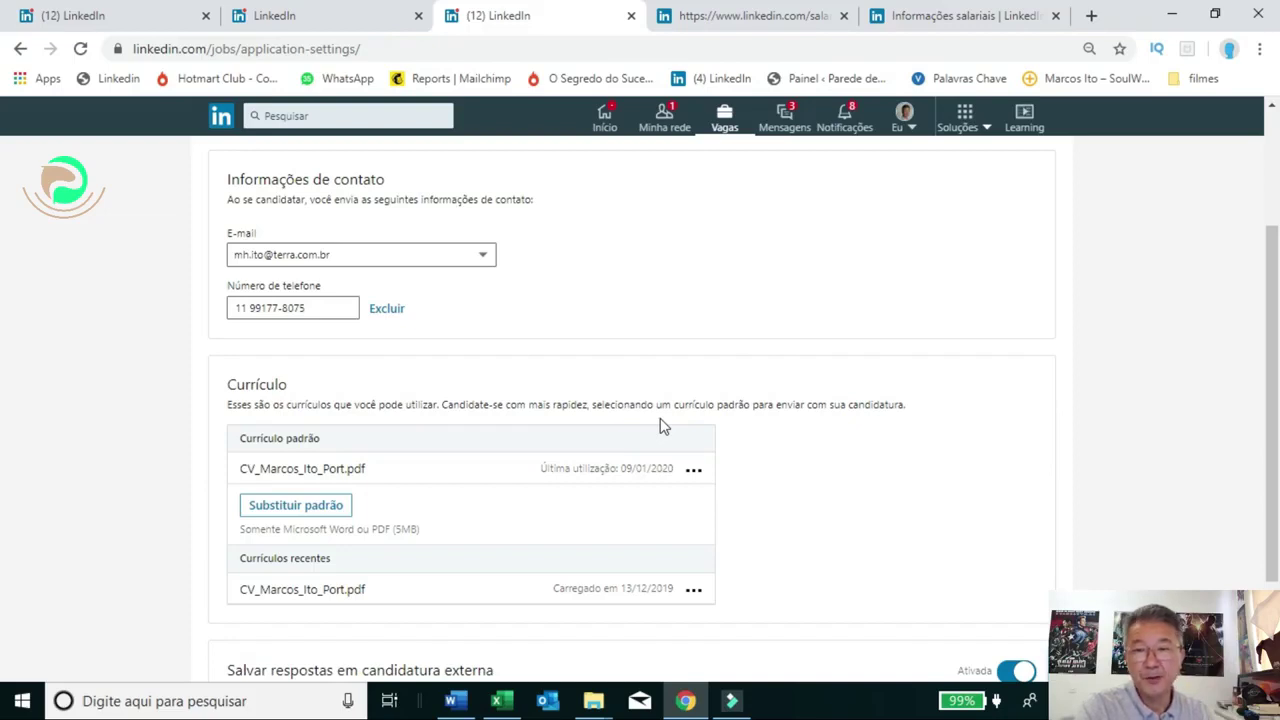
scroll(643, 303, "down", 1)
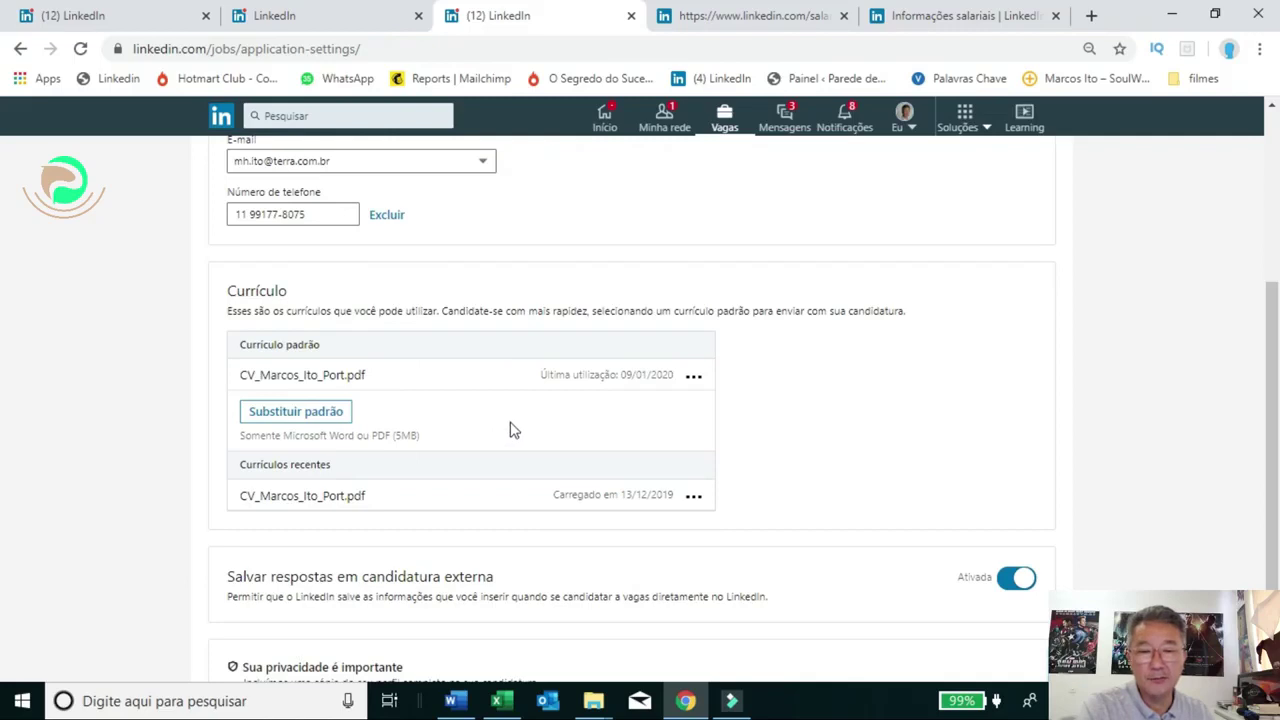
scroll(512, 430, "down", 1)
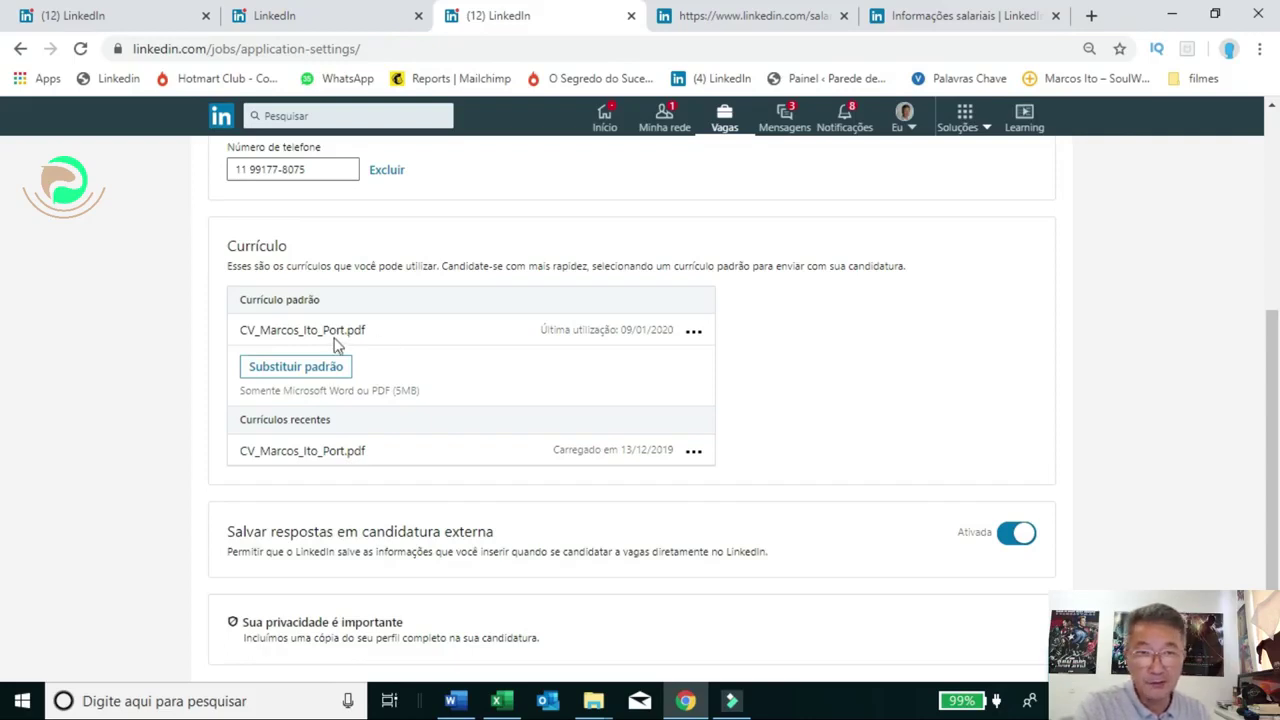
scroll(370, 380, "up", 2)
scroll(575, 428, "up", 1)
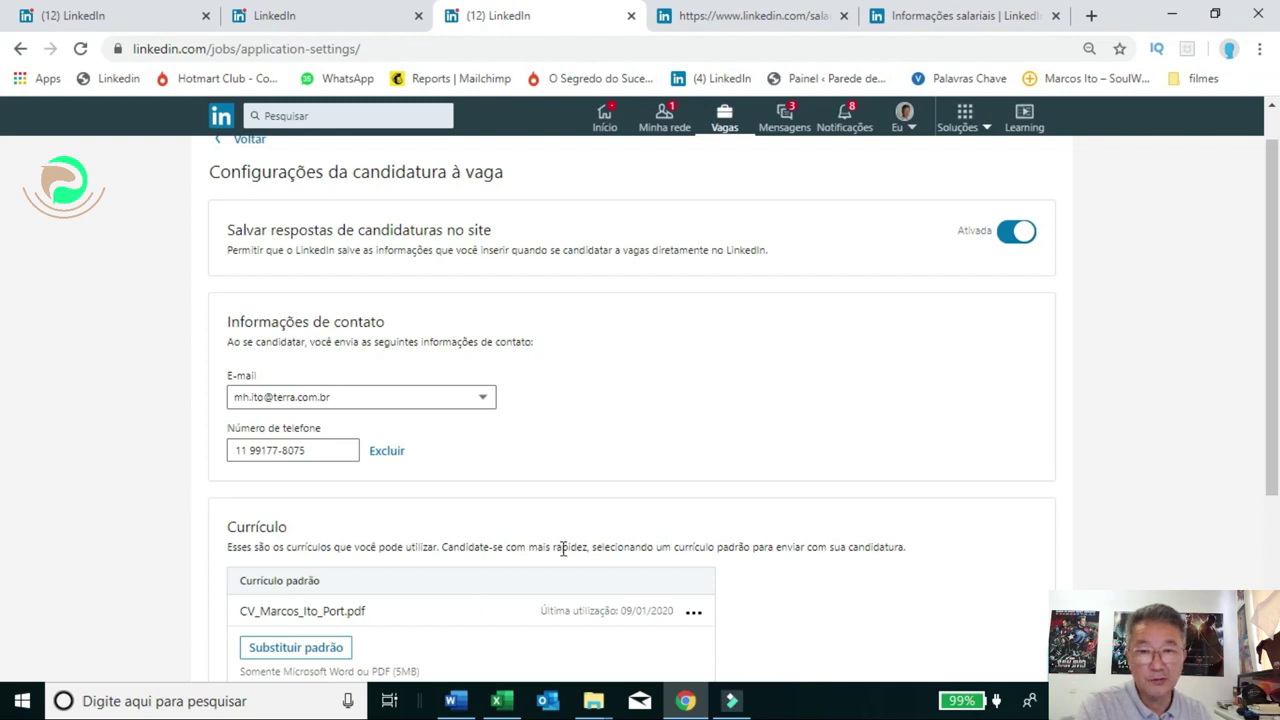
scroll(563, 548, "up", 1)
left_click(245, 183)
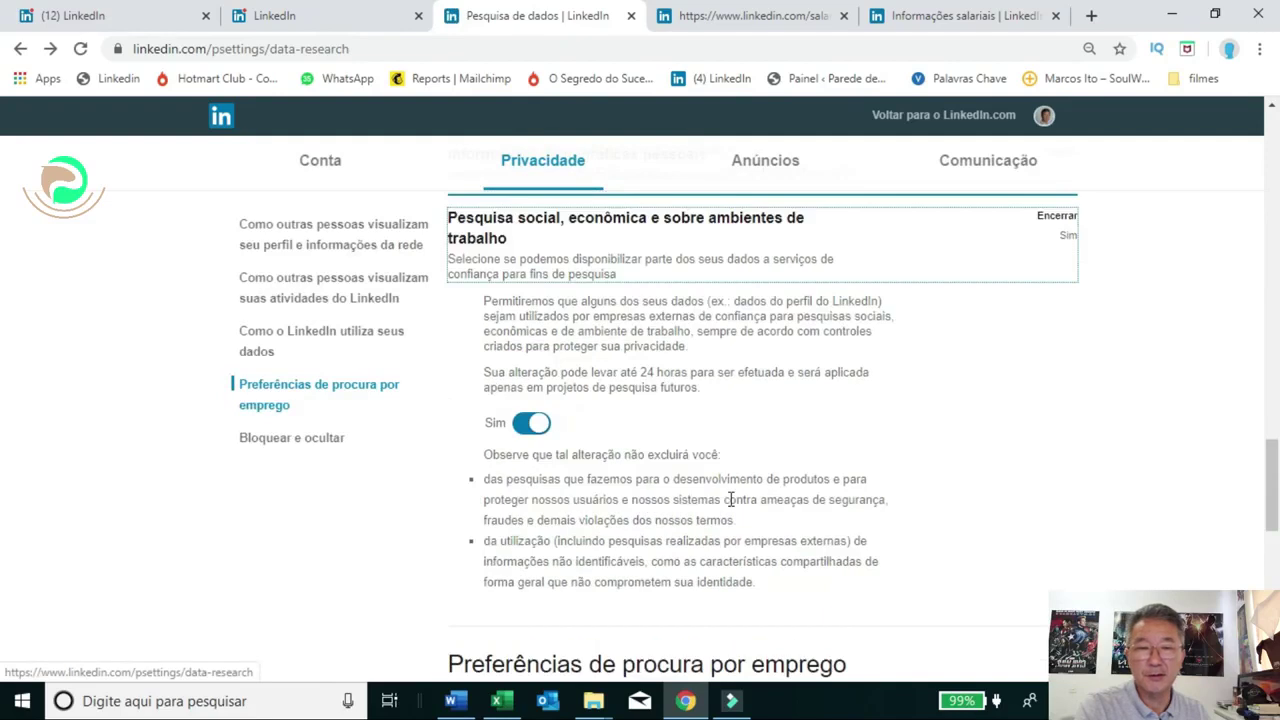
Collapse the social and economic research setting and set "Informe os recrutadores sobre seu interesse por novas oportunidades" to "Não"
left_click(1057, 217)
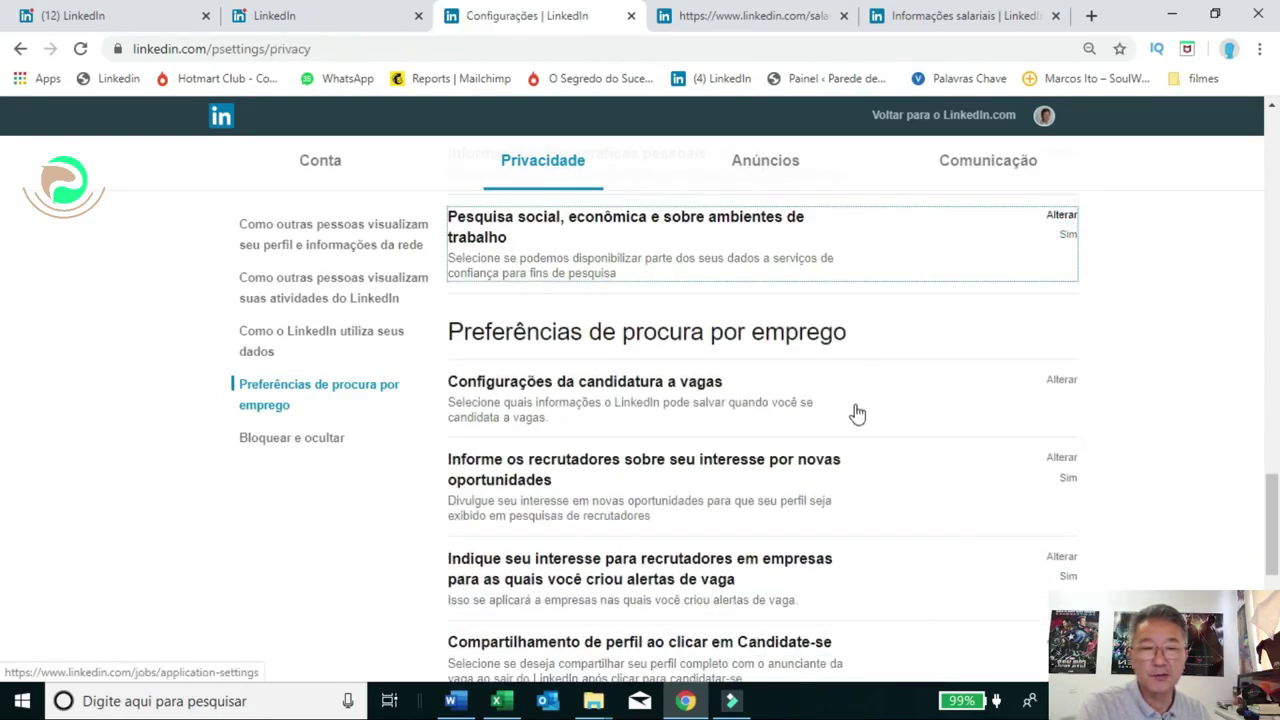
scroll(720, 440, "down", 1)
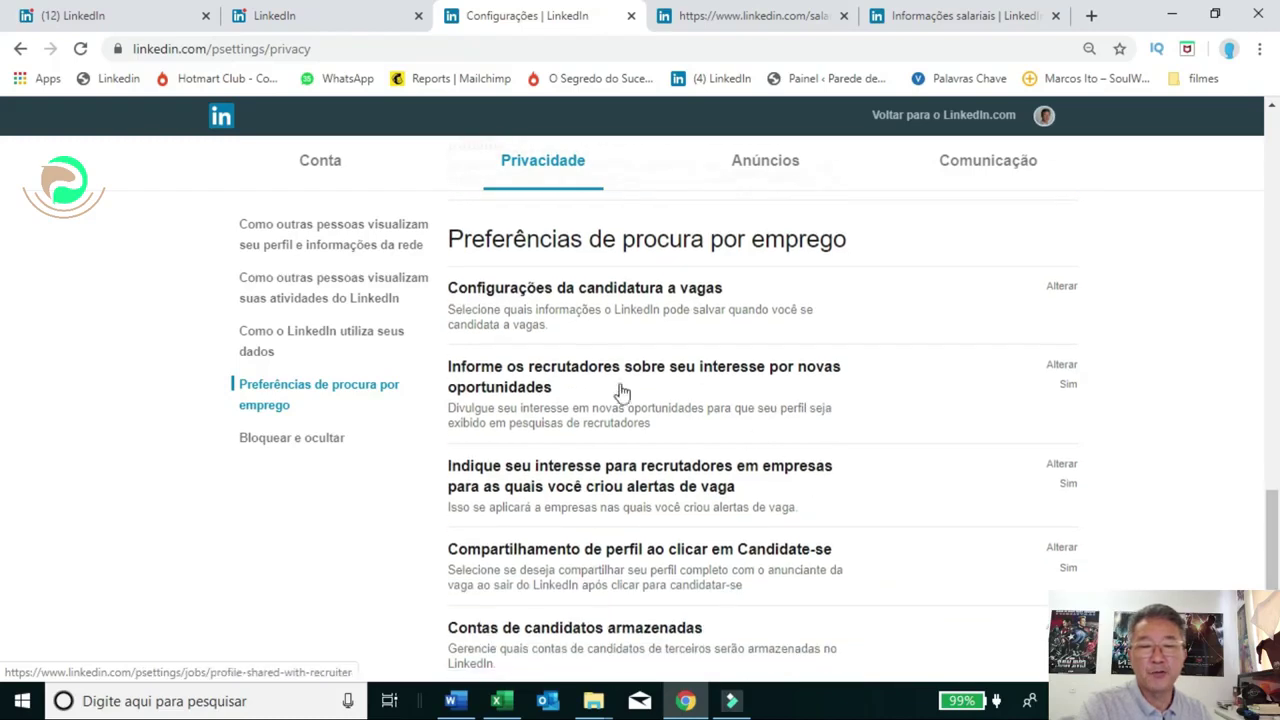
left_click(566, 372)
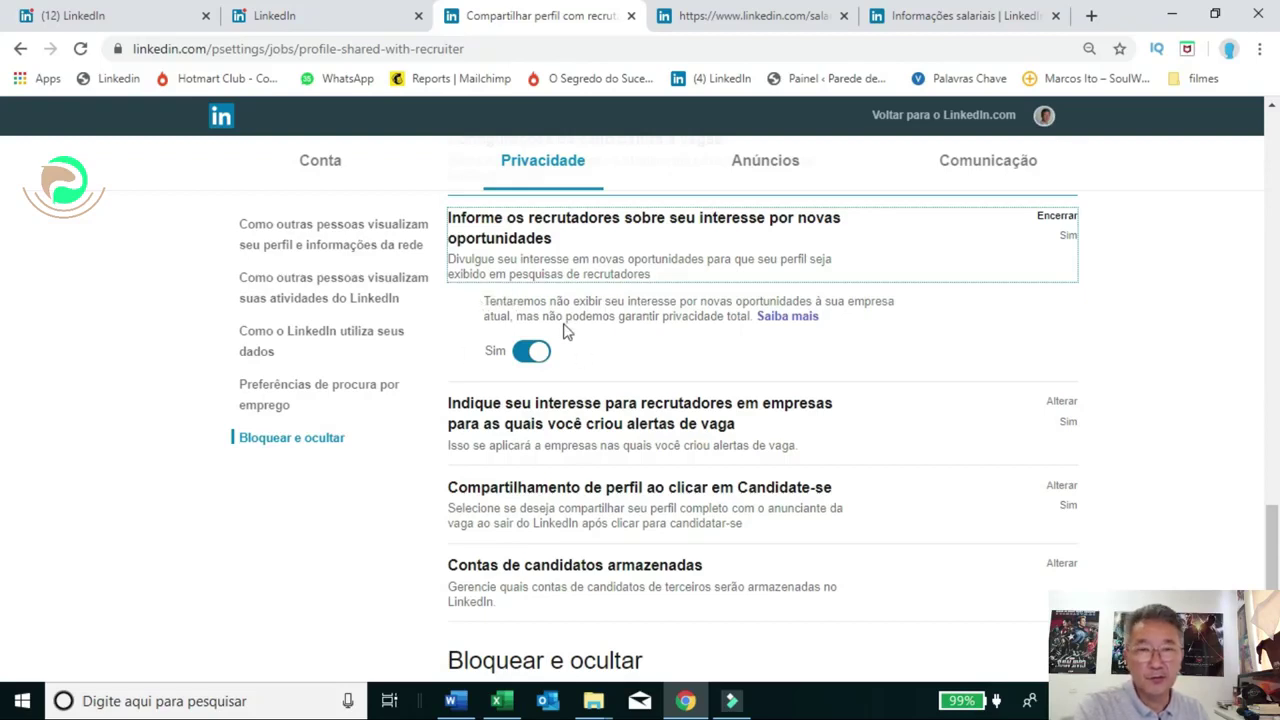
left_click(524, 353)
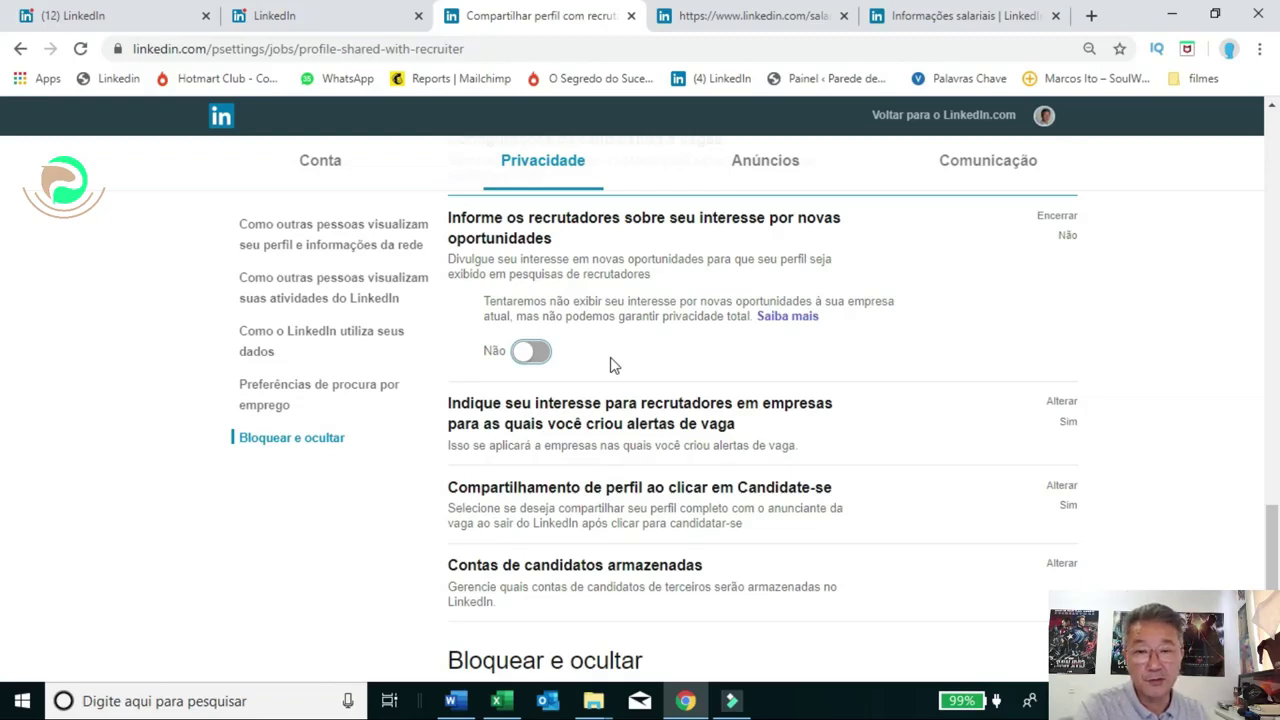
Set "Informe os recrutadores sobre seu interesse por novas oportunidades" to "Sim", collapse it, and expand the setting on interest shown to job-alert companies
left_click(540, 354)
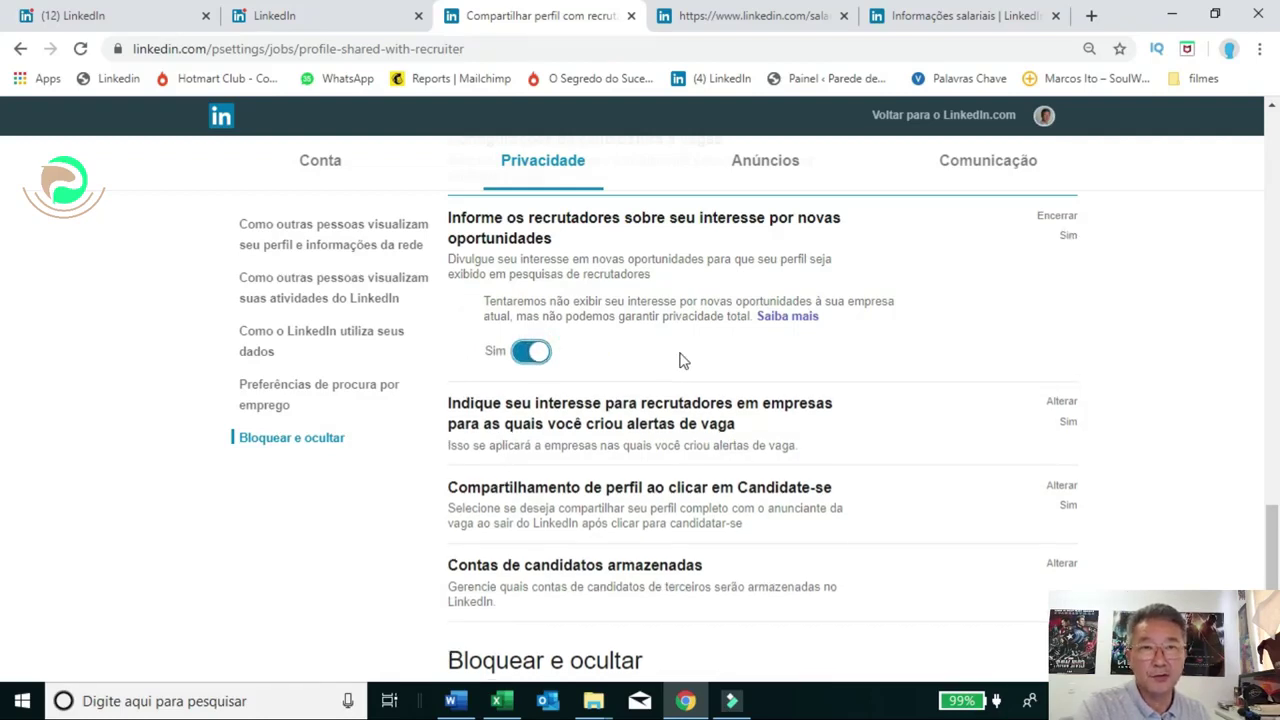
scroll(680, 360, "down", 2)
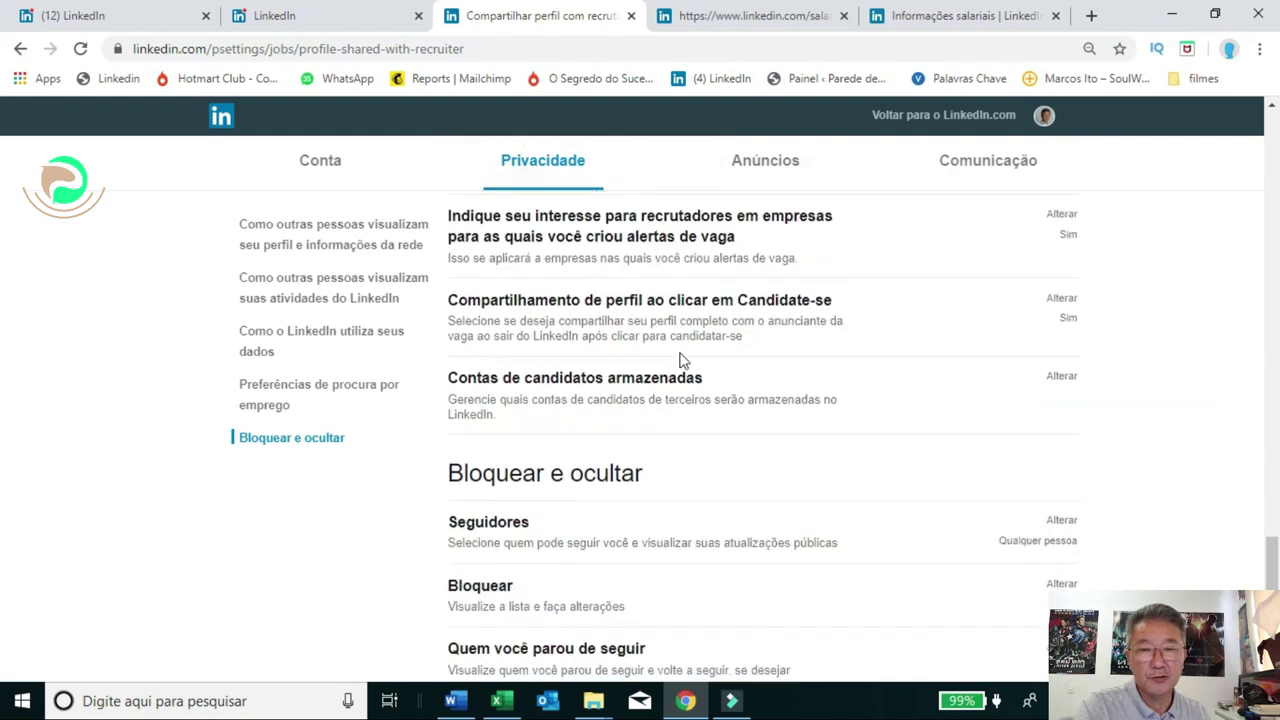
scroll(680, 360, "up", 2)
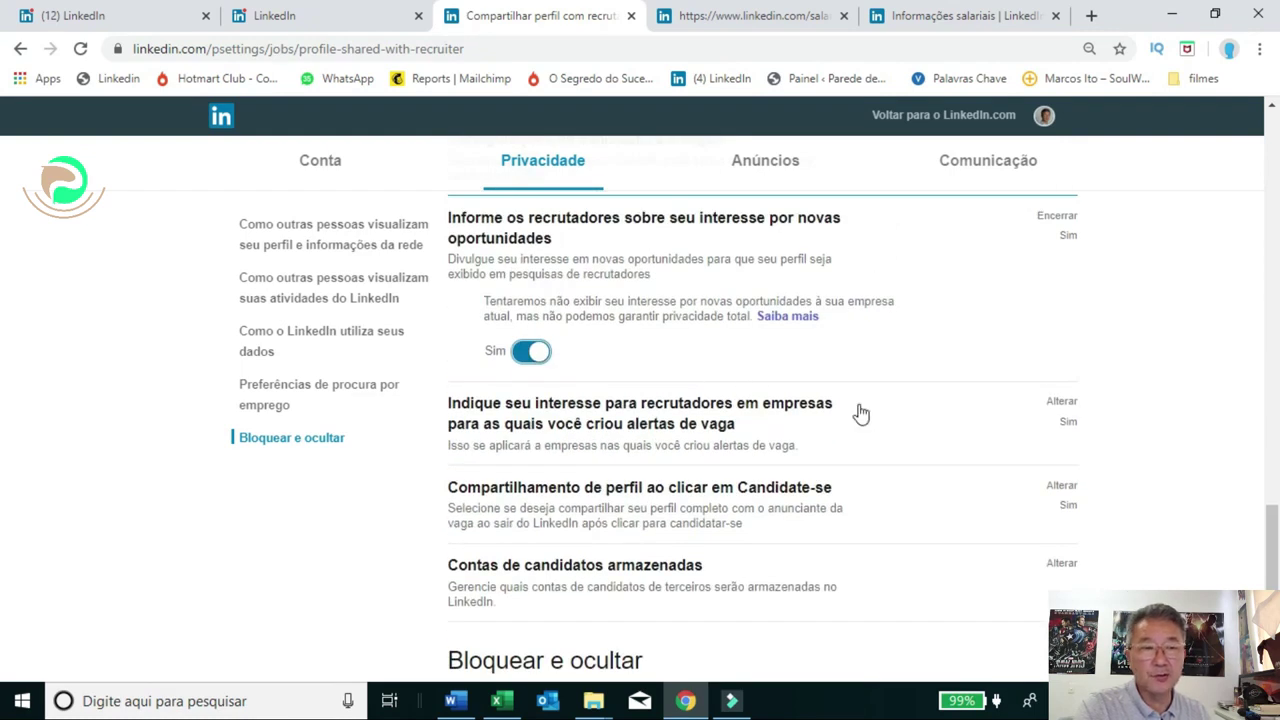
scroll(2, 563, "up", 1)
scroll(2, 563, "down", 1)
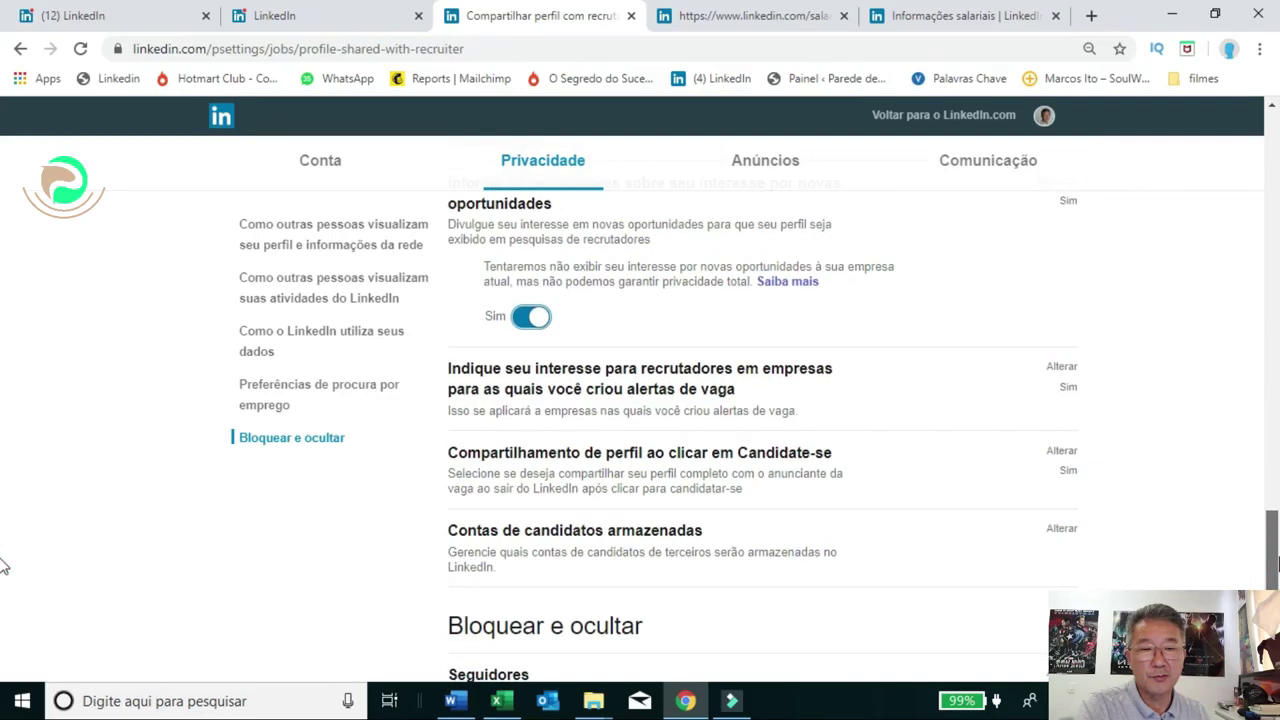
scroll(2, 563, "up", 1)
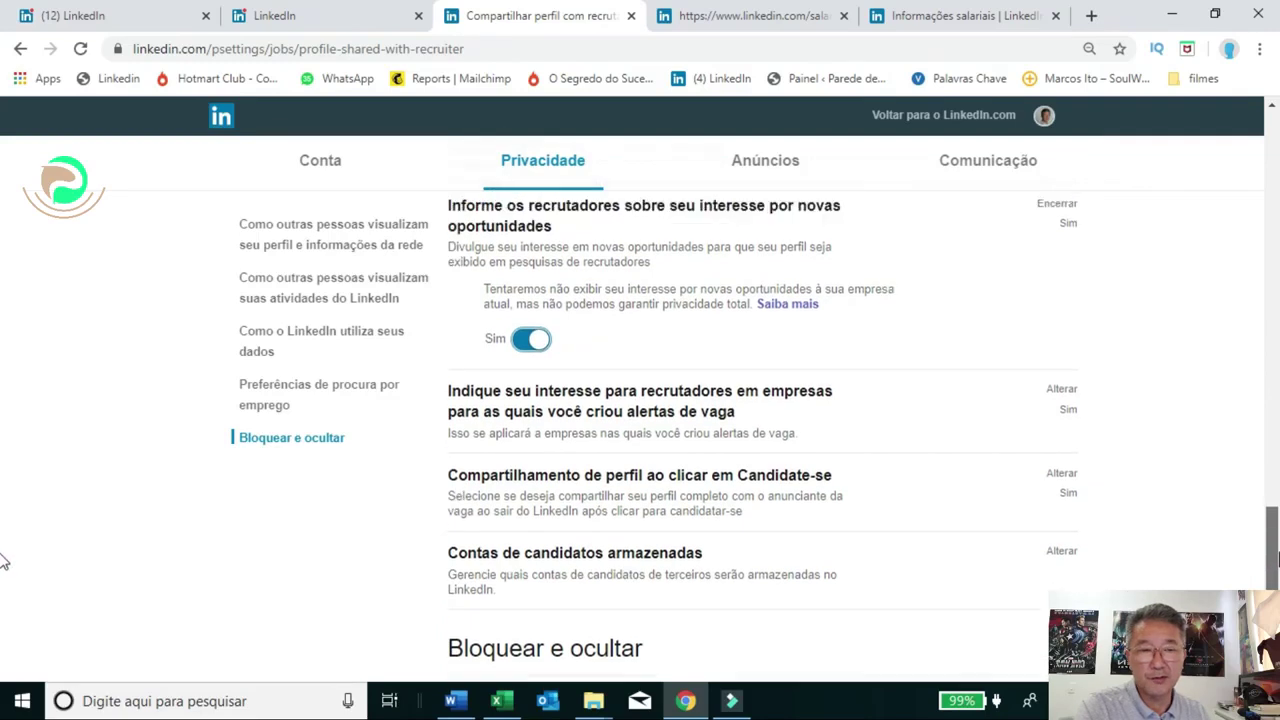
left_click(1056, 204)
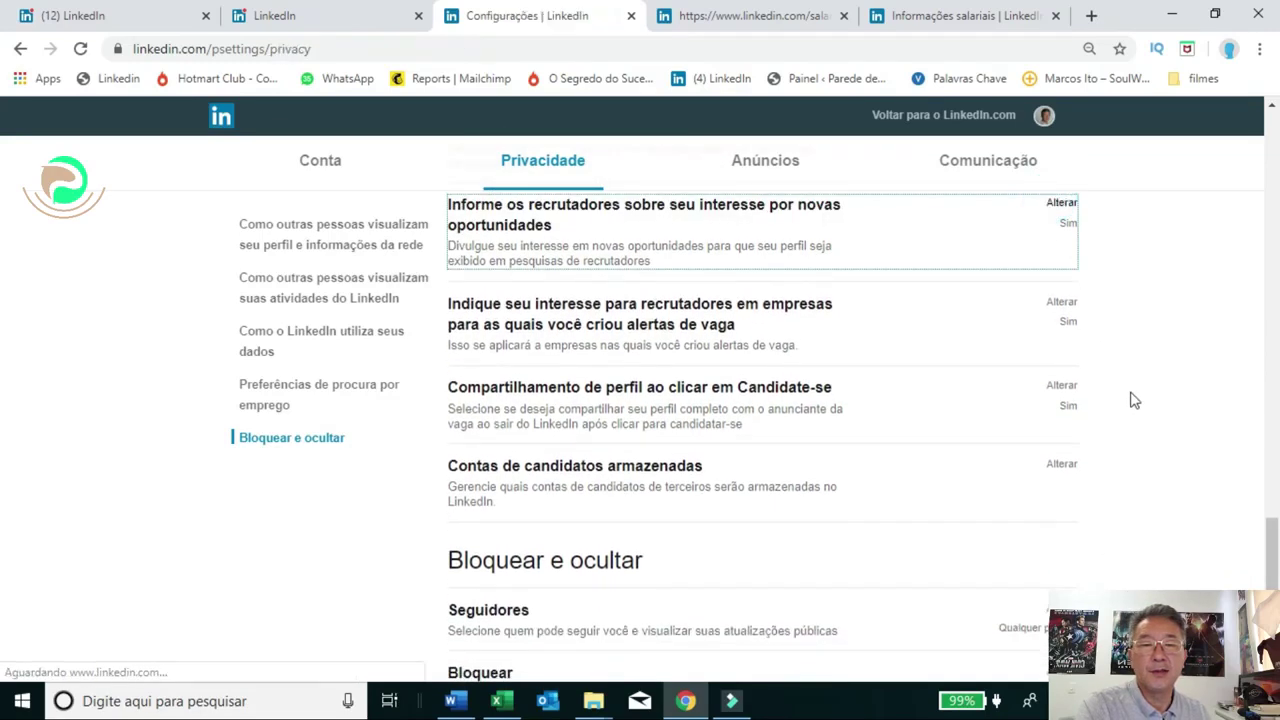
left_click(612, 332)
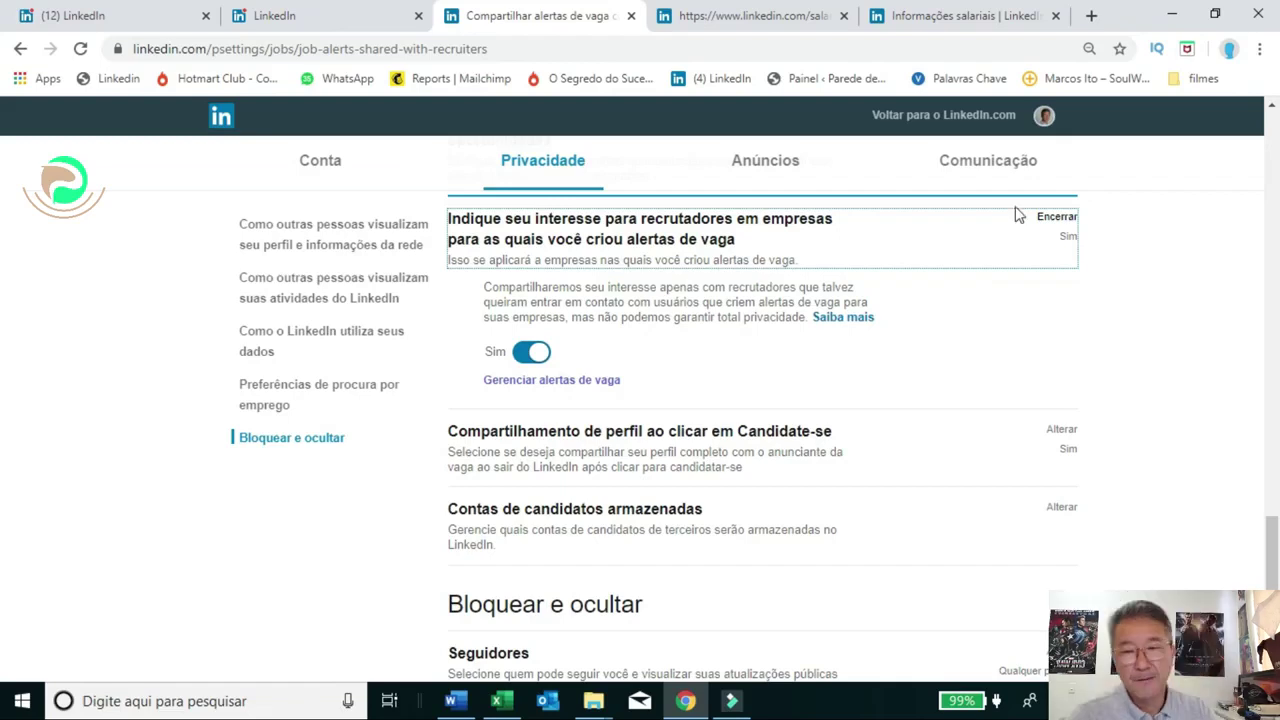
In the contacts browser tab, go to the LinkedIn jobs page and search for "Engenheiro" openings in Brazil
left_click(335, 20)
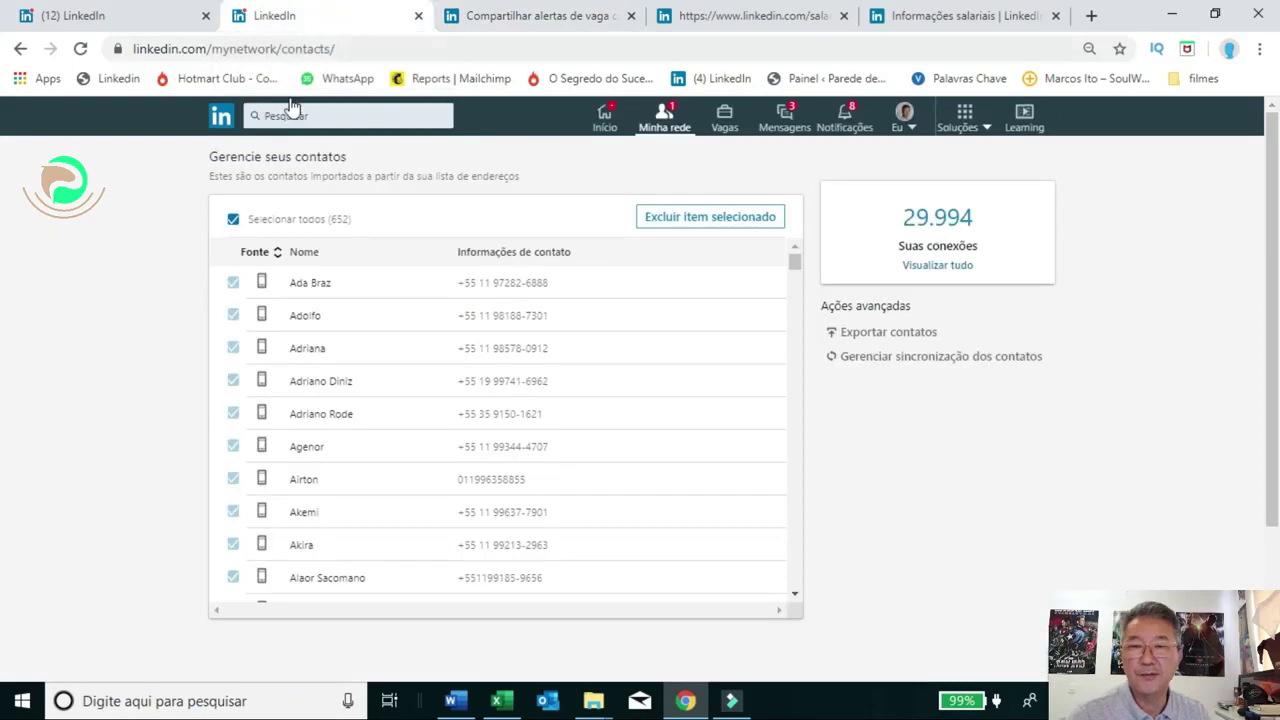
left_click(732, 125)
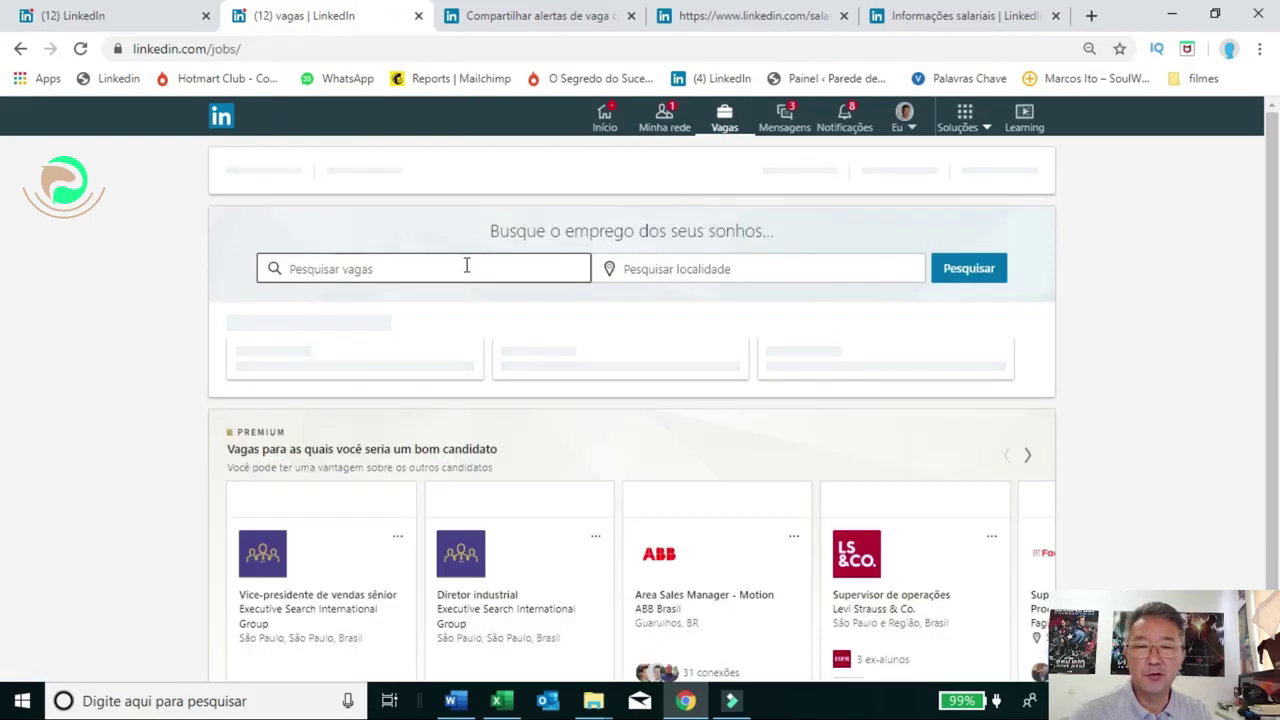
left_click(464, 268)
type("A")
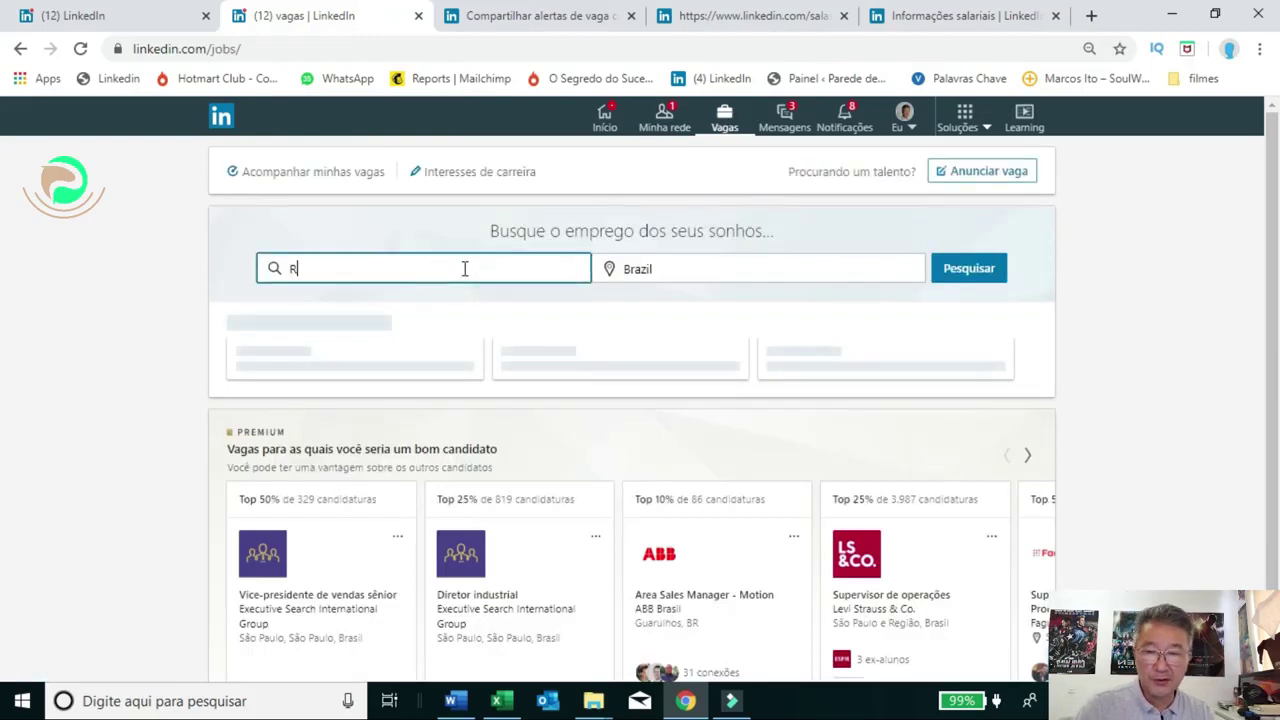
key("BackSpace")
type("Engen")
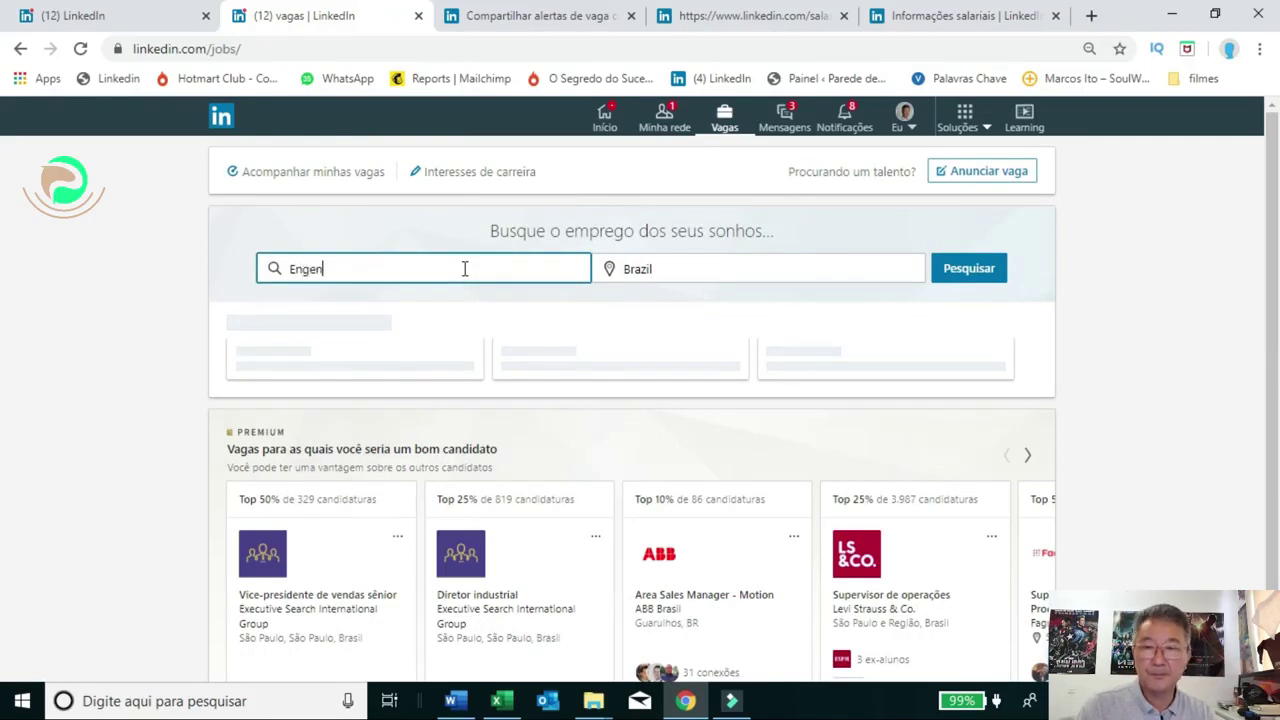
type("heiro")
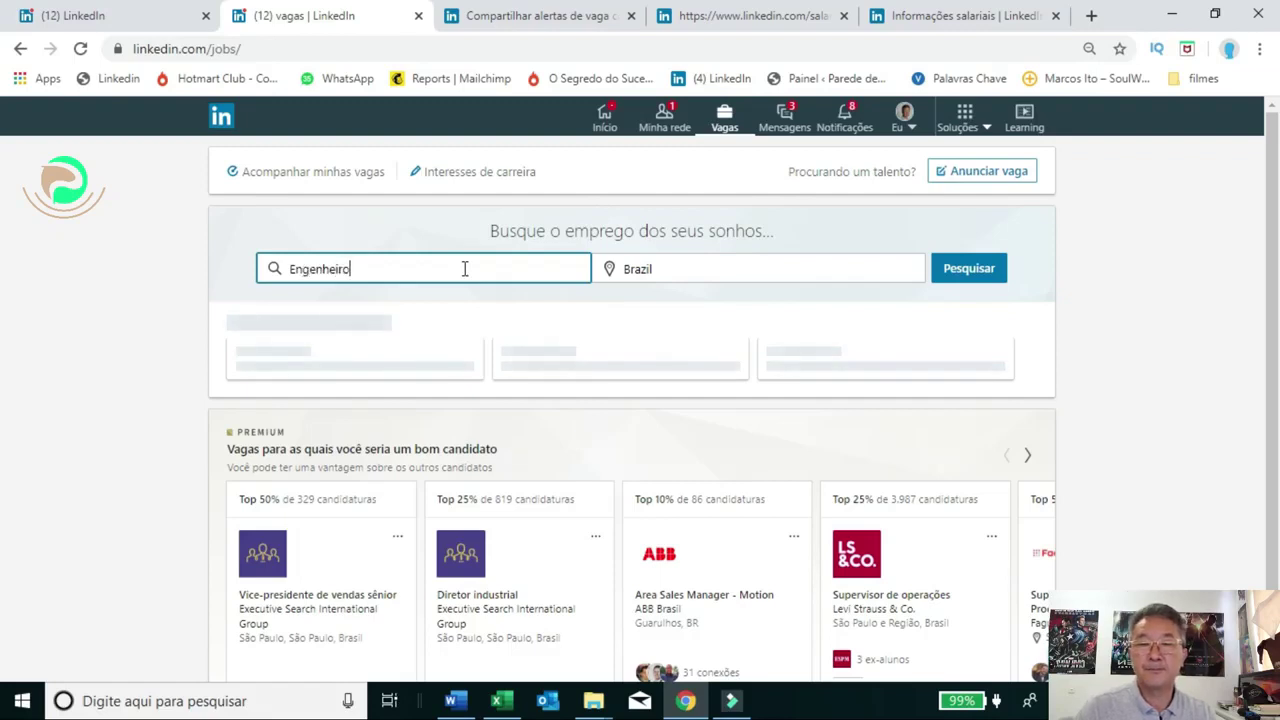
key("Tab")
key("Tab")
key("Return")
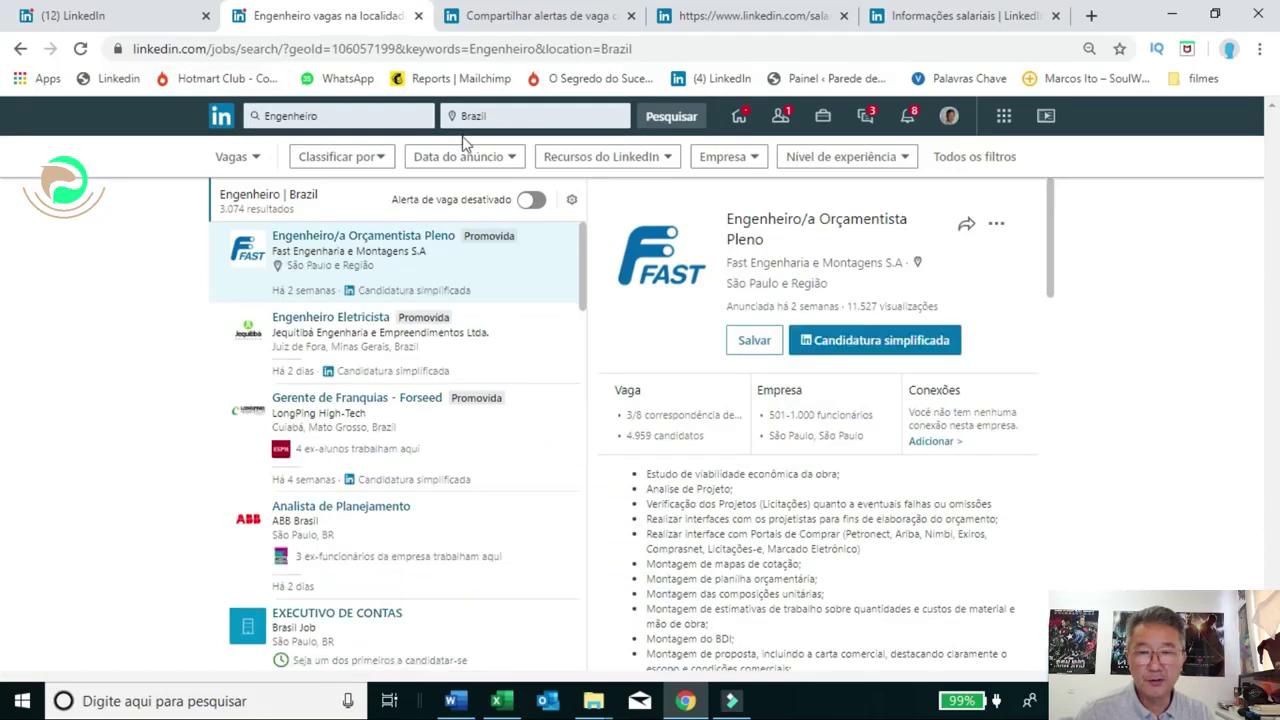
Open the job alert options for the "Engenheiro | Brazil" search and cancel without saving
left_click(532, 201)
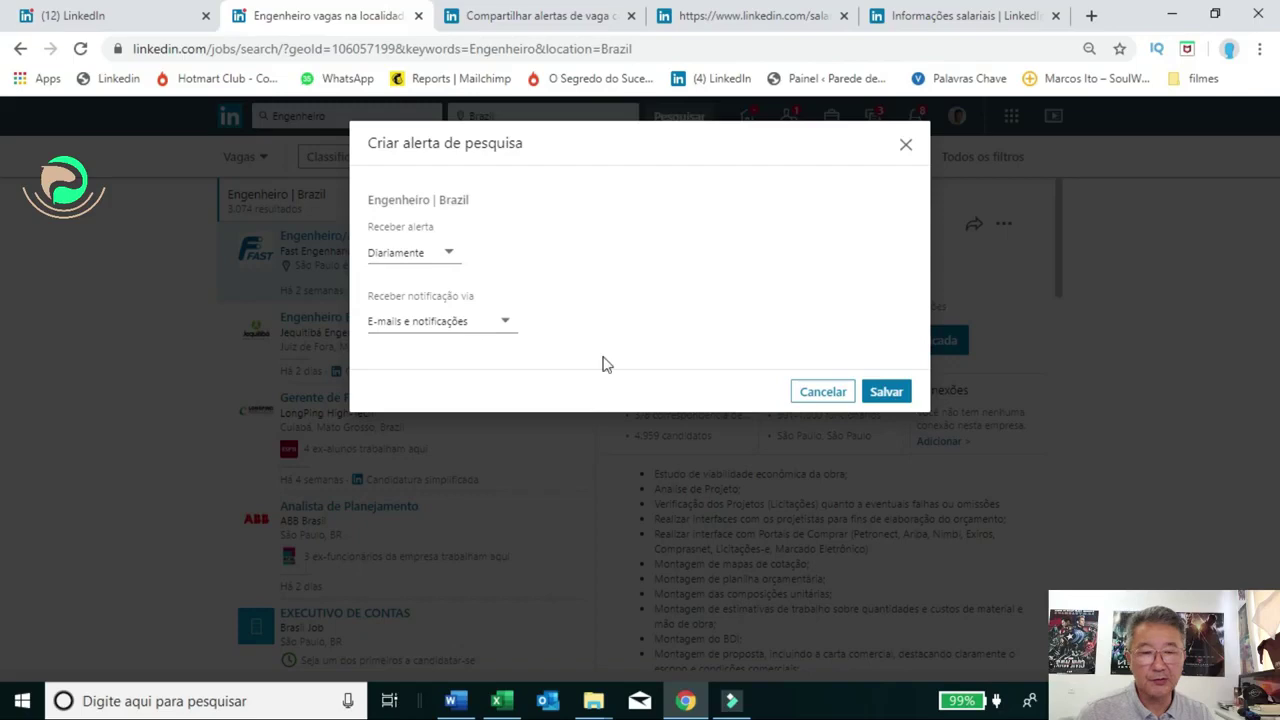
left_click(824, 391)
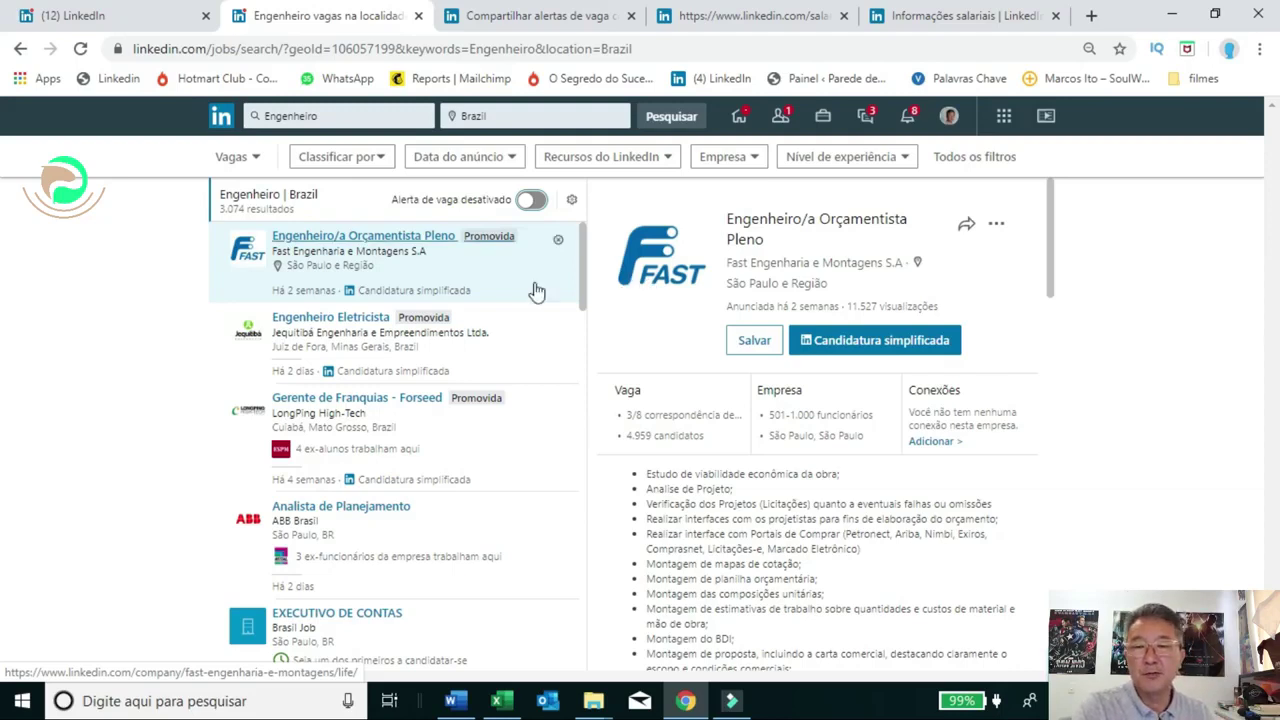
Open the Fast Engenharia e Montagens S.A company page from the job posting and view its "Vagas" section
left_click(655, 272)
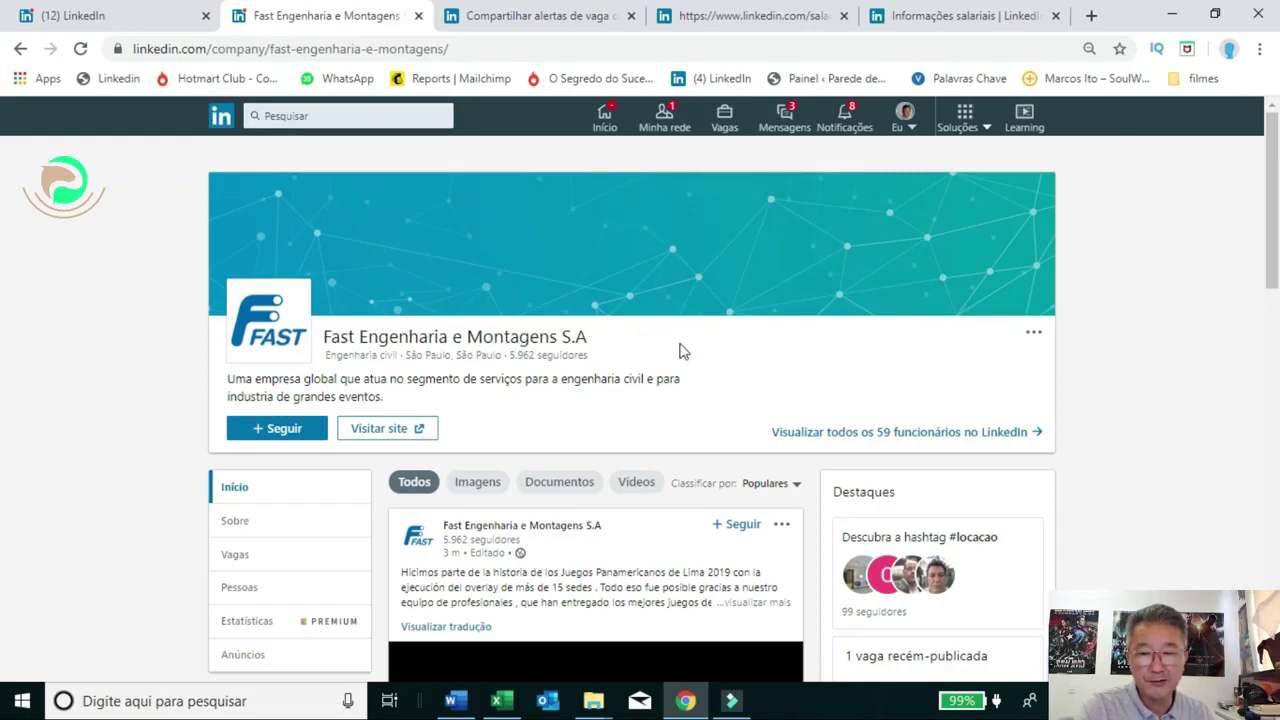
scroll(679, 350, "down", 2)
scroll(679, 350, "up", 2)
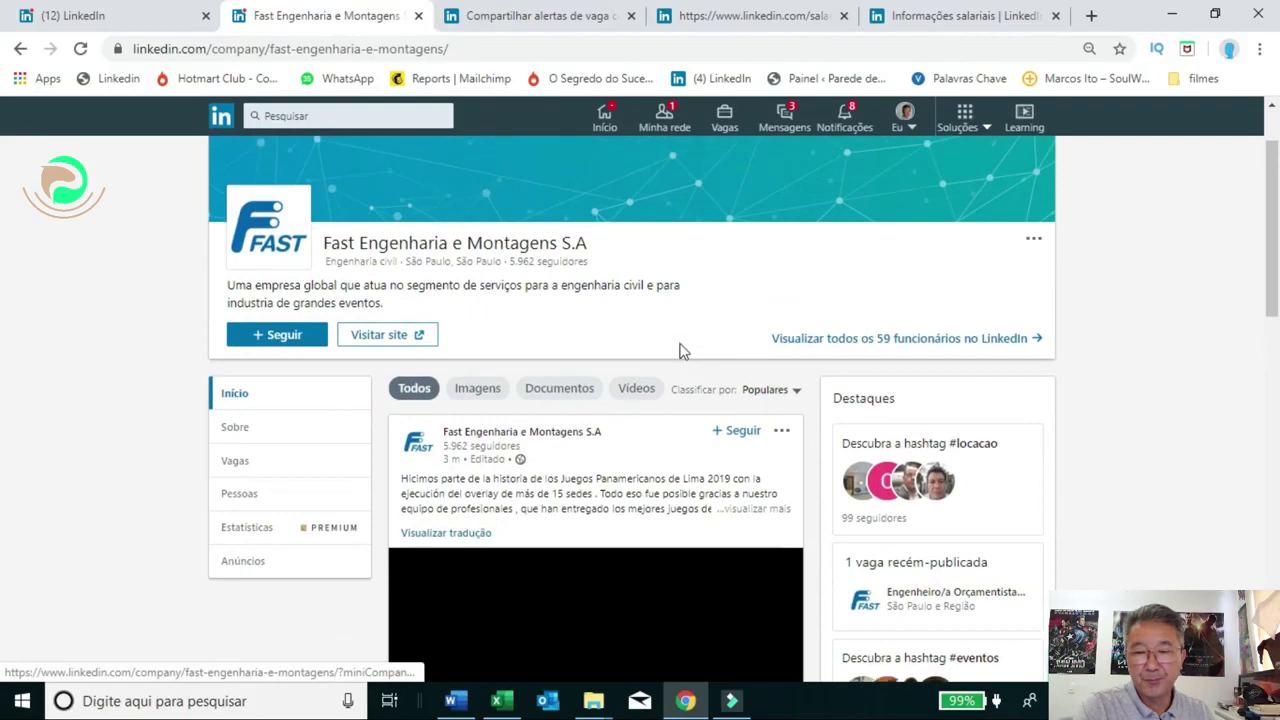
scroll(679, 350, "down", 1)
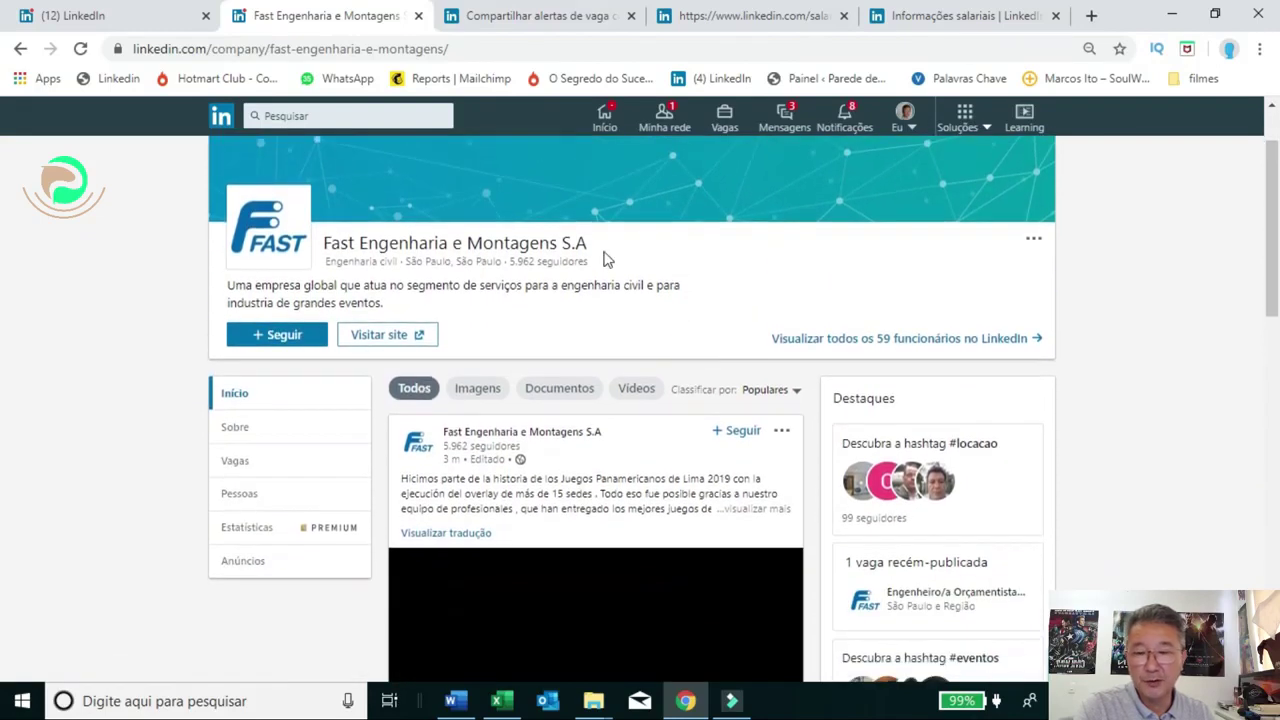
left_click(236, 466)
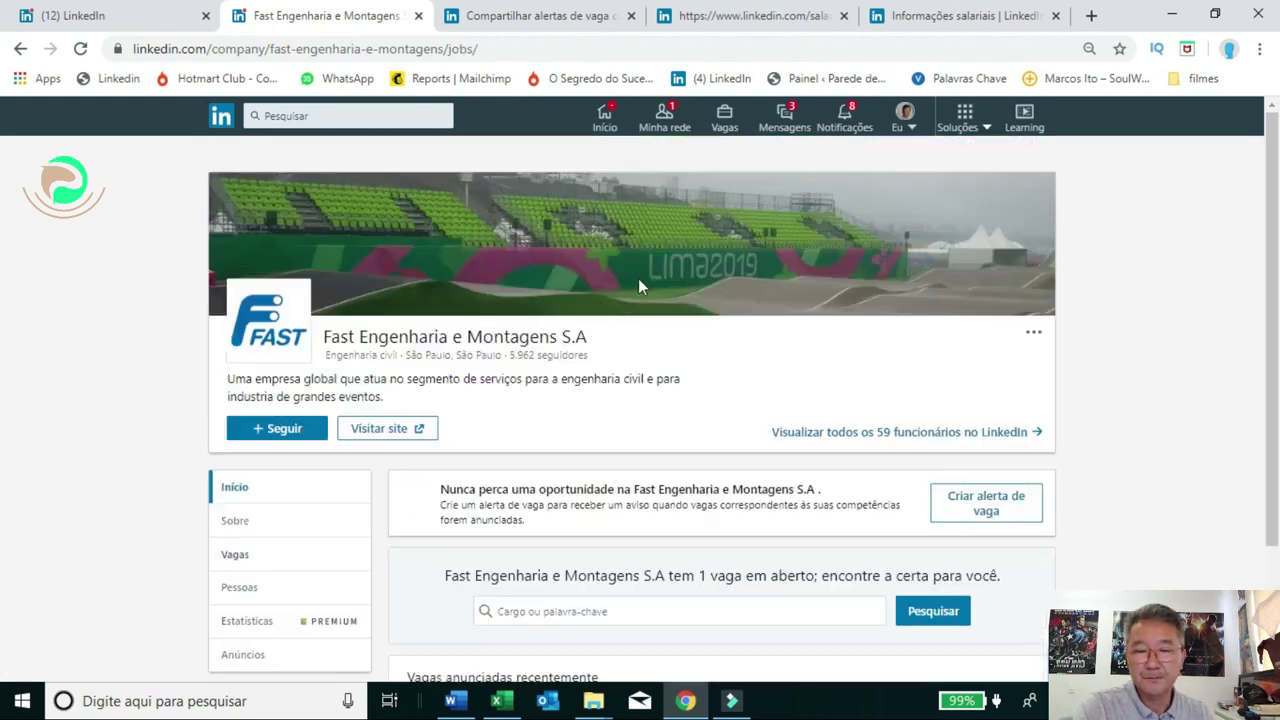
scroll(638, 287, "down", 3)
scroll(640, 277, "up", 2)
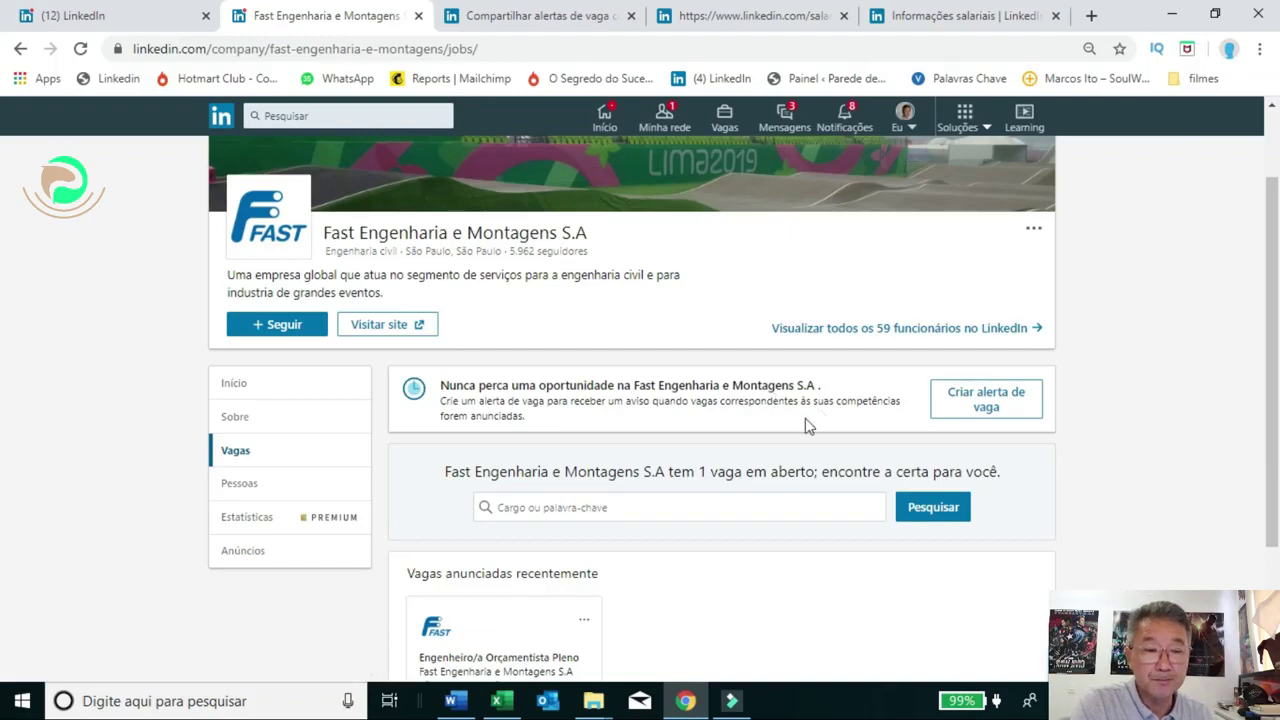
Create a job alert for Fast Engenharia e Montagens S.A, try its recruiter notification switch, and delete the alert
left_click(988, 405)
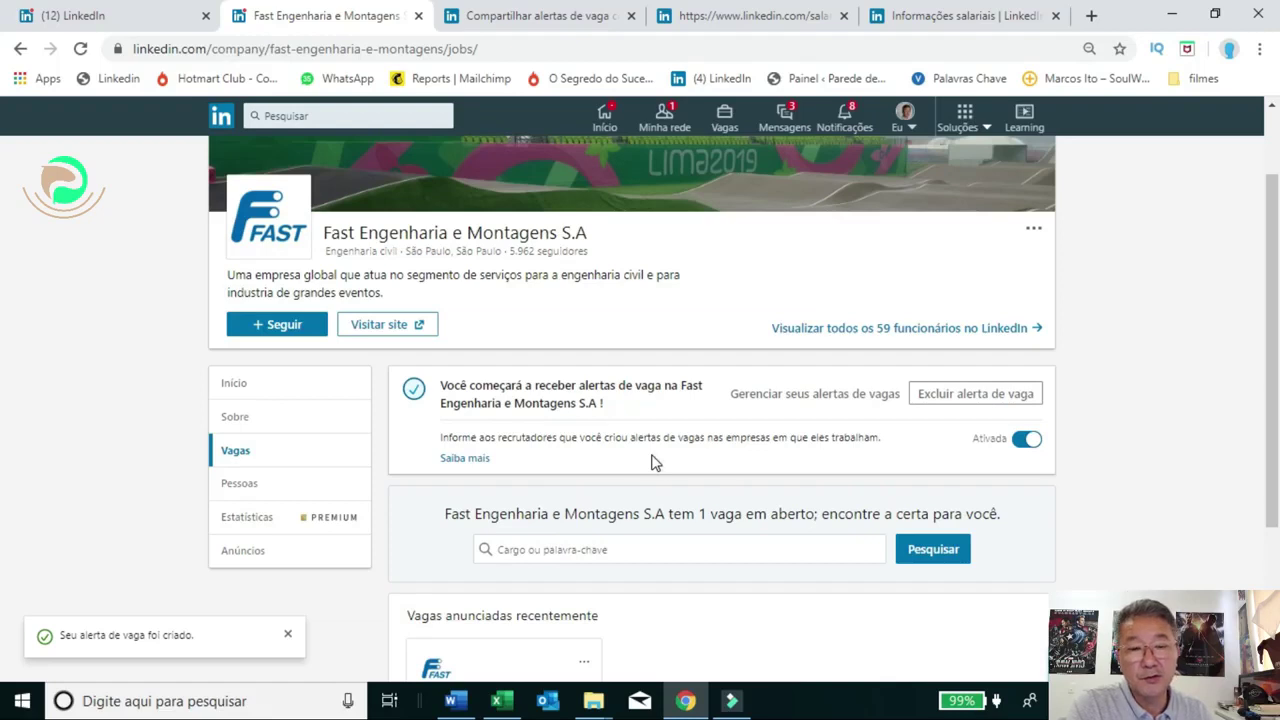
left_click(1016, 443)
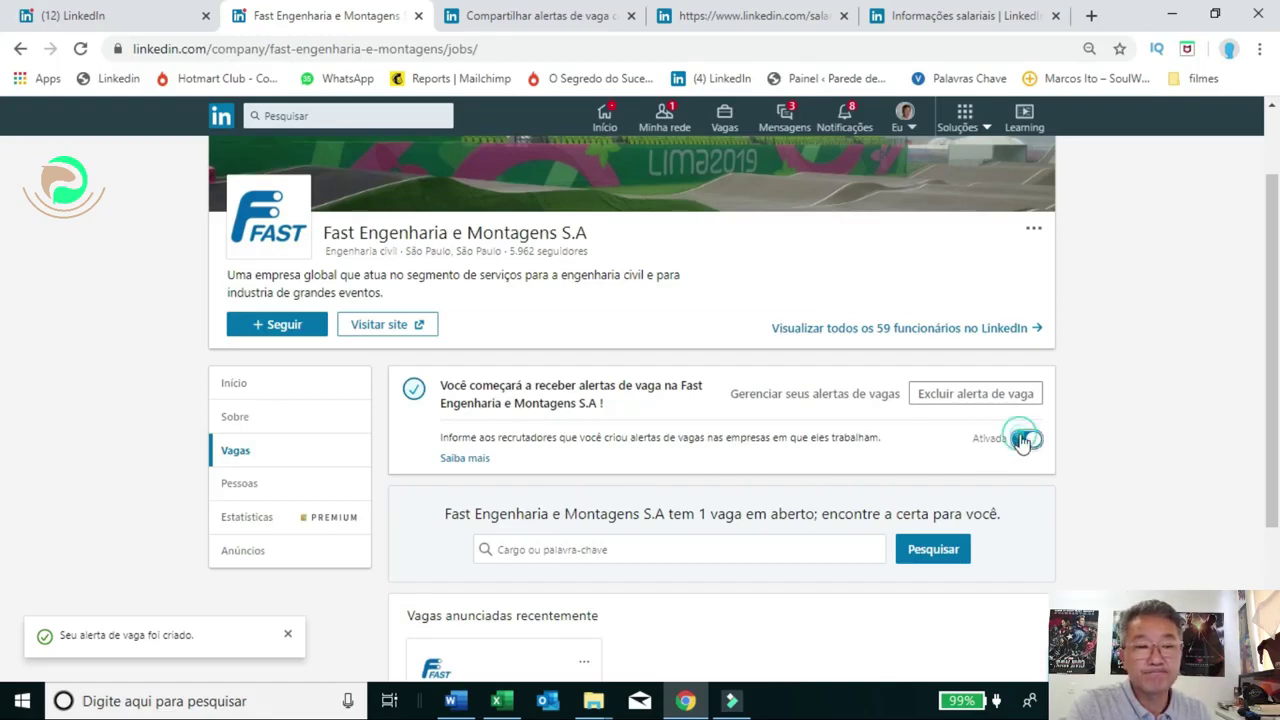
left_click(972, 395)
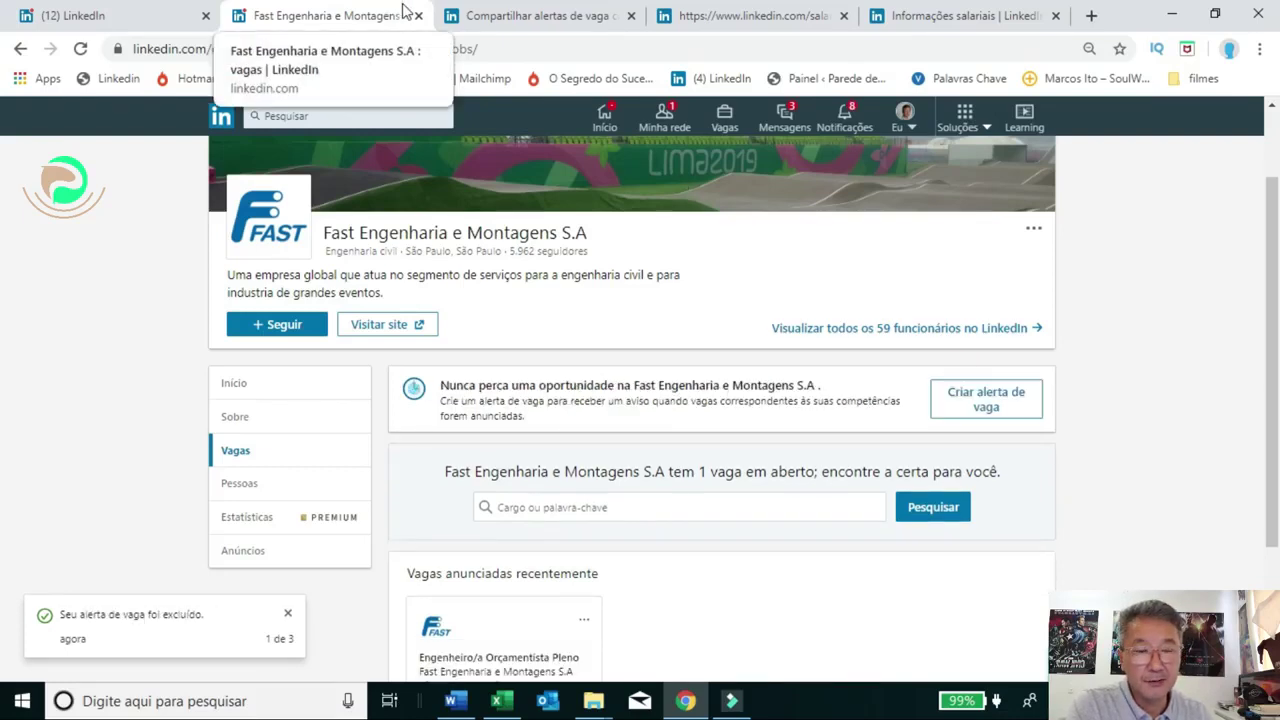
Return to the privacy settings and collapse the setting on showing interest to recruiters at job-alert companies
left_click(527, 20)
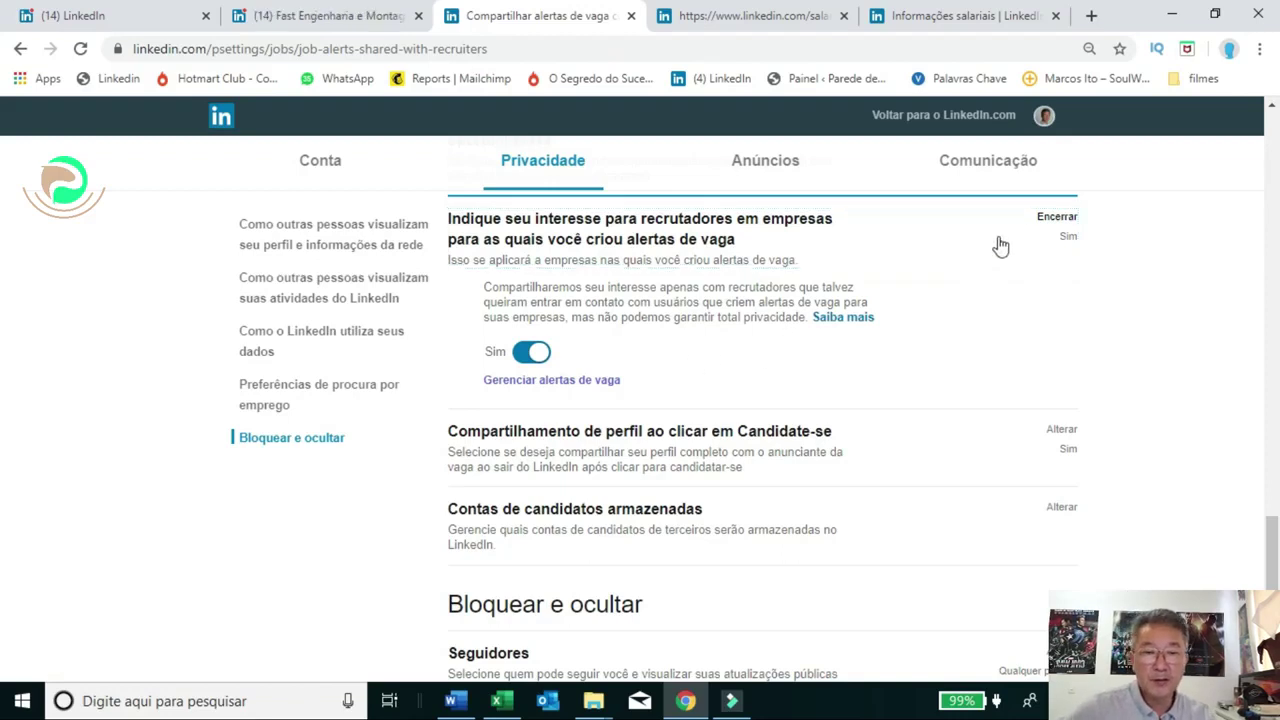
left_click(1062, 227)
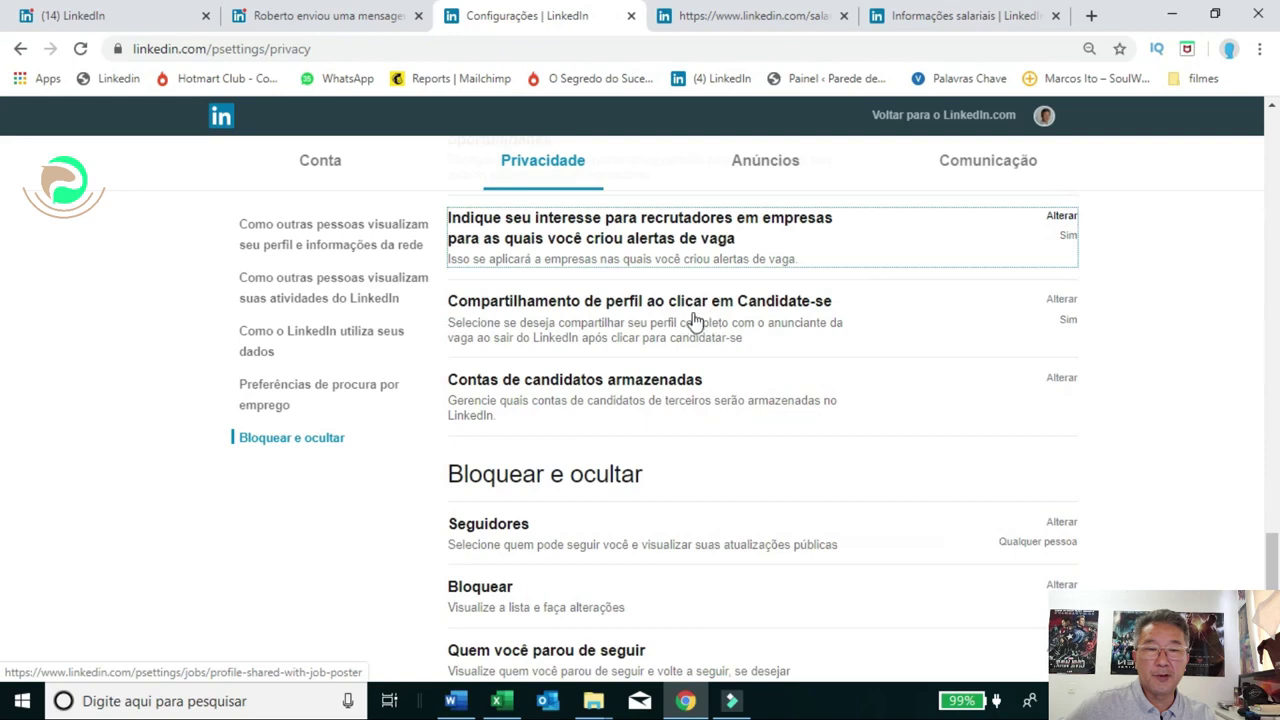
Expand "Compartilhamento de perfil ao clicar em Candidate-se", set it to "Não", and switch it back on
left_click(1063, 301)
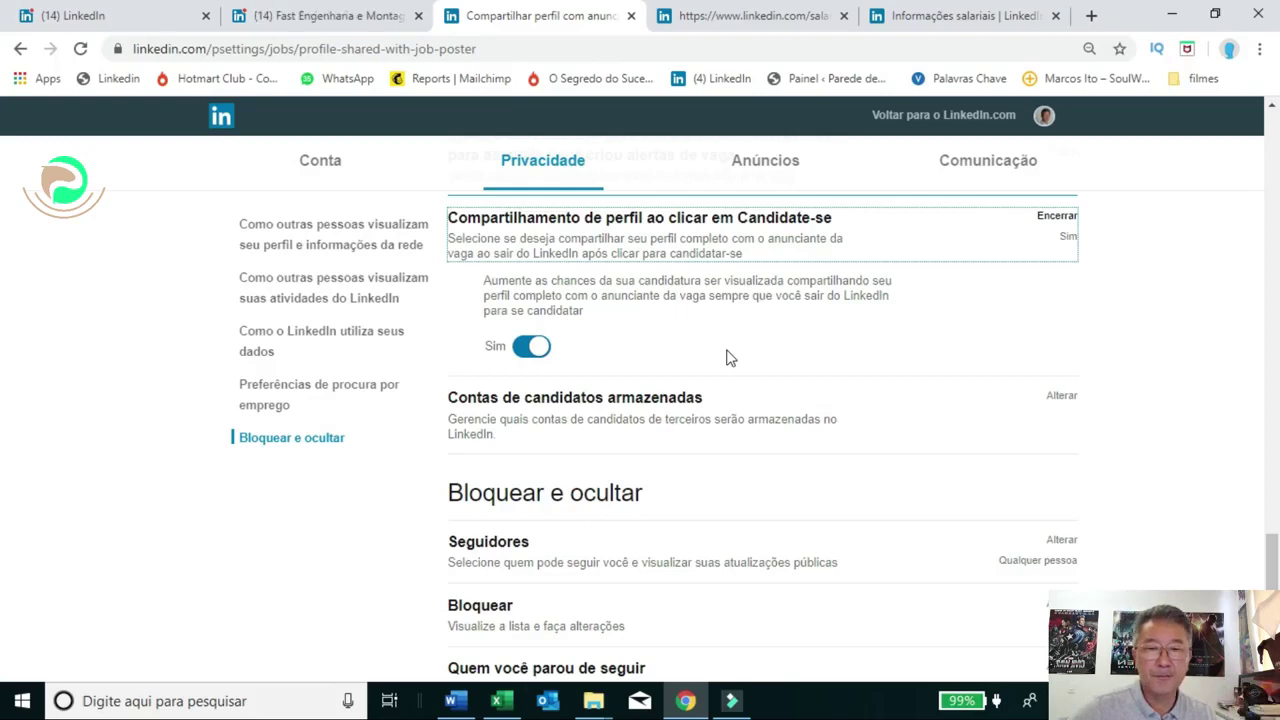
left_click(526, 350)
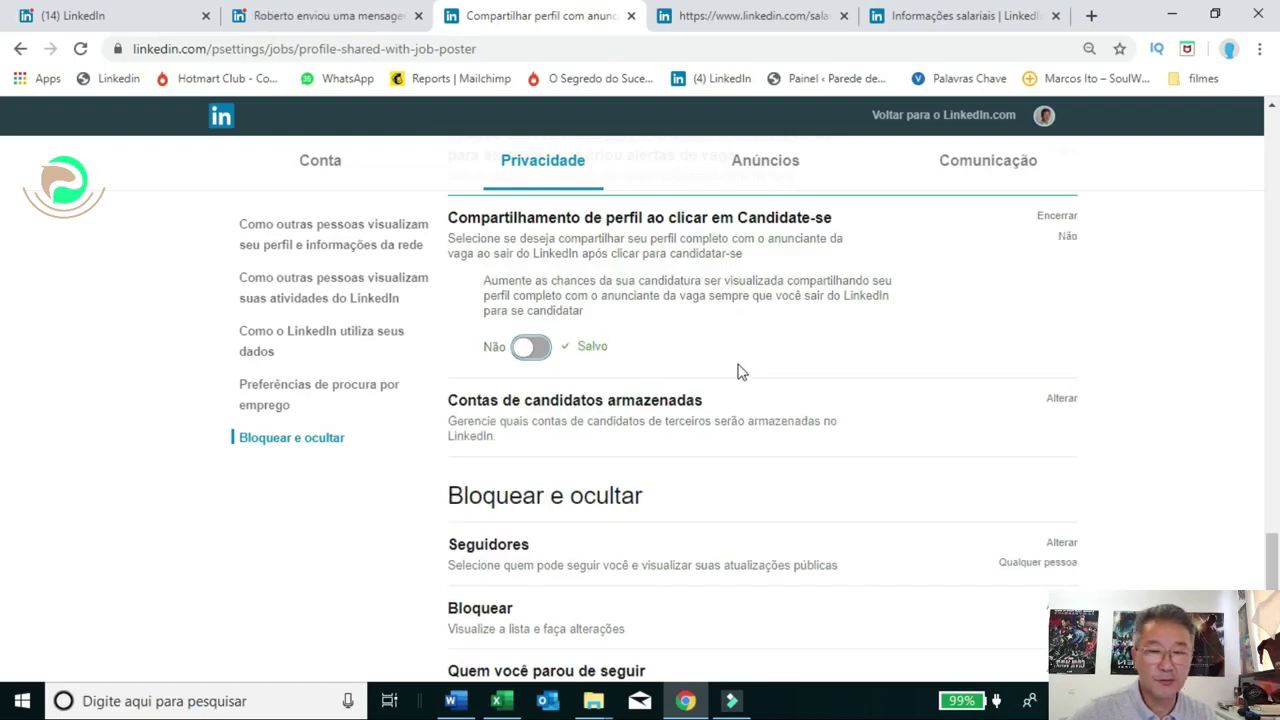
left_click(531, 347)
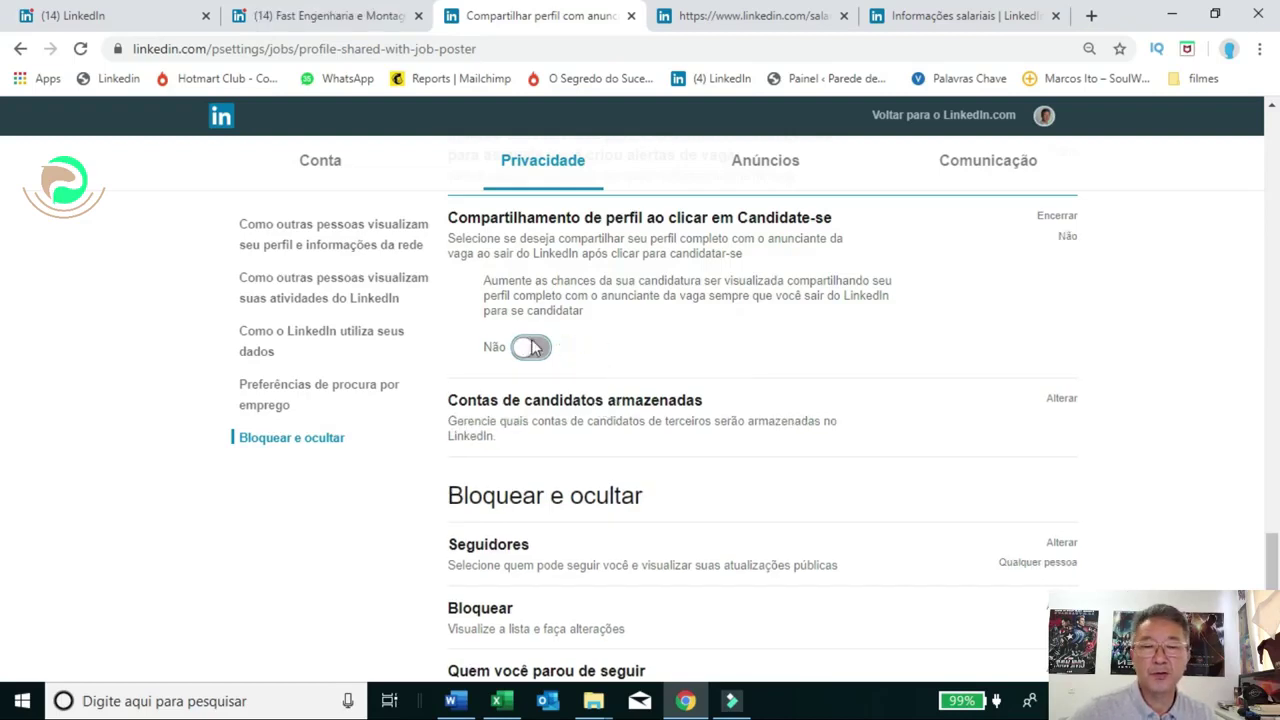
Expand "Contas de candidatos armazenadas", read the stored applicant accounts information, and collapse the setting
left_click(814, 440)
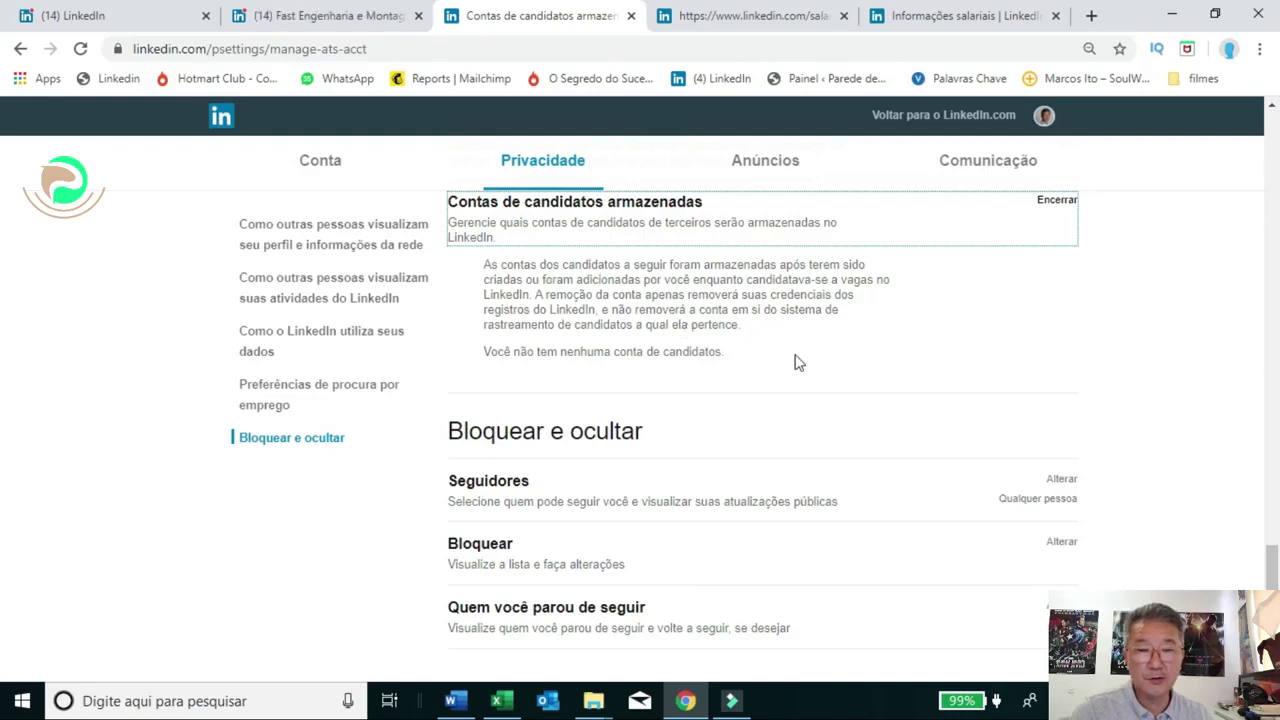
left_click(1057, 200)
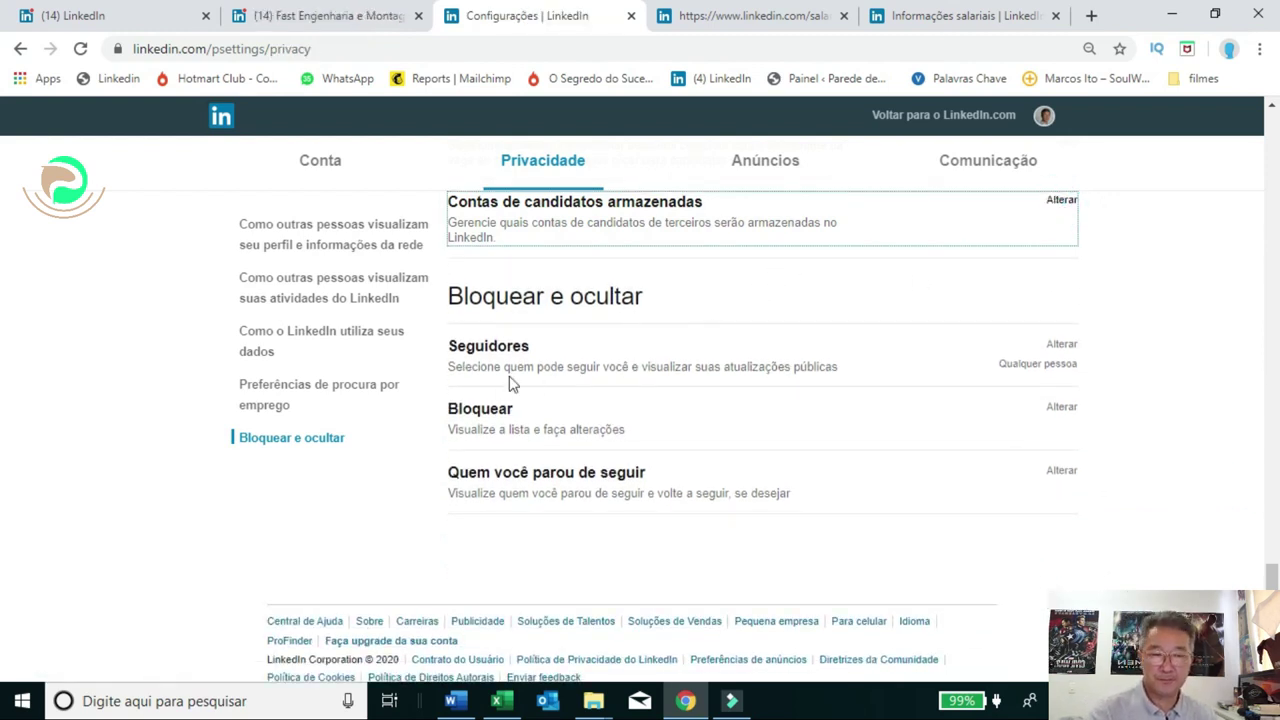
Expand the "Seguidores" setting and limit who can follow the profile to "Suas conexões"
left_click(1066, 347)
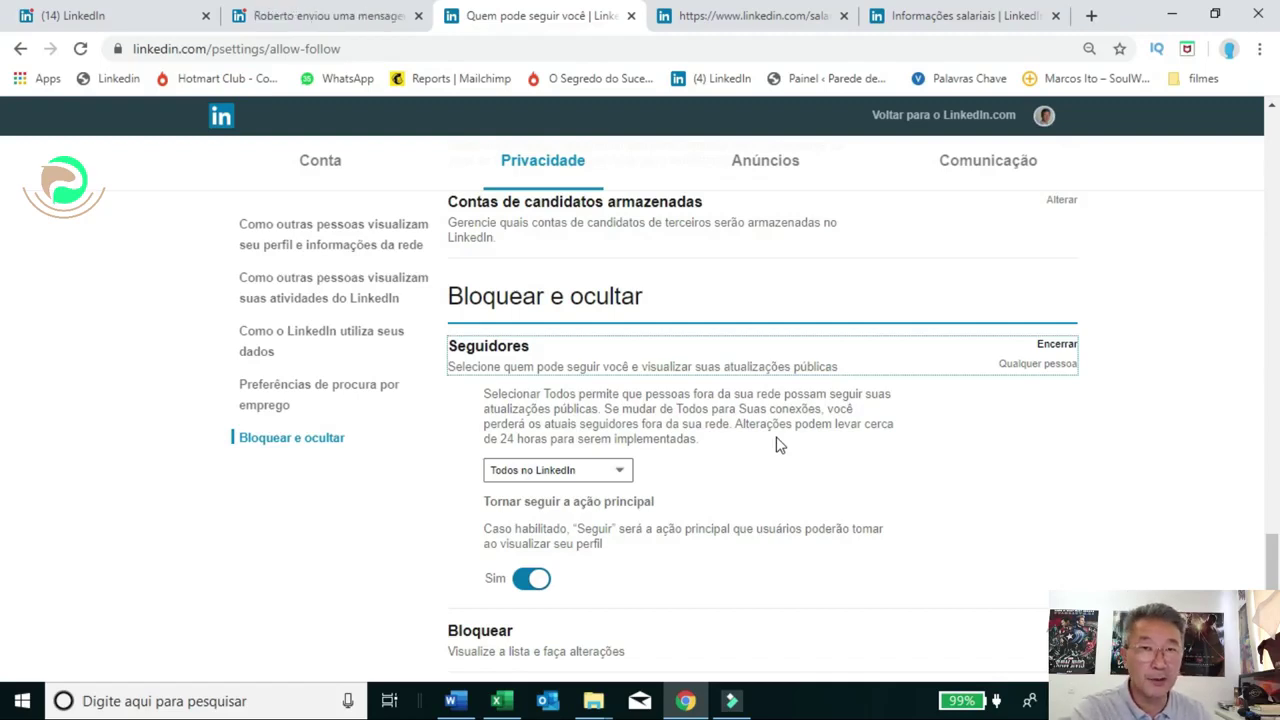
left_click(622, 471)
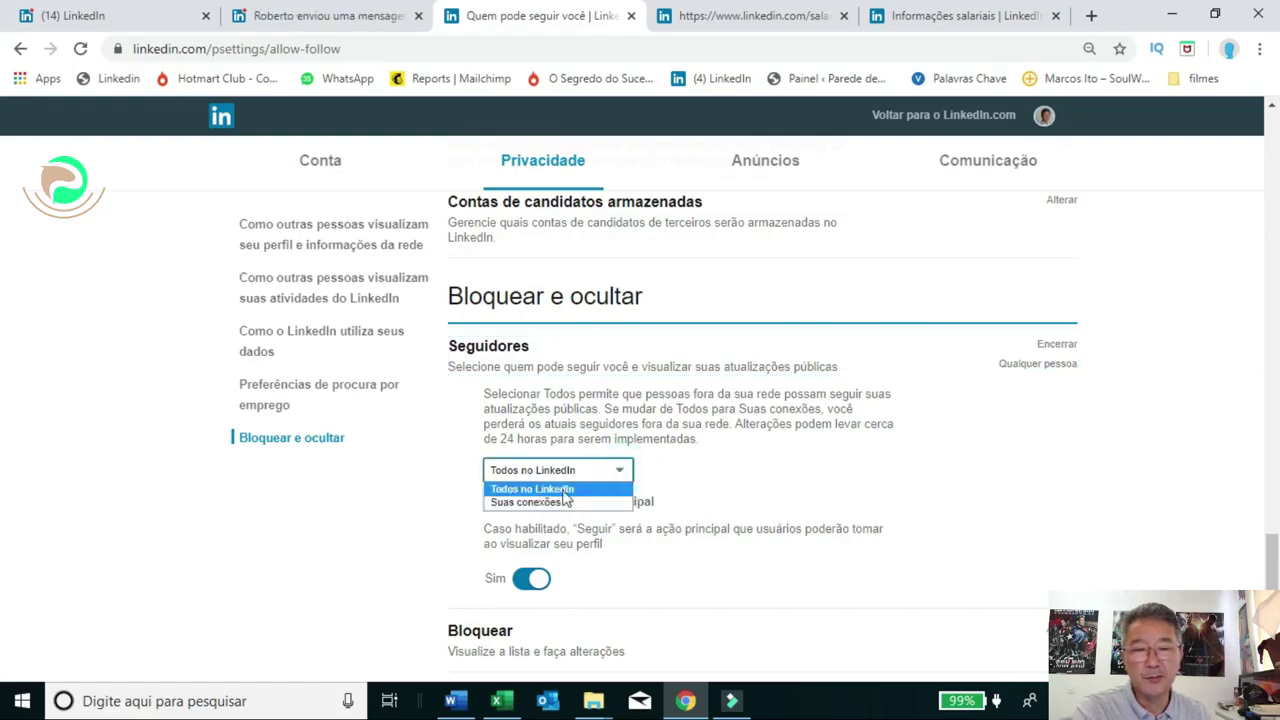
left_click(585, 503)
left_click(586, 470)
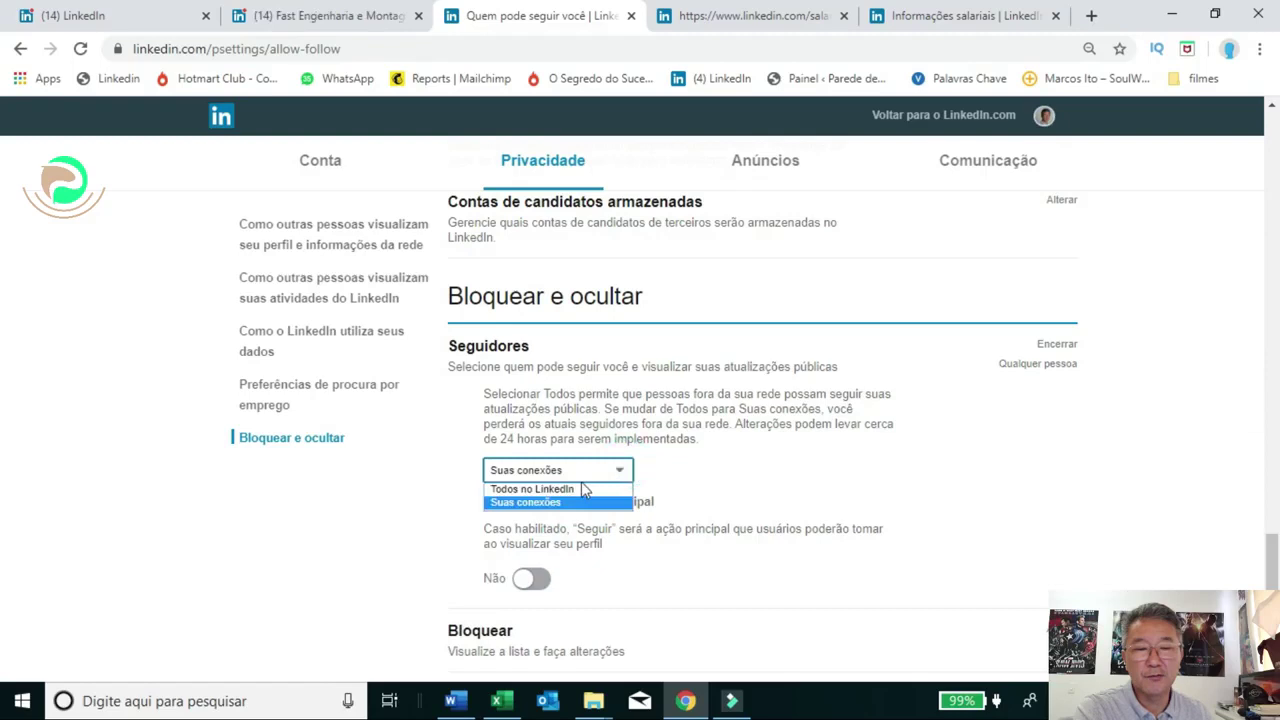
left_click(586, 502)
Allow "Todos no LinkedIn" to follow the profile and set "Tornar seguir a ação principal" to "Sim"
left_click(621, 471)
left_click(560, 489)
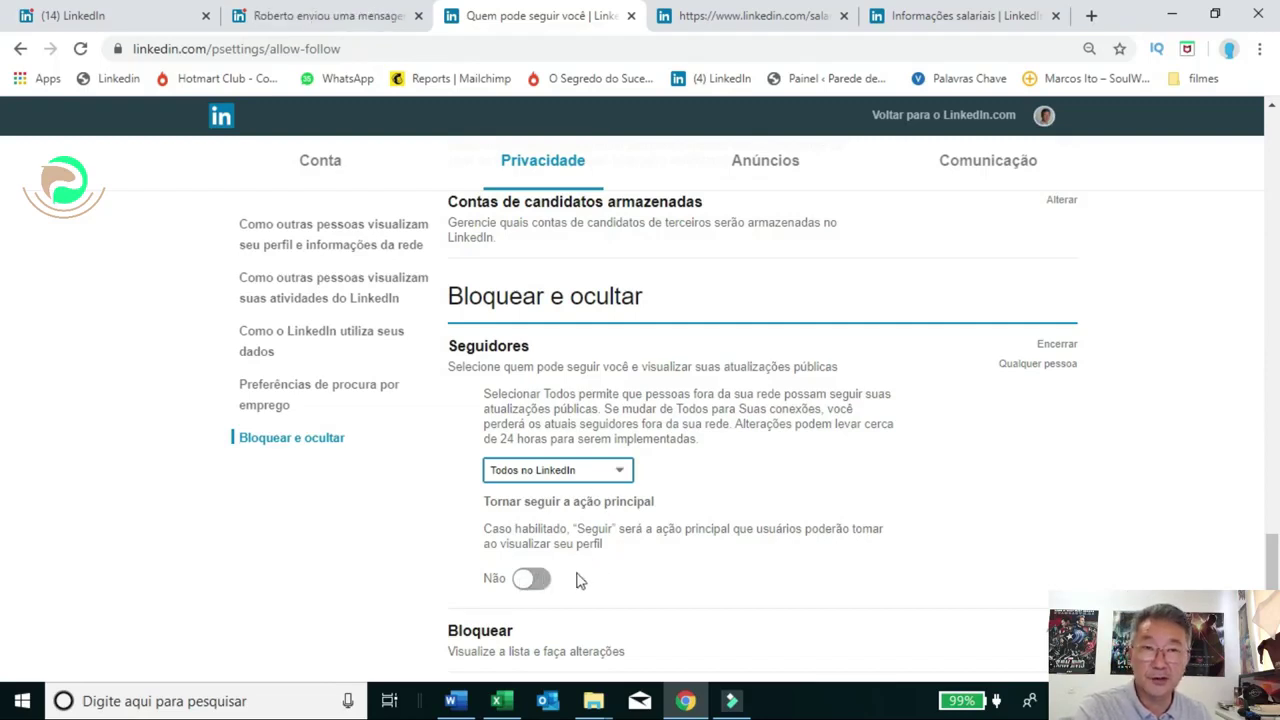
left_click(546, 584)
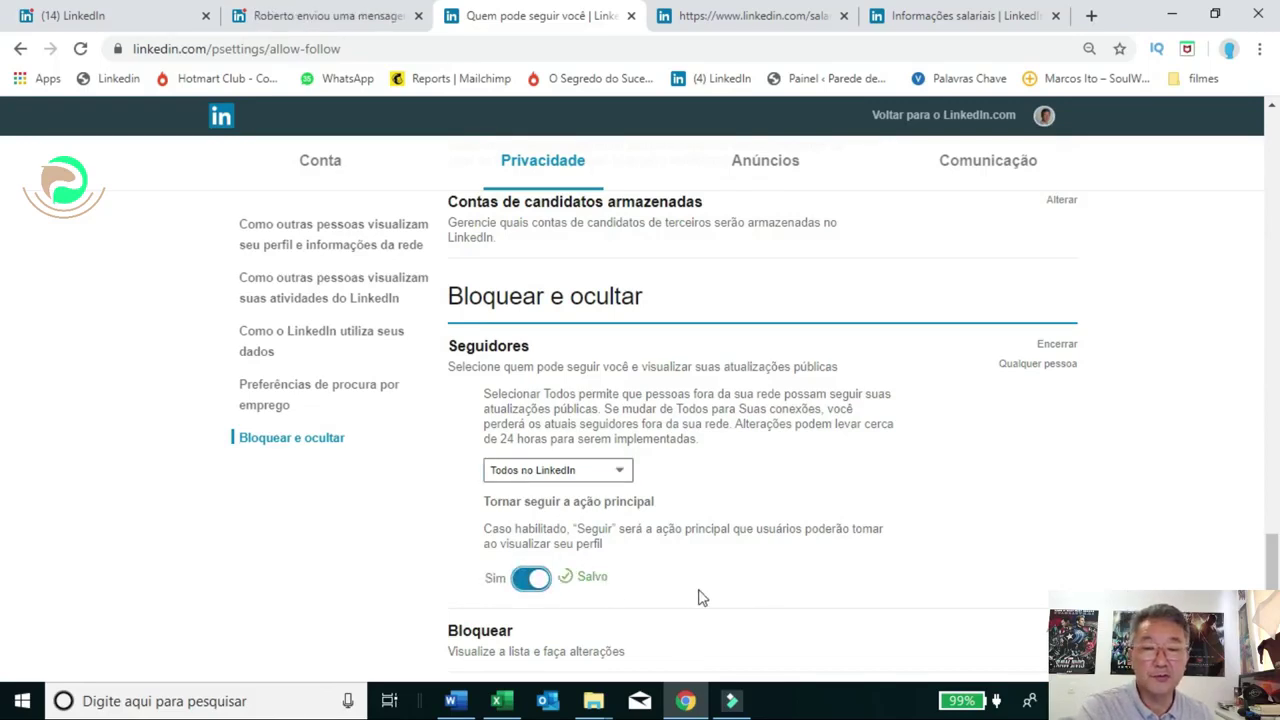
Collapse the "Seguidores" setting under "Bloquear e ocultar"
scroll(700, 598, "down", 2)
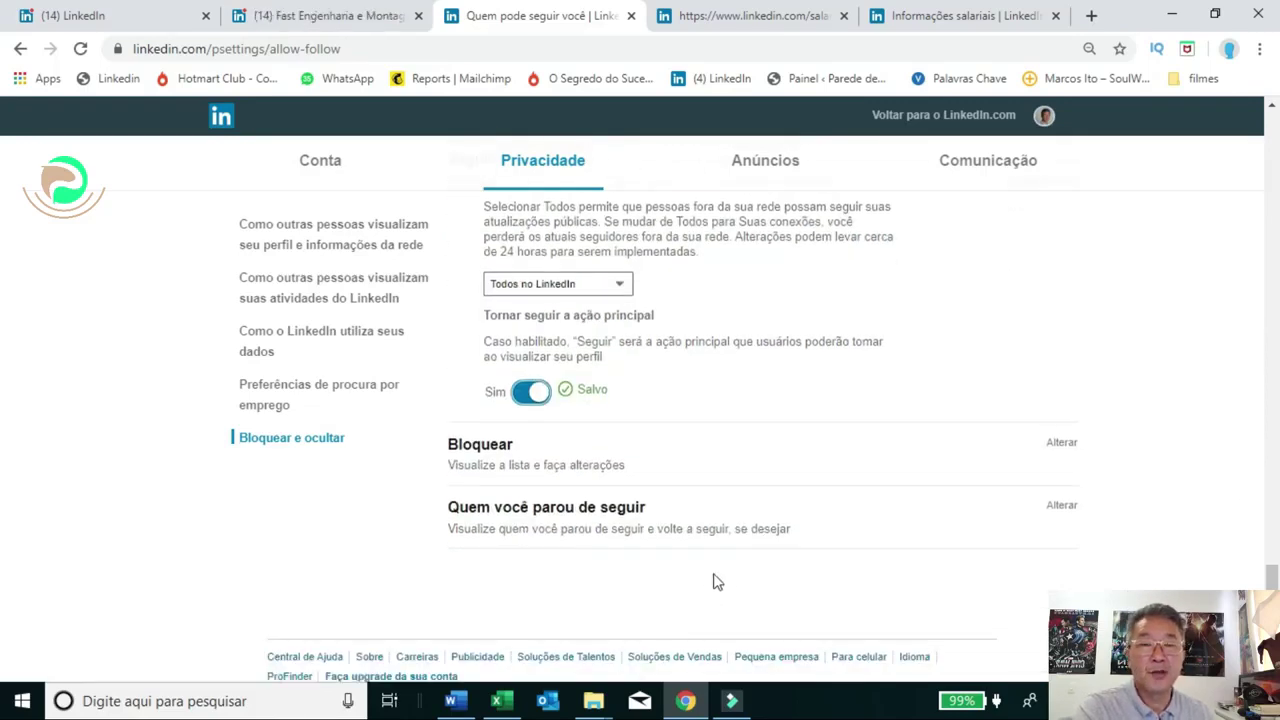
scroll(780, 417, "up", 1)
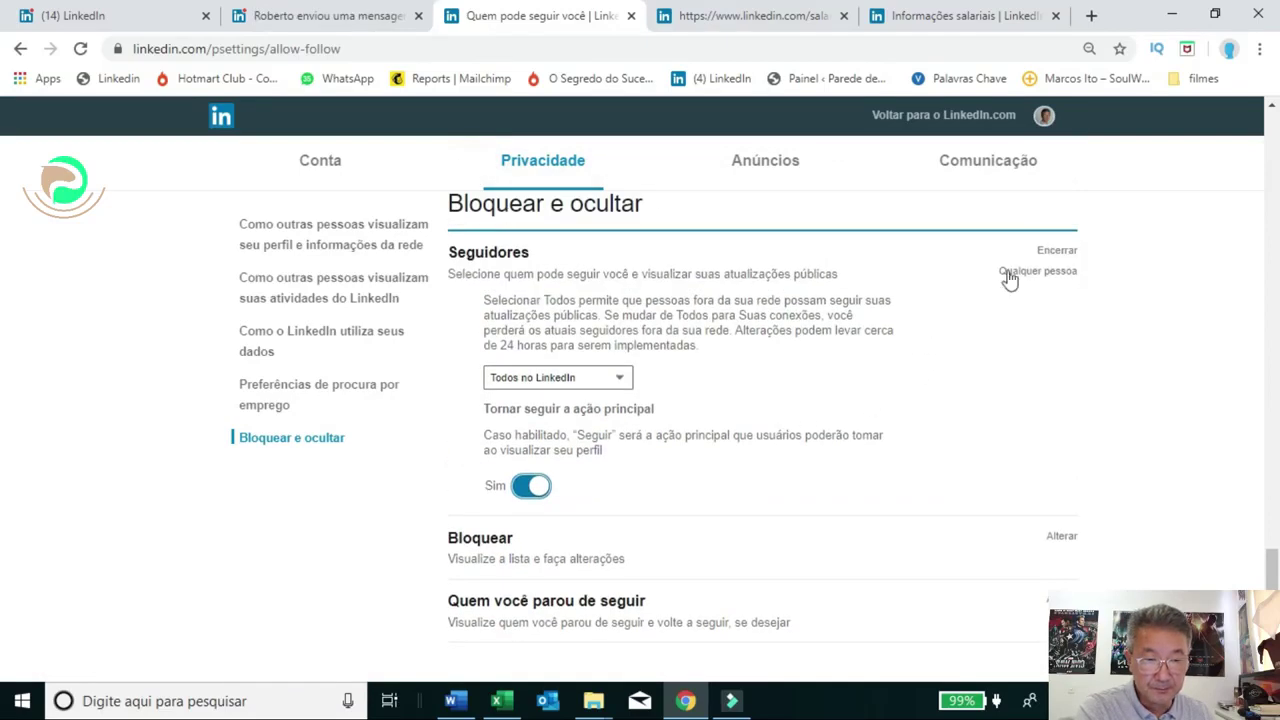
left_click(1056, 252)
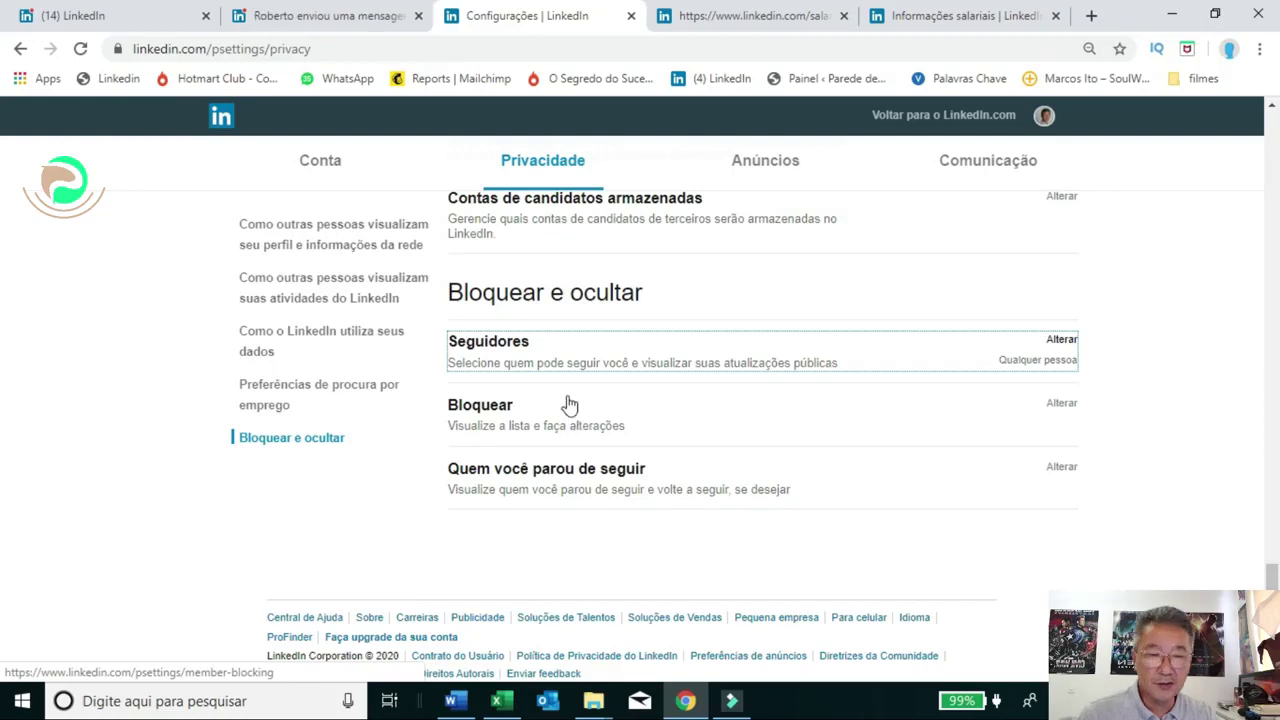
Expand the "Bloquear" setting, look through the list of blocked people, and collapse the setting without unblocking anyone
left_click(1062, 403)
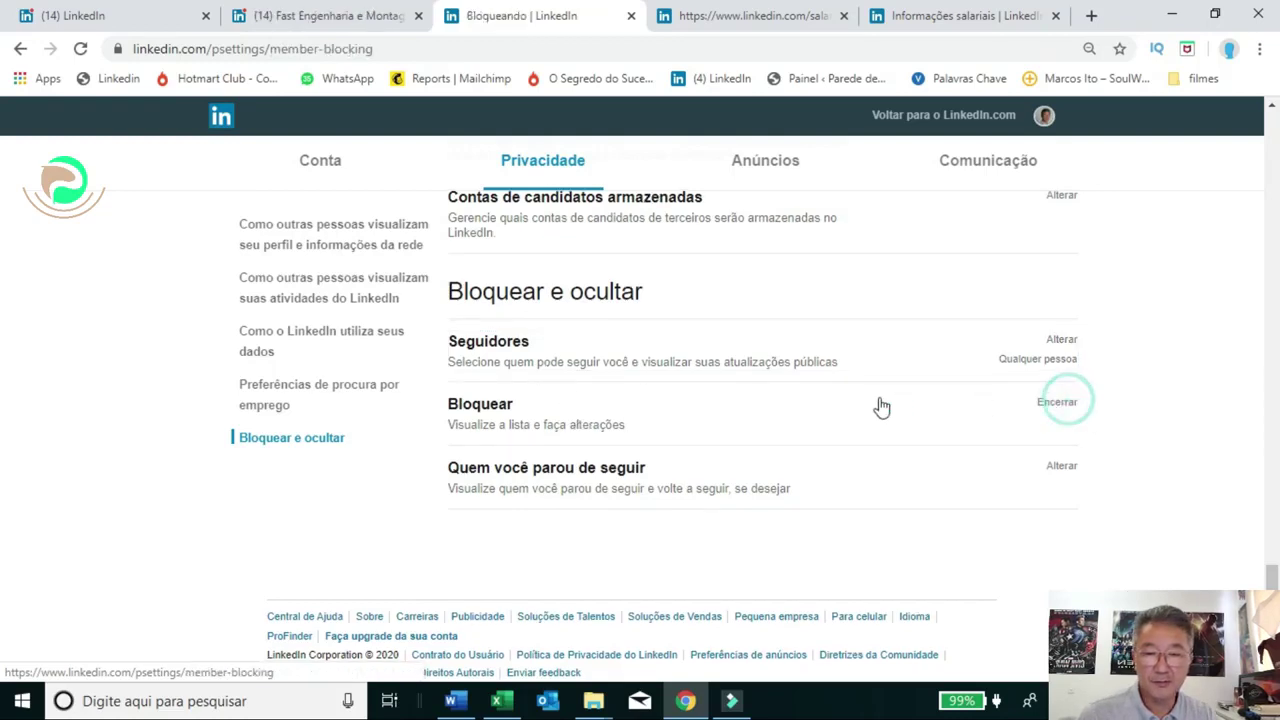
scroll(785, 440, "down", 9)
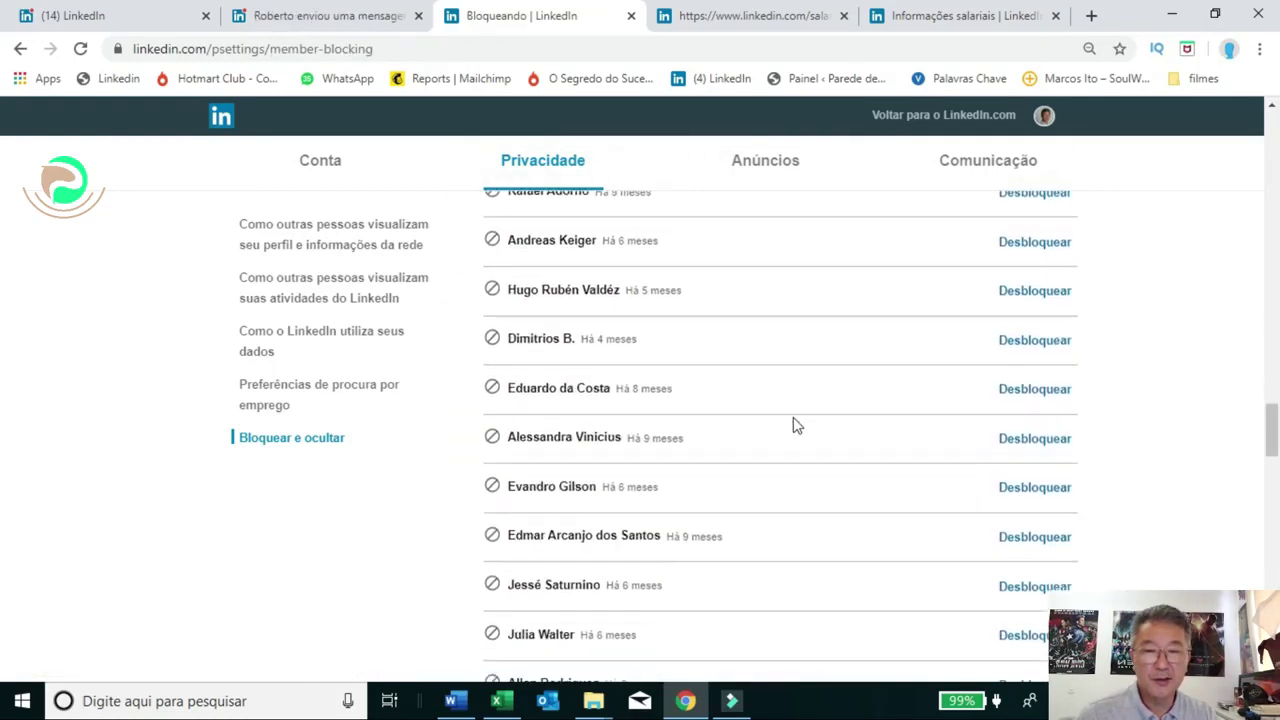
scroll(777, 391, "down", 12)
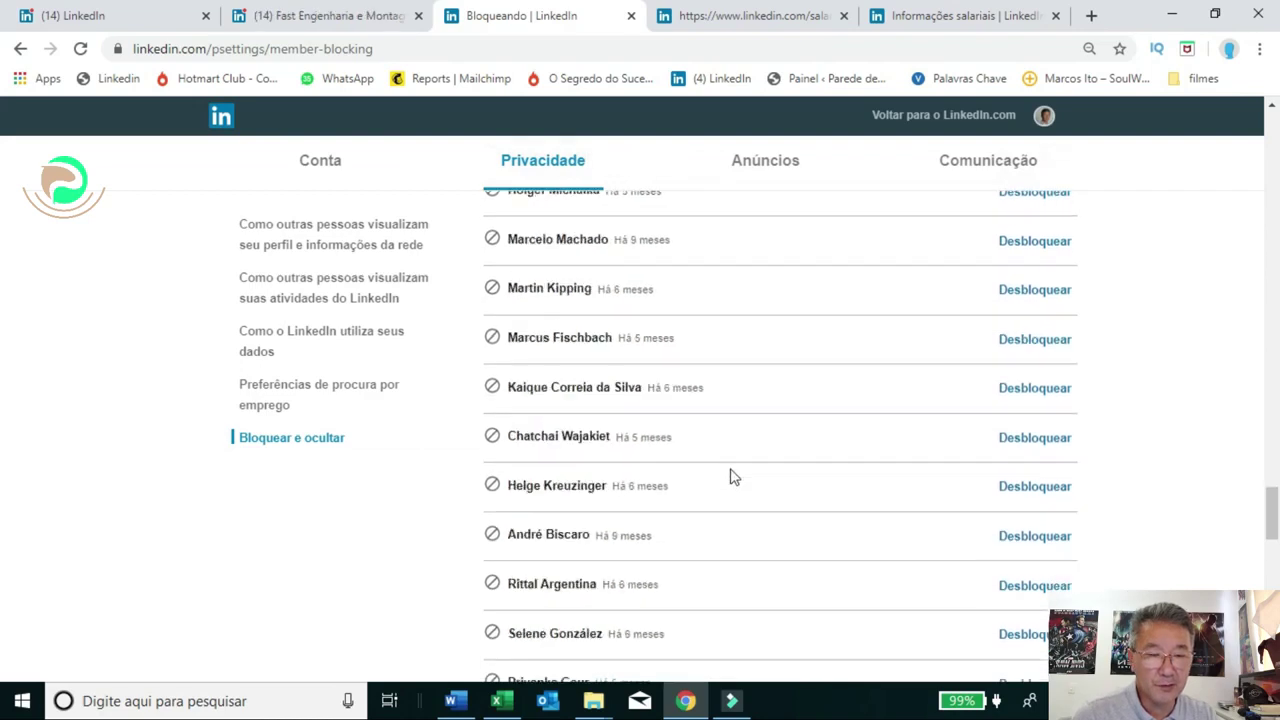
scroll(737, 492, "down", 10)
scroll(739, 498, "up", 11)
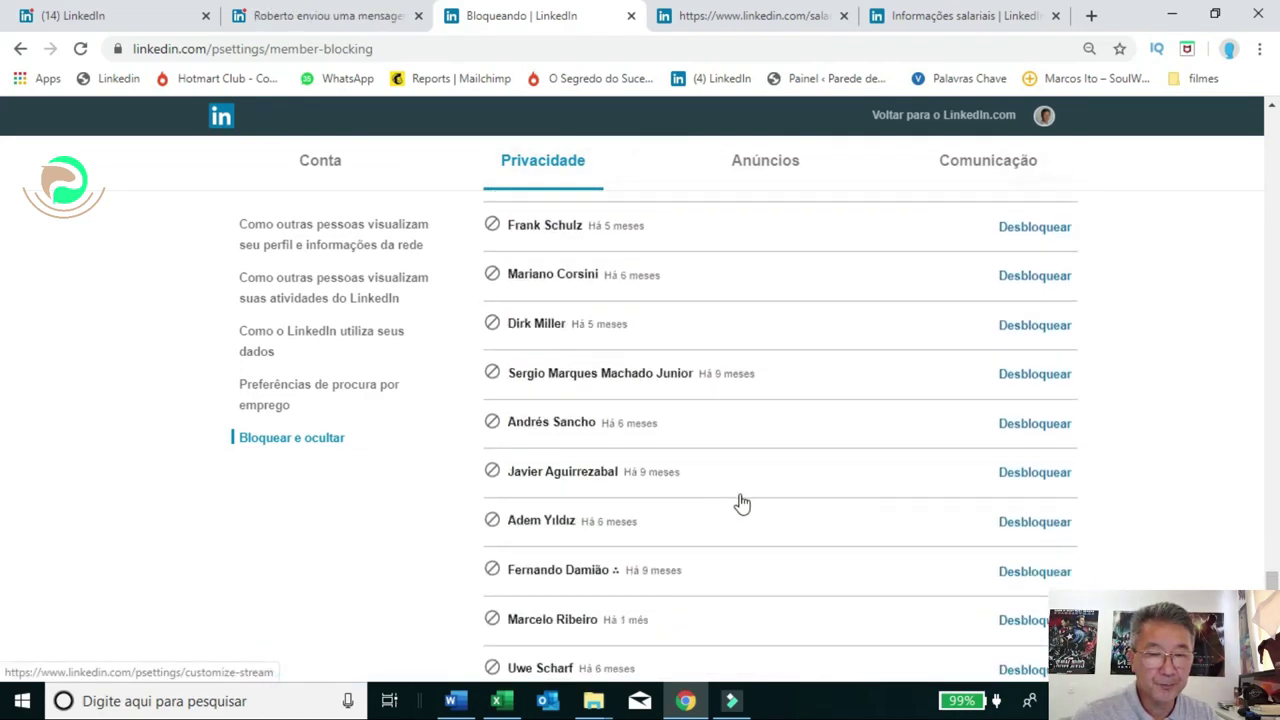
scroll(741, 503, "up", 20)
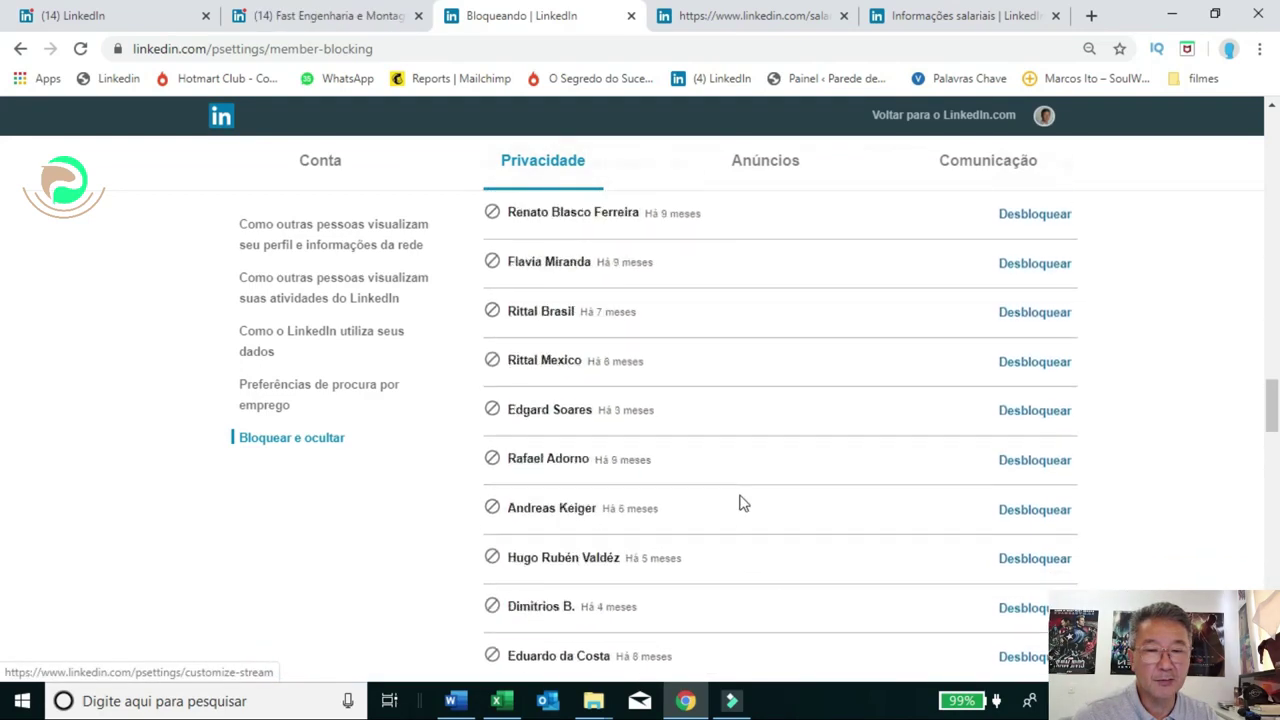
scroll(737, 503, "up", 3)
scroll(805, 545, "down", 1)
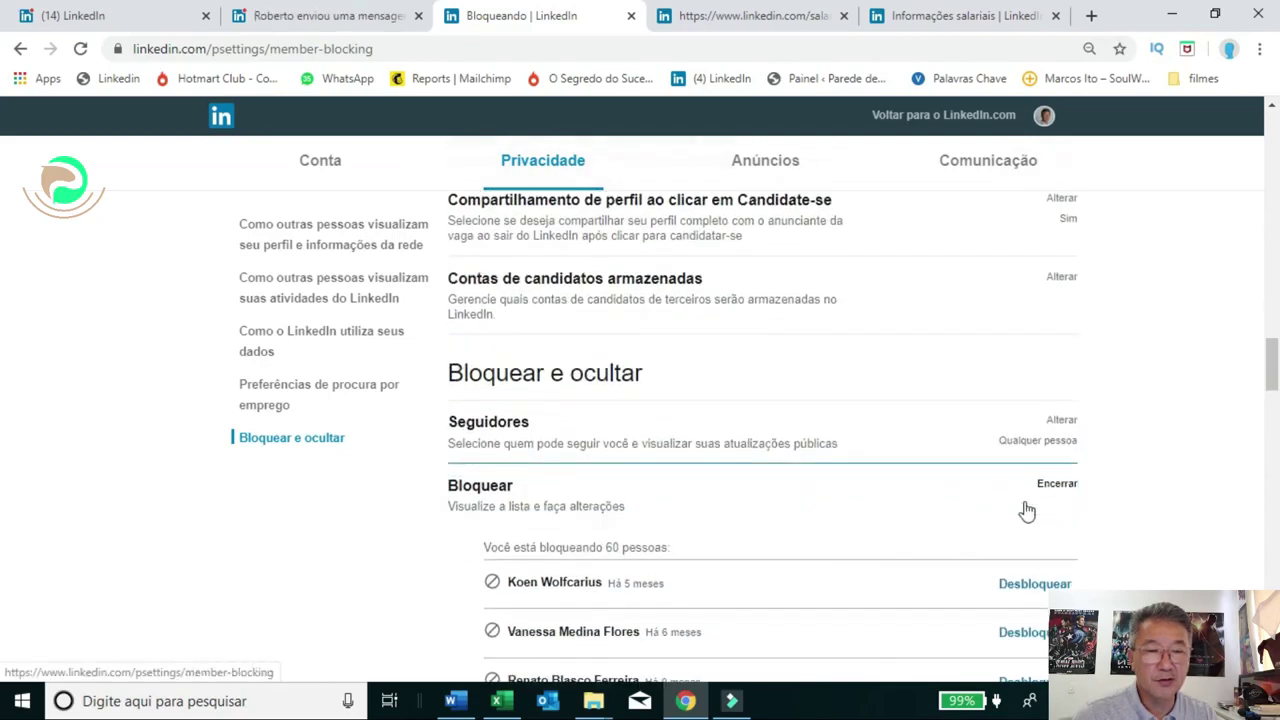
left_click(1058, 485)
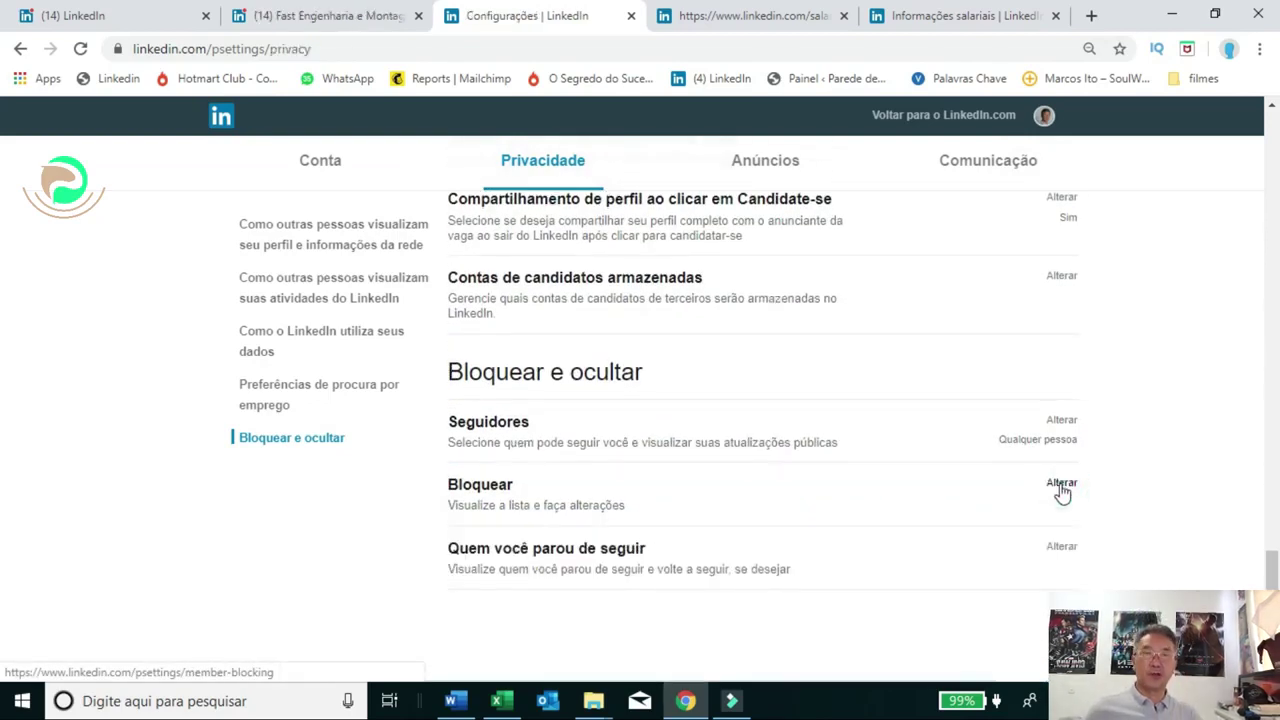